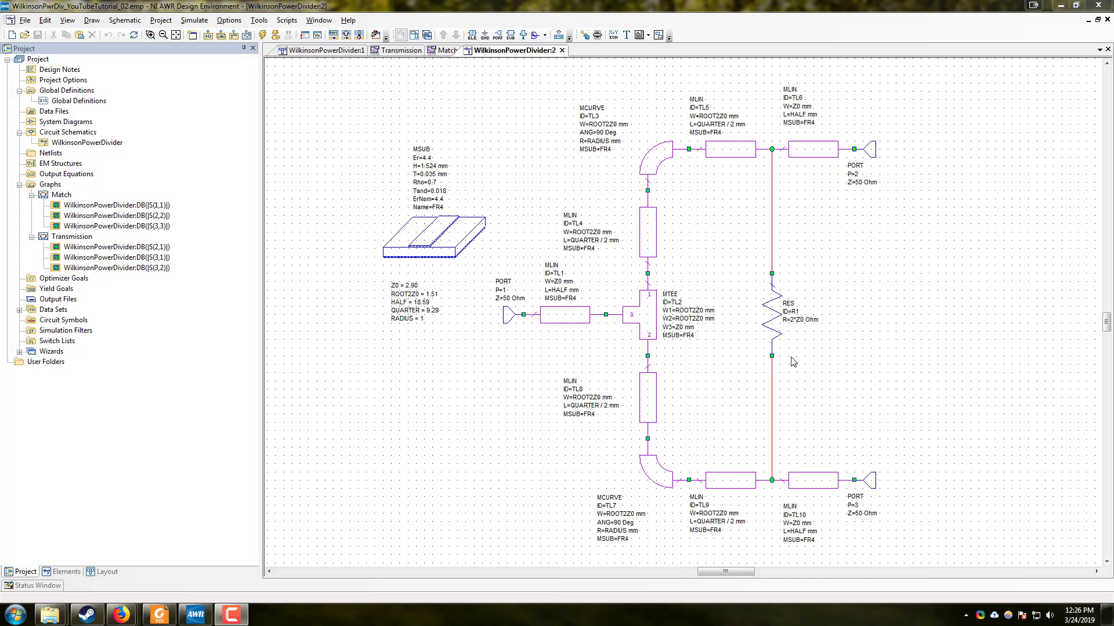
# Step: Set the resistance of isolation resistor R1 in the WilkinsonPowerDivider schematic to 100 Ohm
pyautogui.scroll(4, 791, 326)
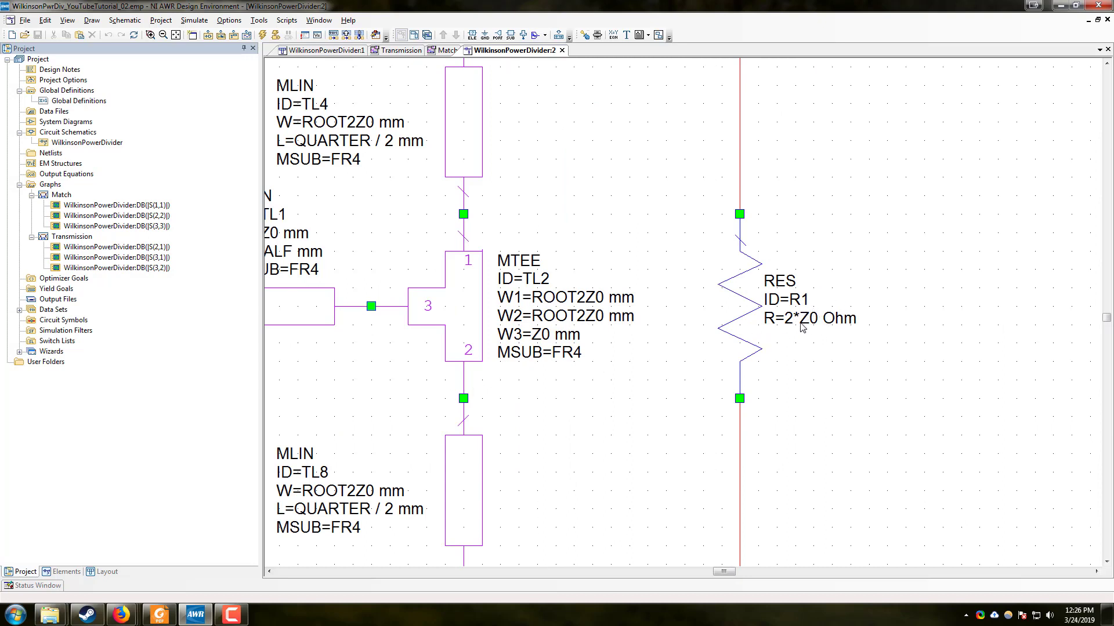
pyautogui.scroll(-5, 810, 332)
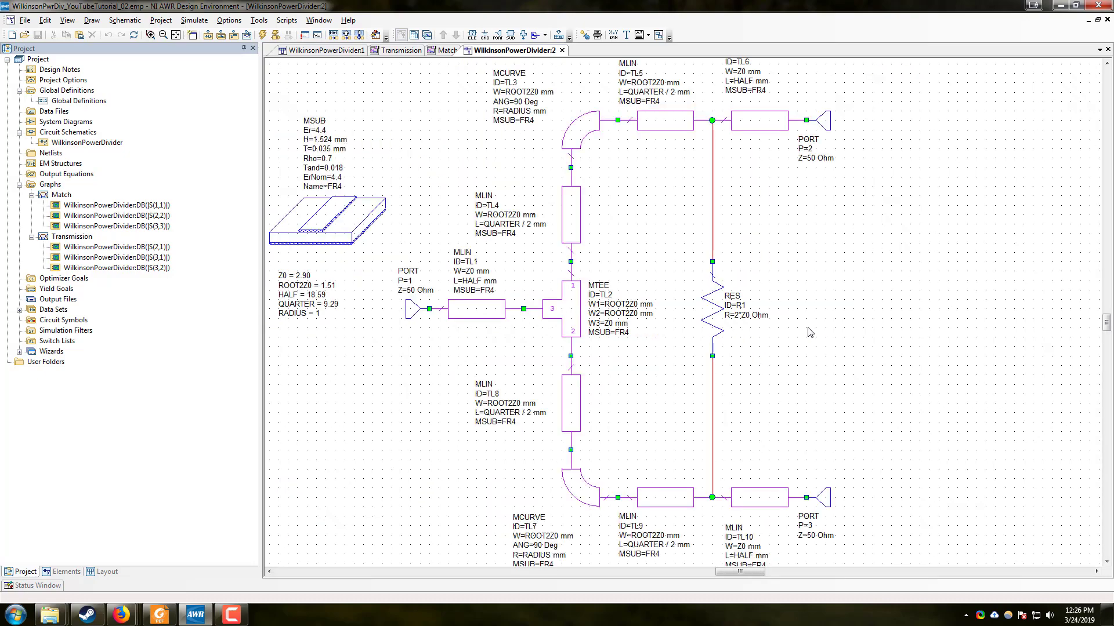
pyautogui.scroll(2, 435, 214)
pyautogui.scroll(3, 401, 317)
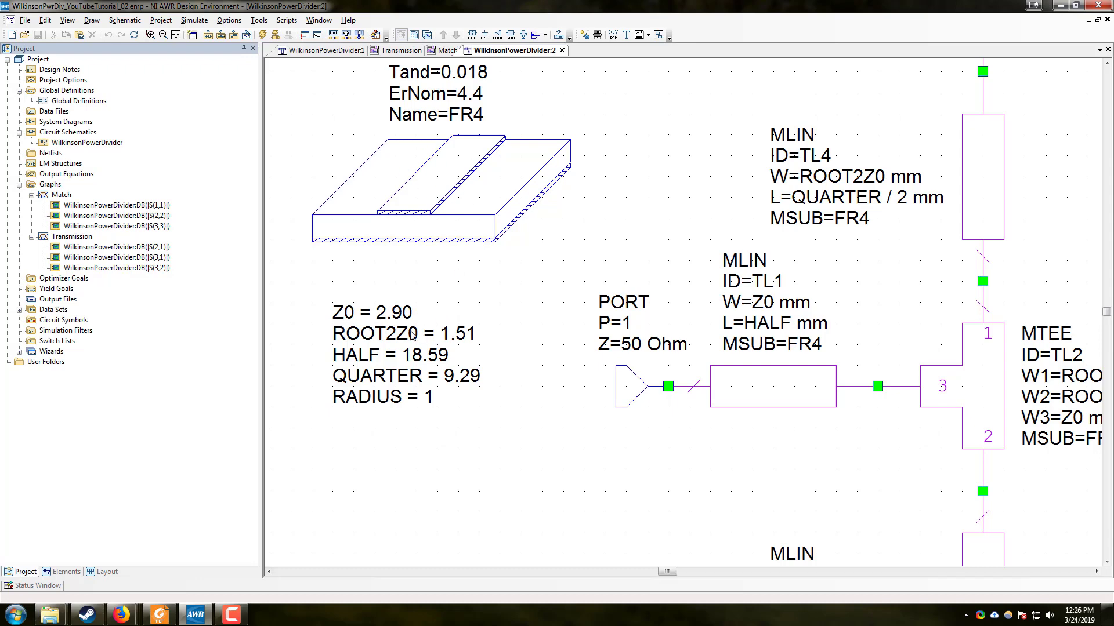
pyautogui.scroll(-3, 687, 370)
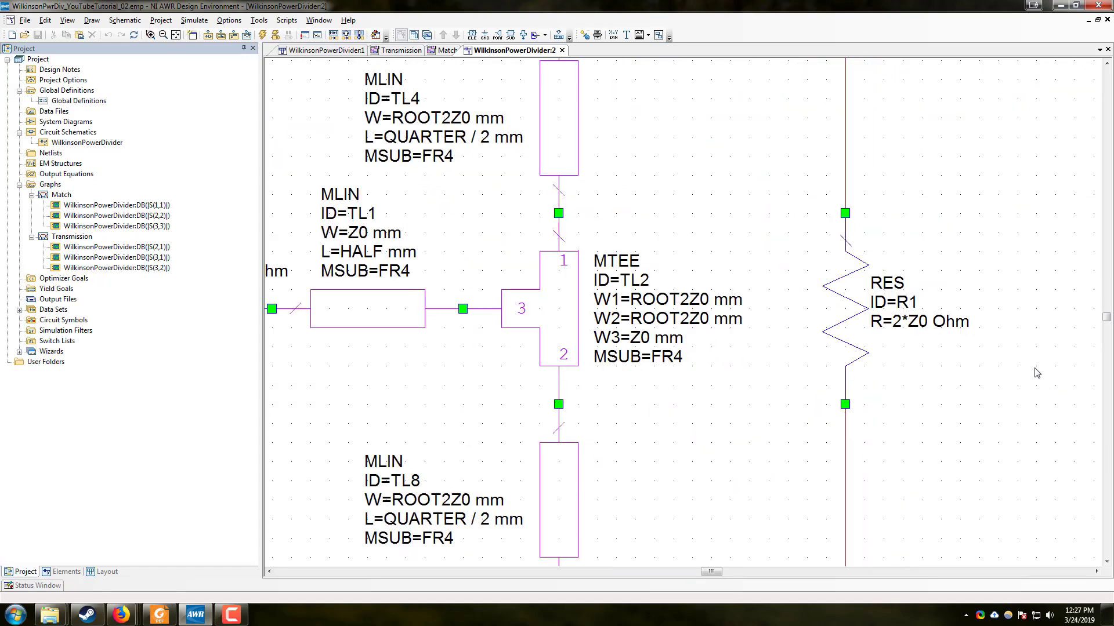
pyautogui.scroll(3, 1004, 371)
pyautogui.doubleClick(921, 326)
pyautogui.write('100')
pyautogui.press('Return')
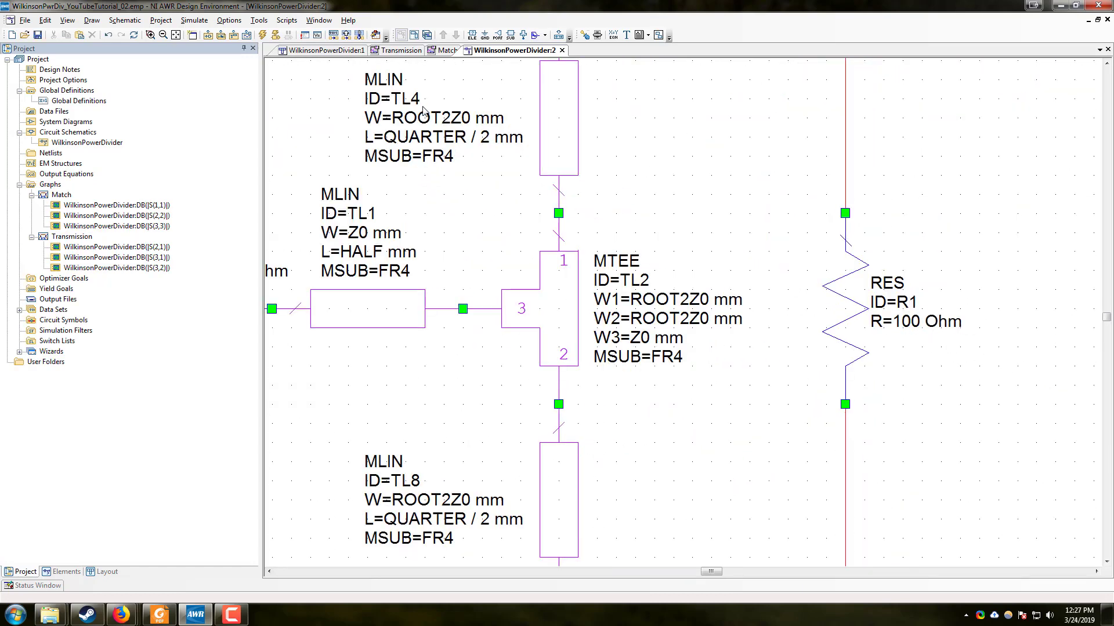
# Step: Rerun the analysis with the Transmission graph shown, and return to the WilkinsonPowerDivider schematic
pyautogui.click(400, 51)
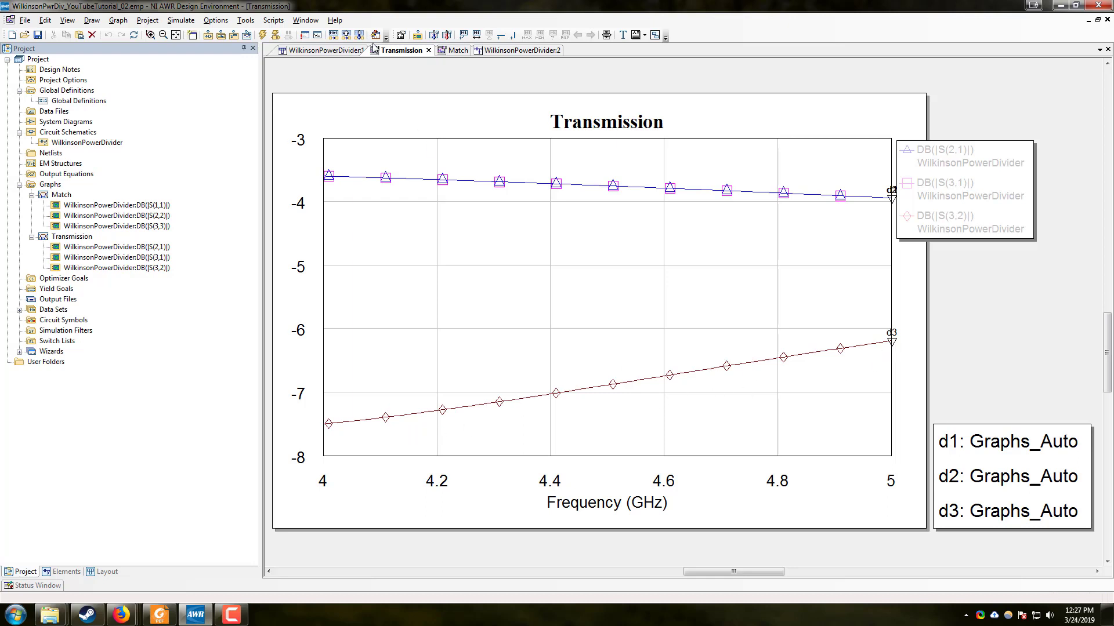
pyautogui.click(262, 35)
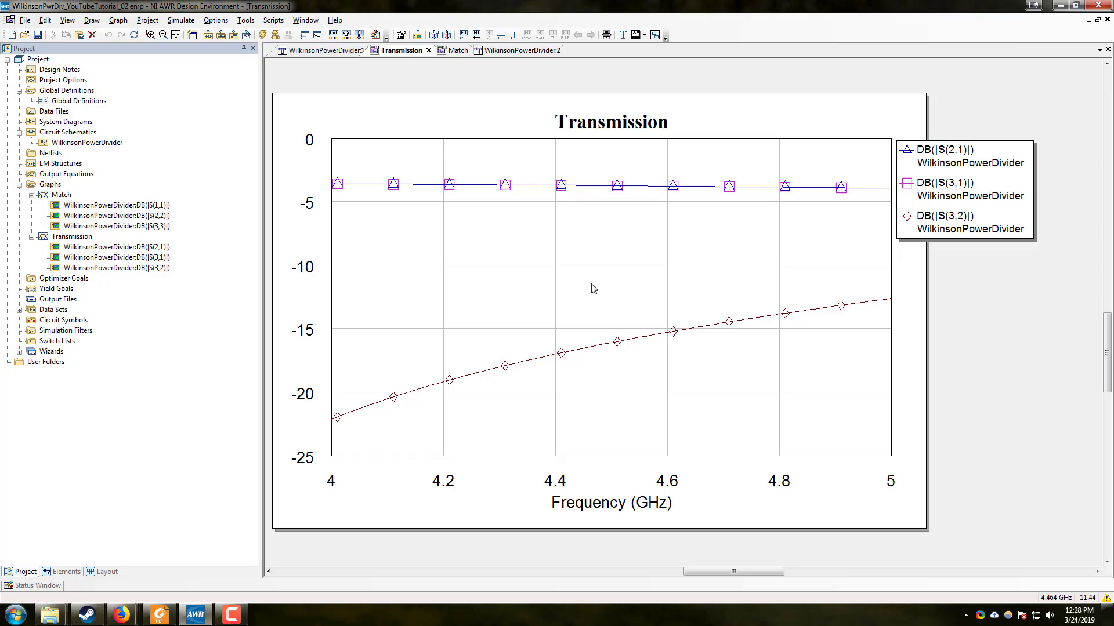
pyautogui.click(500, 51)
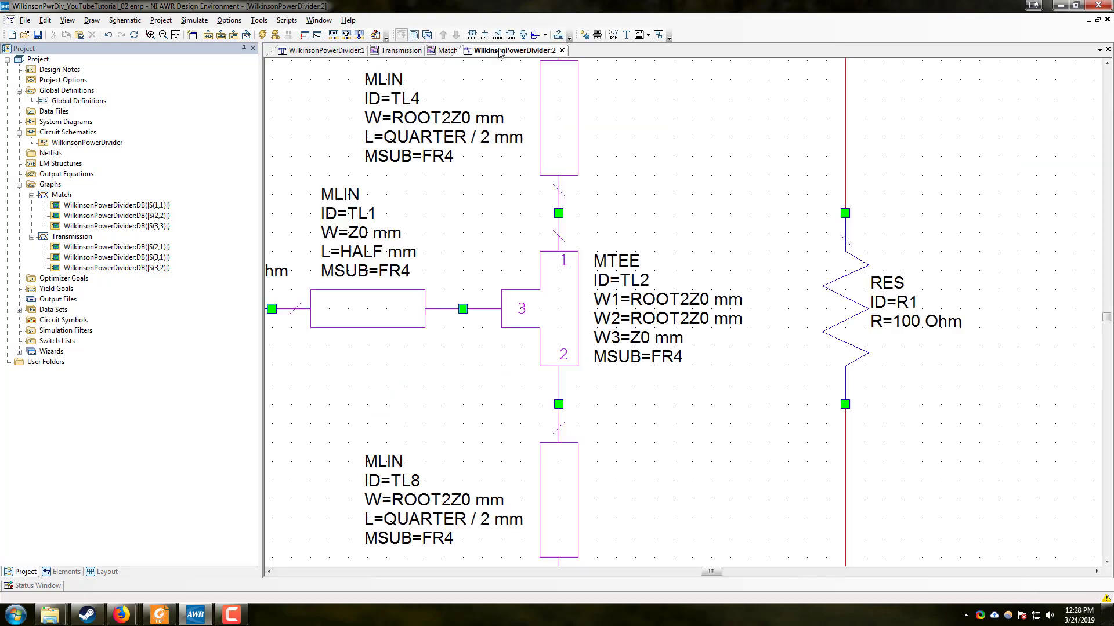
pyautogui.scroll(-5, 638, 310)
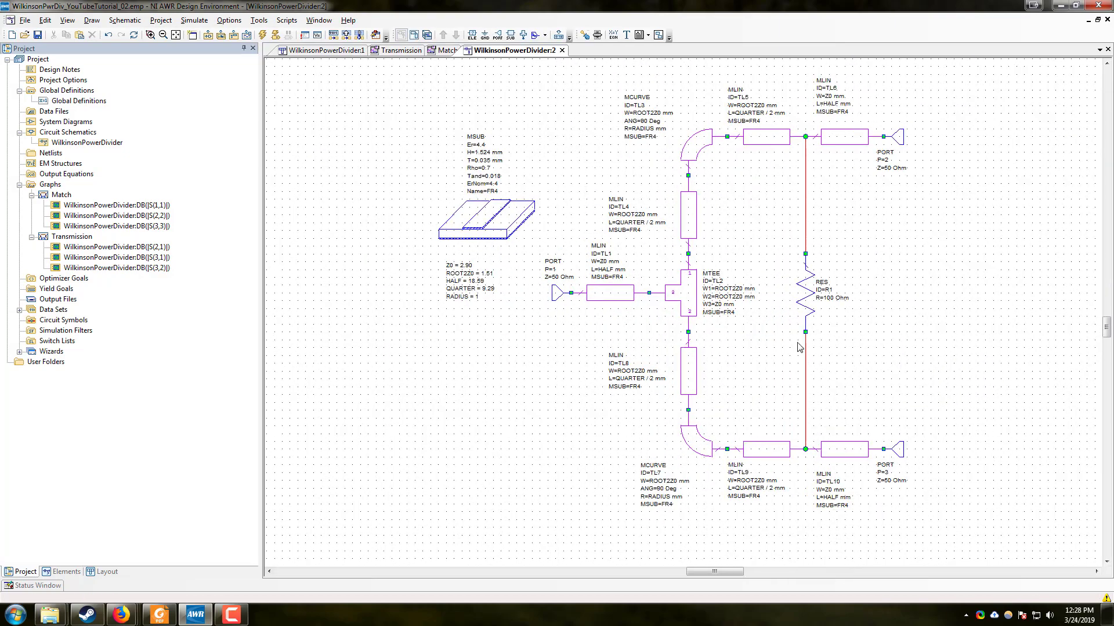
pyautogui.hscroll(3, 799, 346)
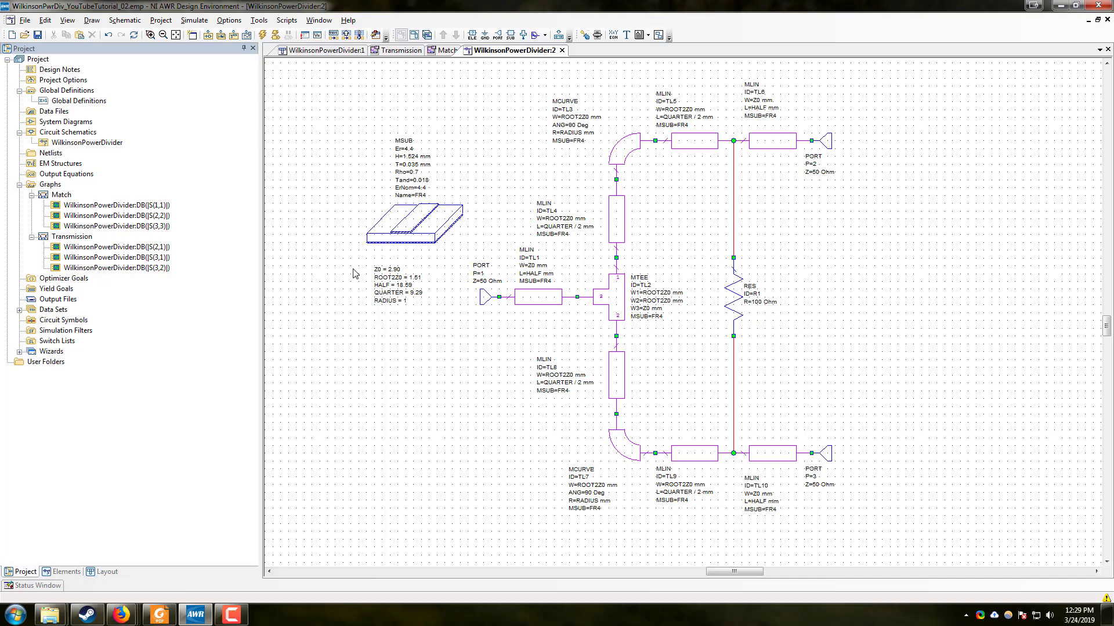
# Step: Add an optimizer goal on WilkinsonPowerDivider:DB(|S(3,2)|) with type Meas < Goal and a goal value of 20
pyautogui.rightClick(59, 280)
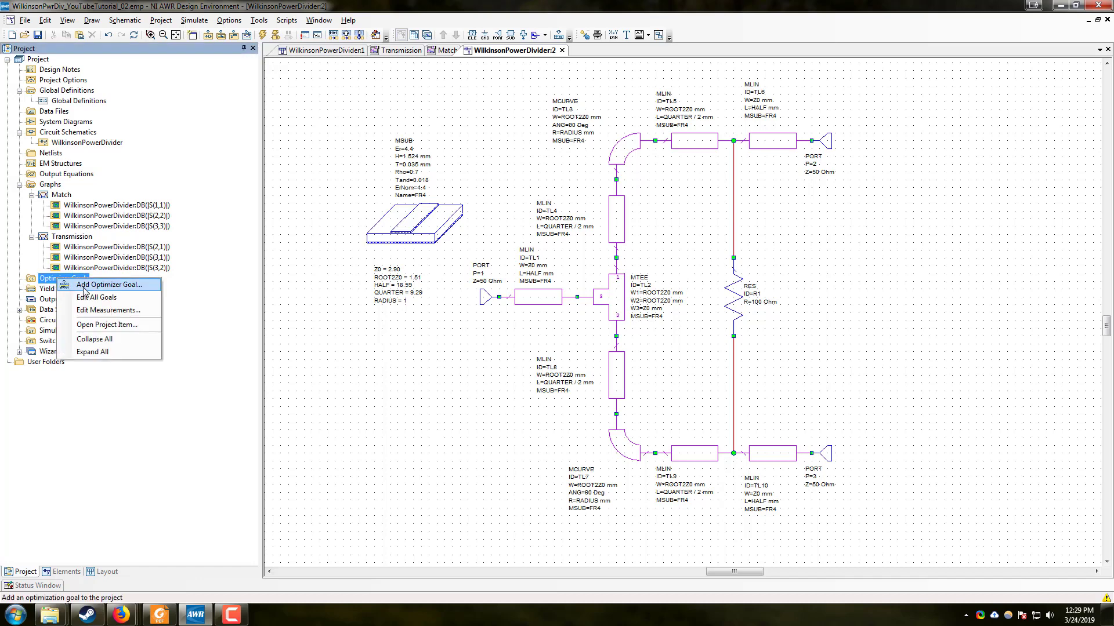
pyautogui.click(84, 288)
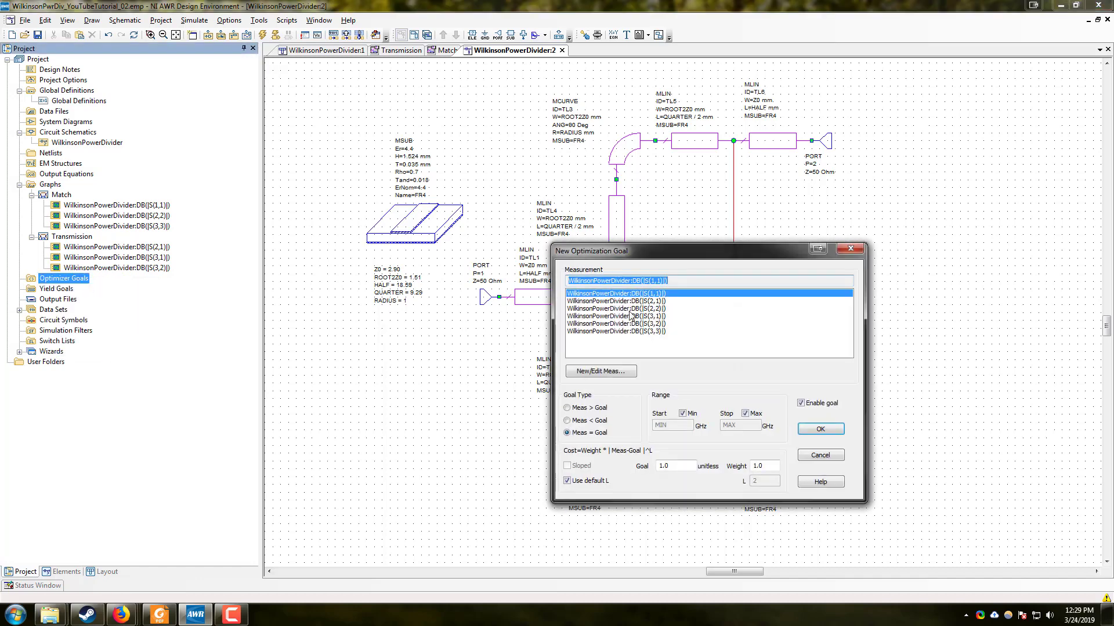
pyautogui.moveTo(682, 262); pyautogui.dragTo(604, 266)
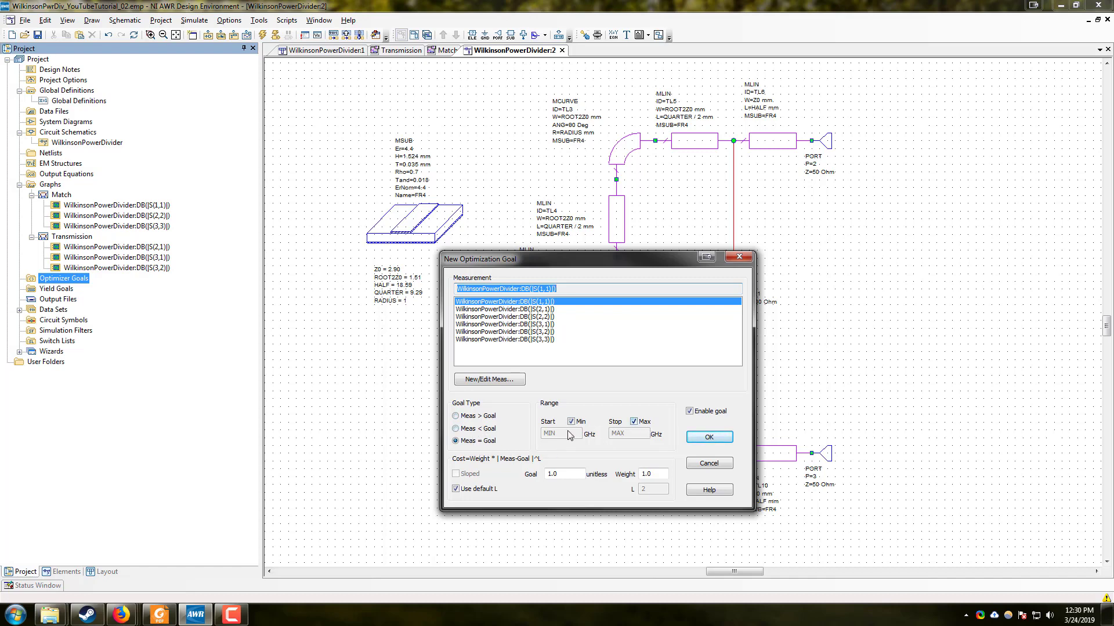
pyautogui.click(570, 475)
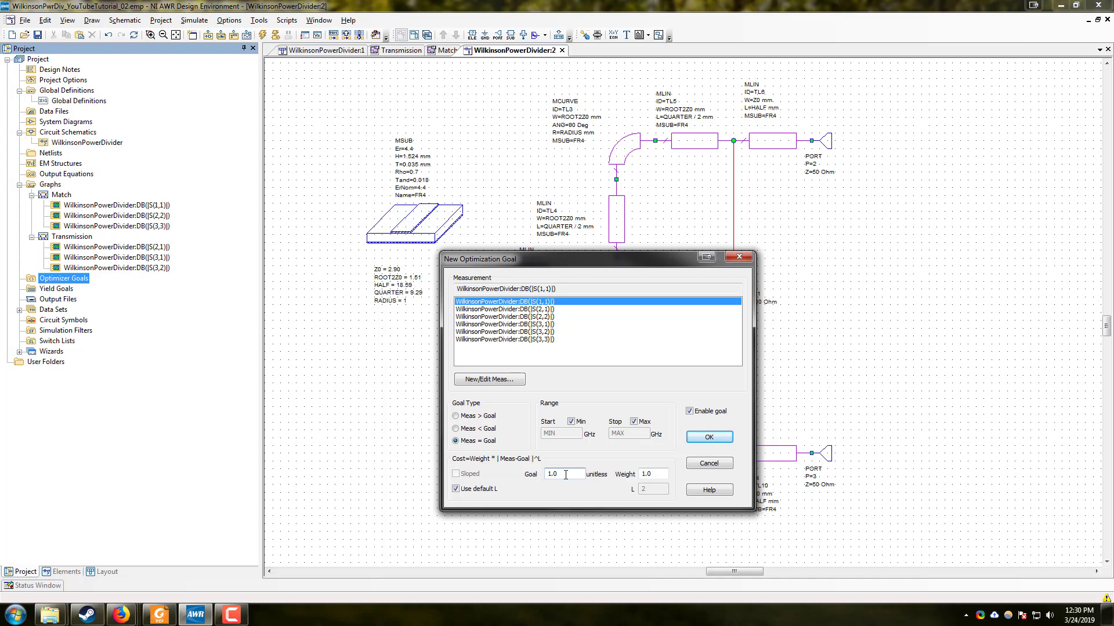
pyautogui.moveTo(563, 474); pyautogui.dragTo(541, 478)
pyautogui.moveTo(661, 474); pyautogui.dragTo(640, 477)
pyautogui.moveTo(569, 474); pyautogui.dragTo(544, 474)
pyautogui.click(539, 334)
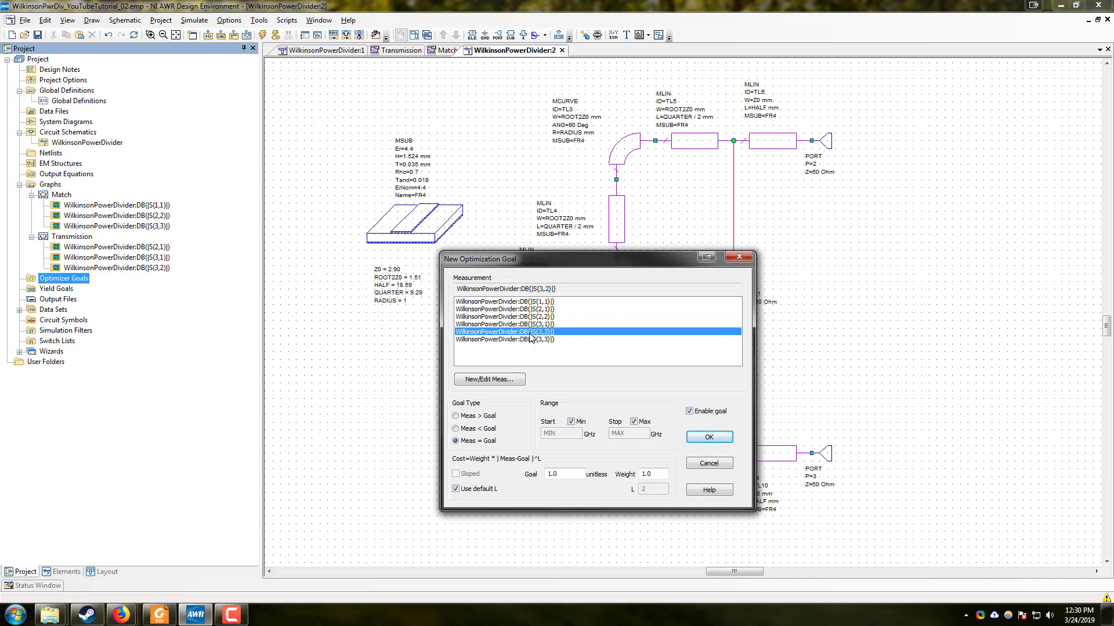
pyautogui.click(488, 432)
pyautogui.moveTo(561, 474); pyautogui.dragTo(527, 475)
pyautogui.write('20')
pyautogui.click(709, 437)
pyautogui.click(369, 387)
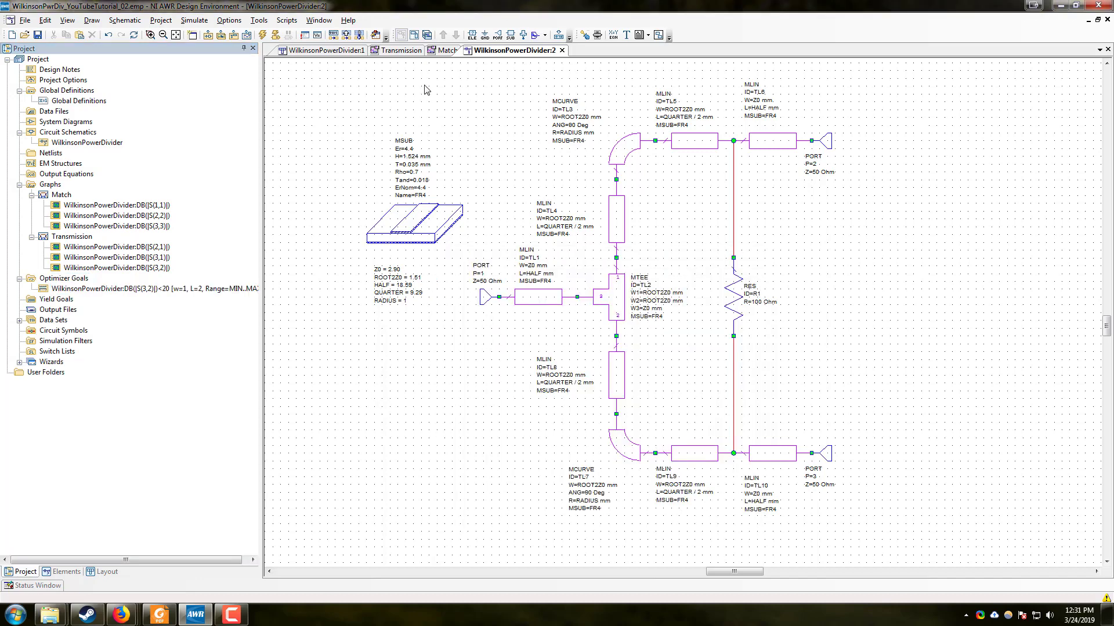
# Step: Check the S(3,2) goal against the Transmission graph and change its goal value to -20
pyautogui.click(402, 50)
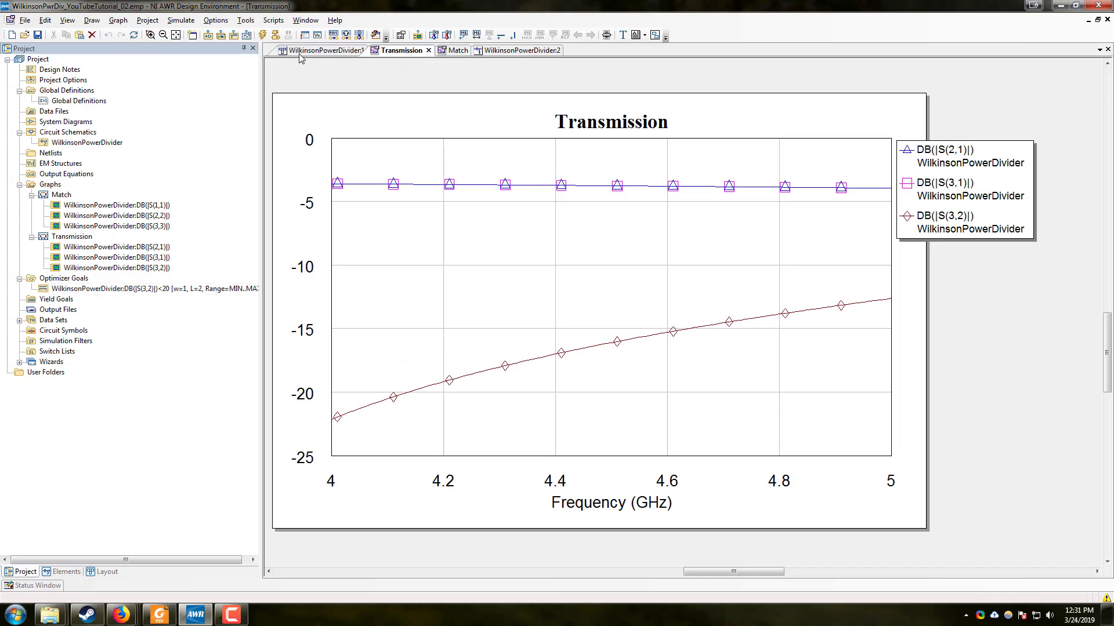
pyautogui.doubleClick(161, 294)
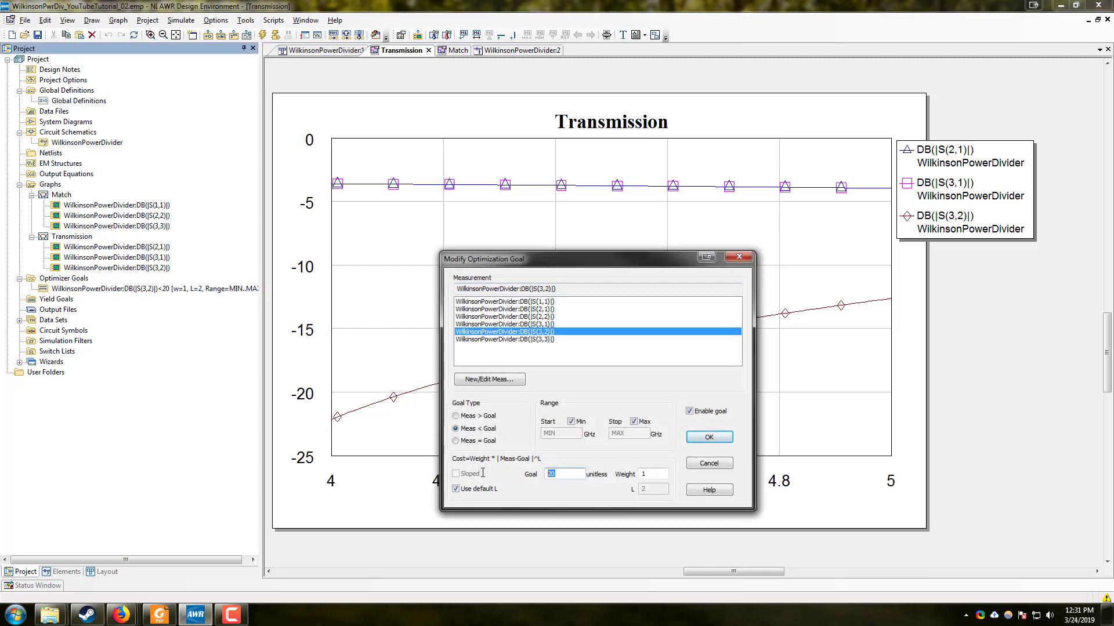
pyautogui.write('-20')
pyautogui.click(696, 438)
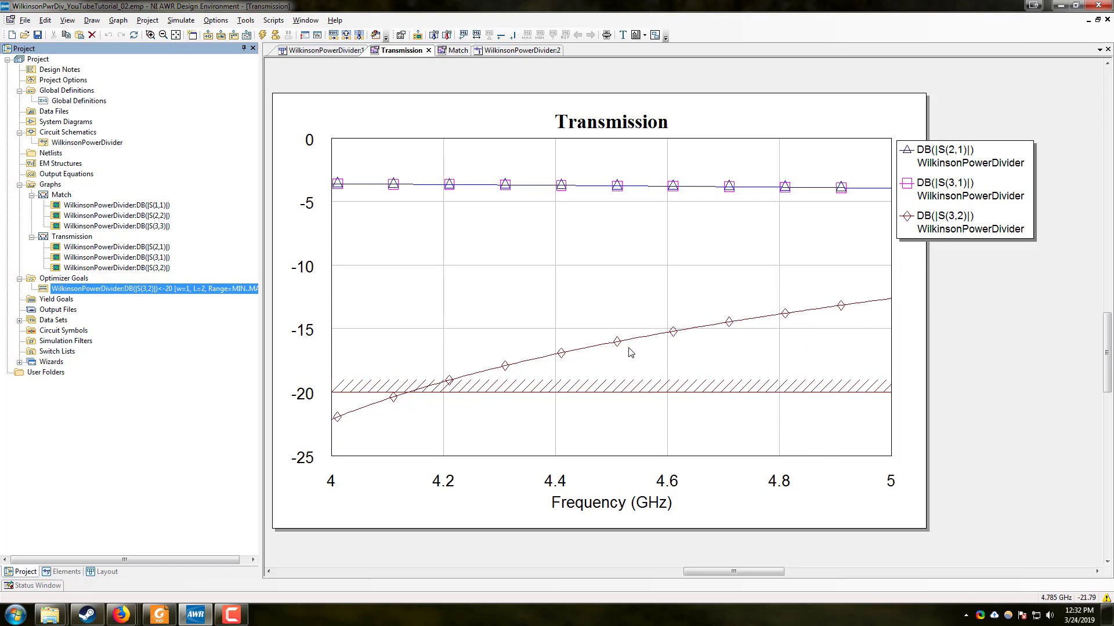
# Step: Enable optimization and constraints for the resistance of resistor R1, with a lower limit of 80 and an upper limit of 120
pyautogui.click(515, 52)
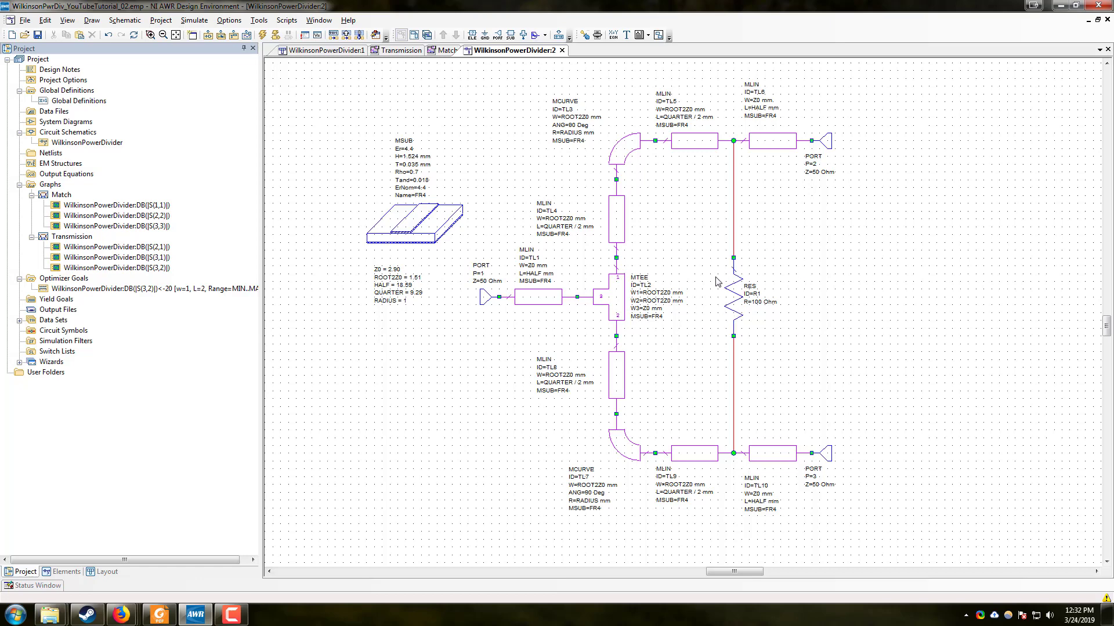
pyautogui.click(734, 307)
pyautogui.click(734, 305)
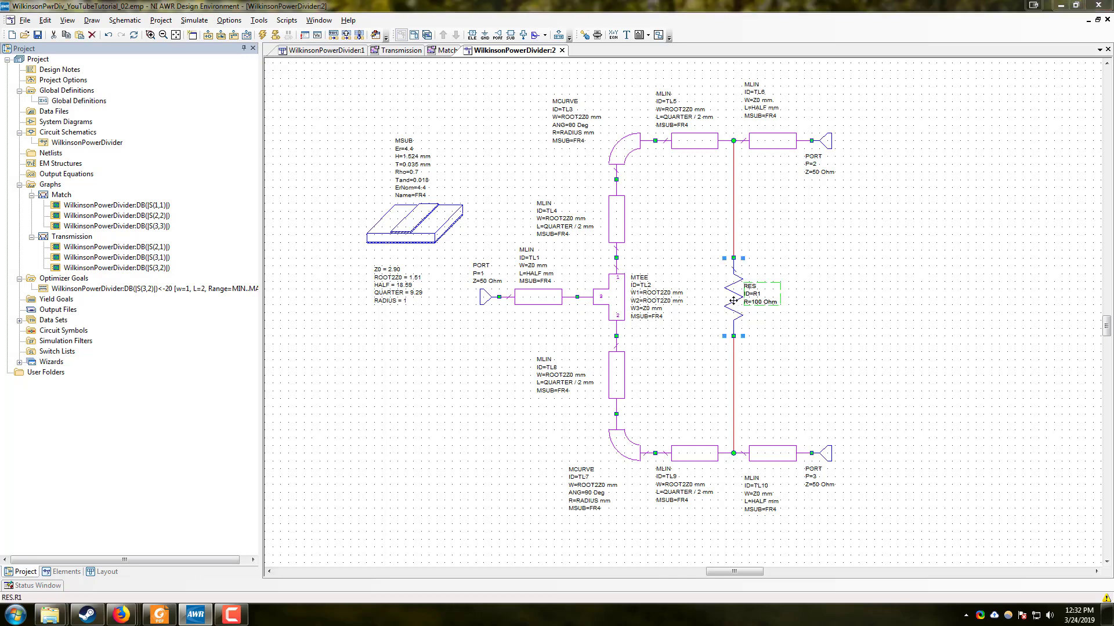
pyautogui.doubleClick(734, 300)
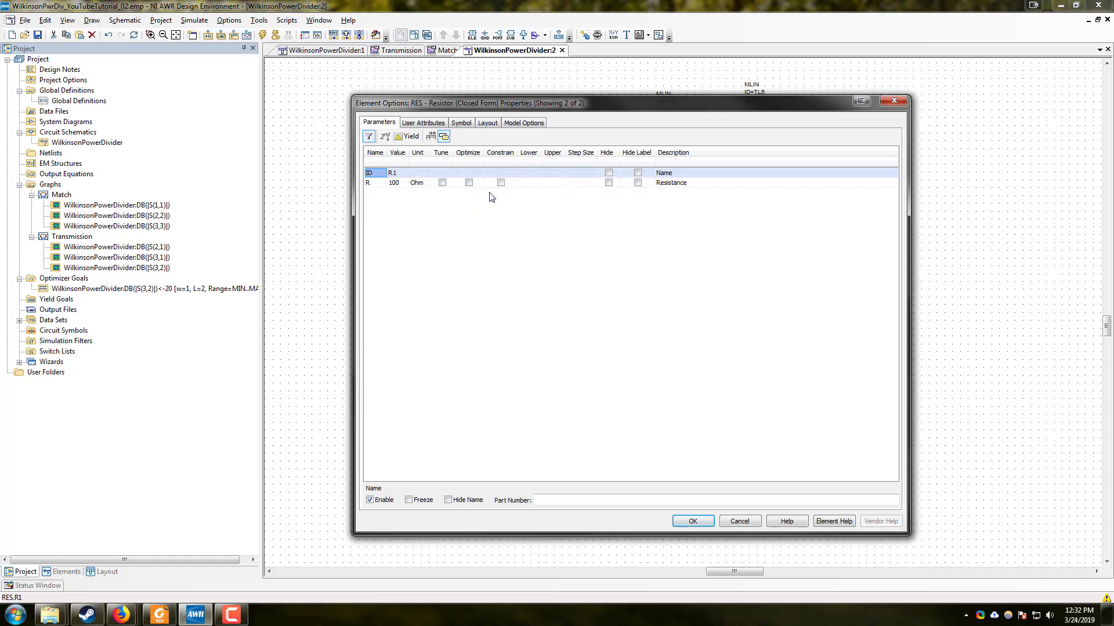
pyautogui.click(469, 184)
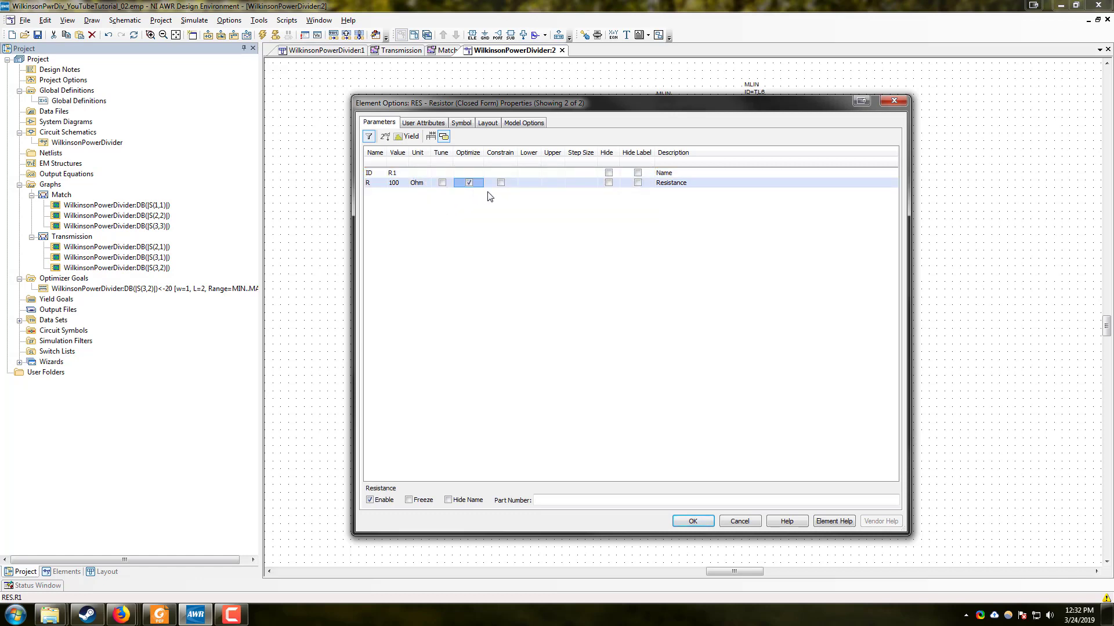
pyautogui.click(501, 183)
pyautogui.click(522, 184)
pyautogui.press('Tab')
pyautogui.click(693, 521)
pyautogui.click(490, 360)
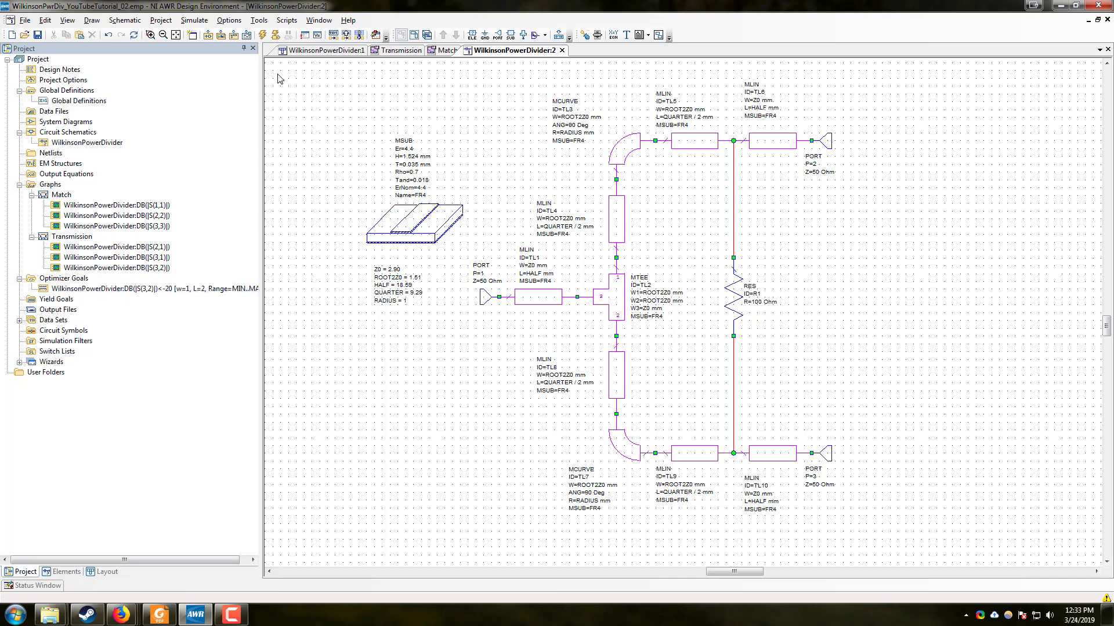
# Step: Open the optimizer and choose Gradient Optimization as the optimization method
pyautogui.click(195, 23)
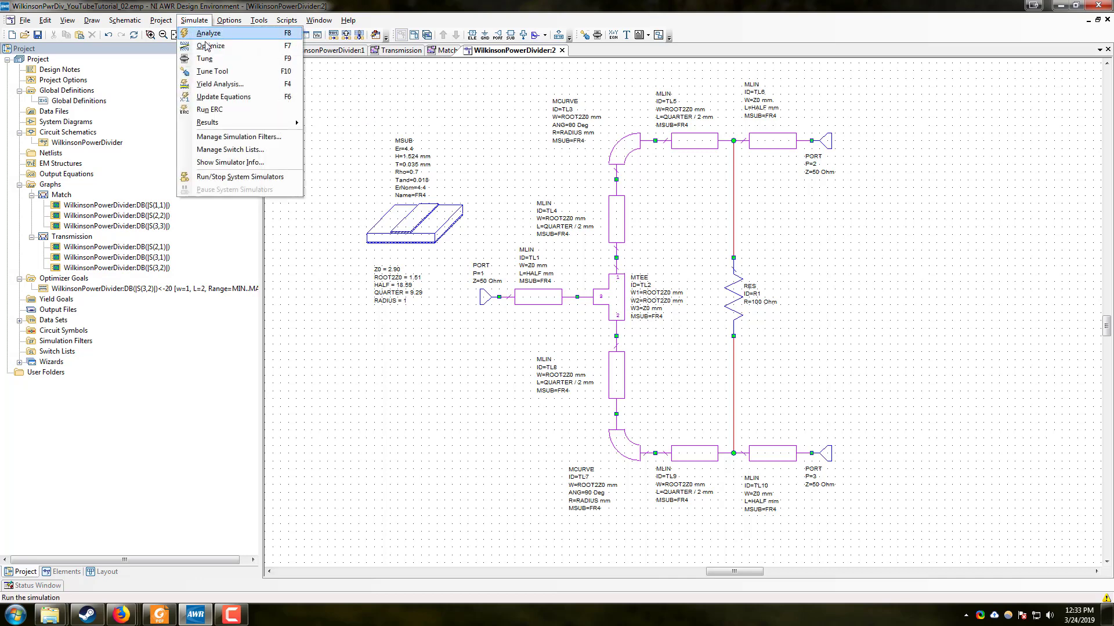
pyautogui.click(209, 47)
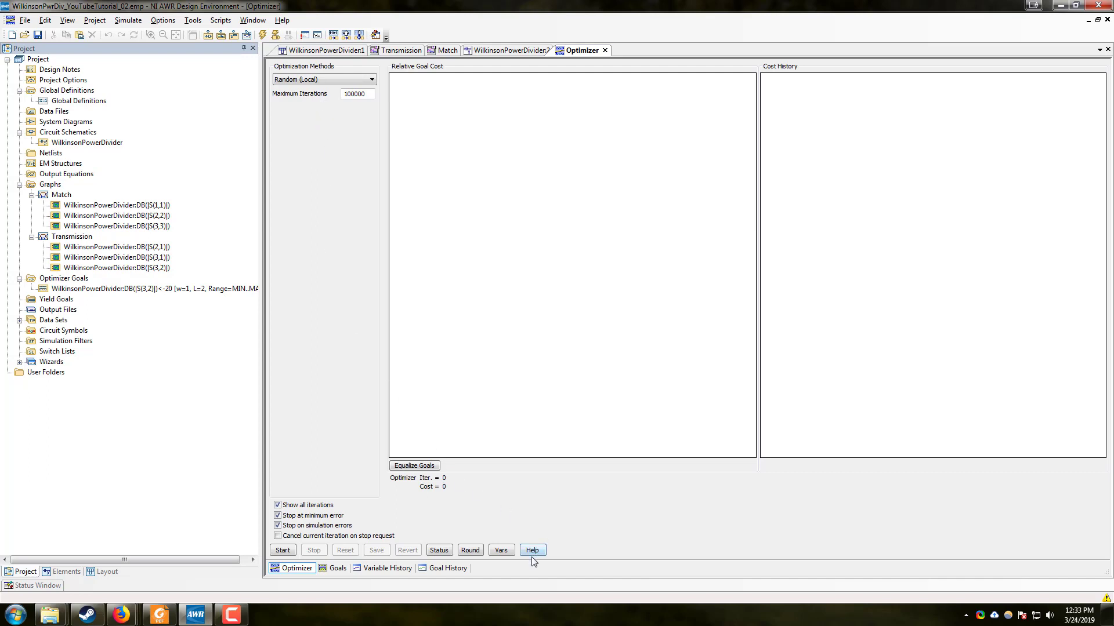
pyautogui.click(318, 82)
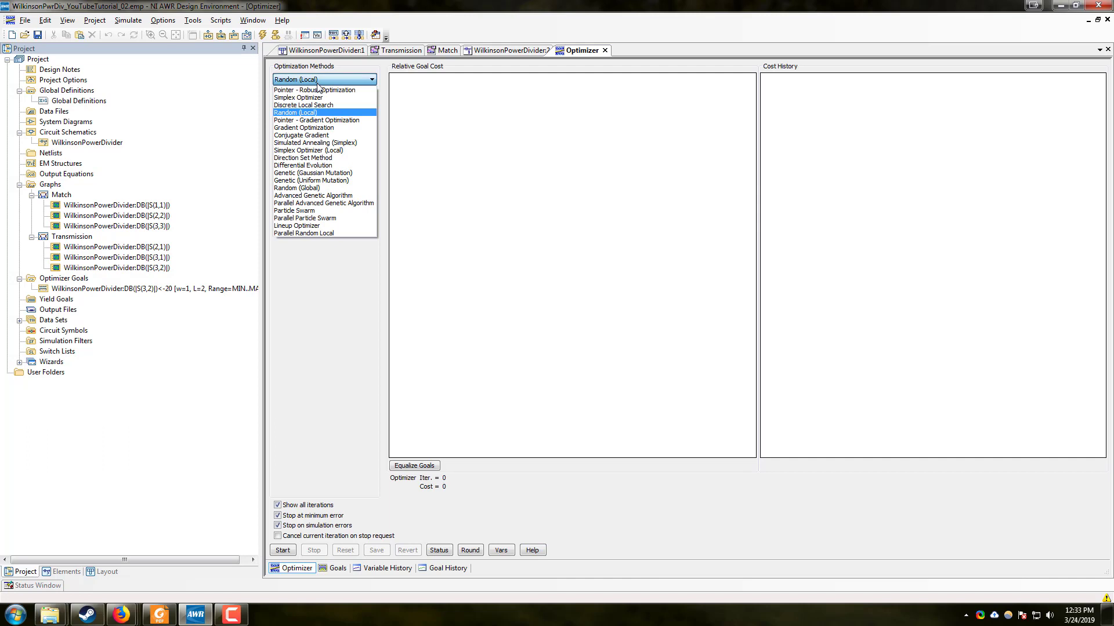
pyautogui.click(325, 128)
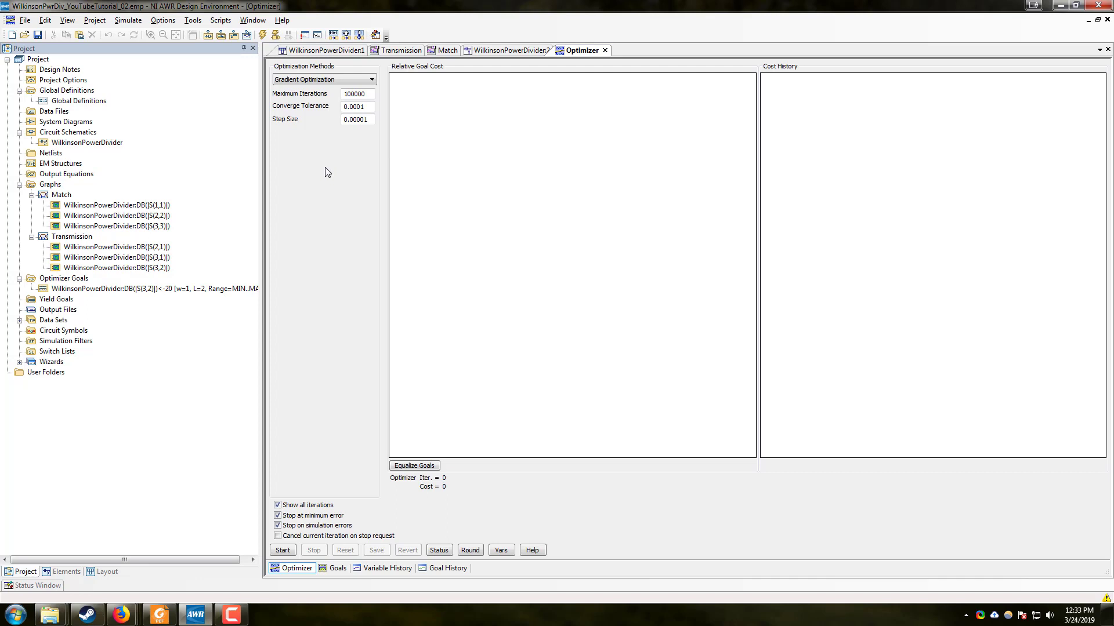
pyautogui.click(343, 81)
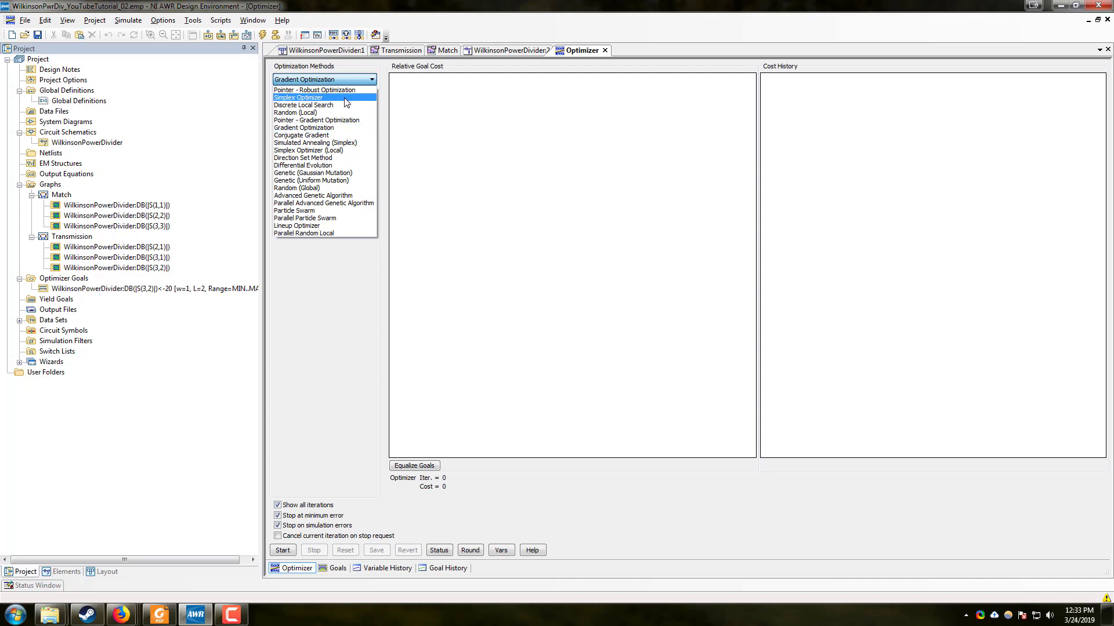
pyautogui.click(328, 82)
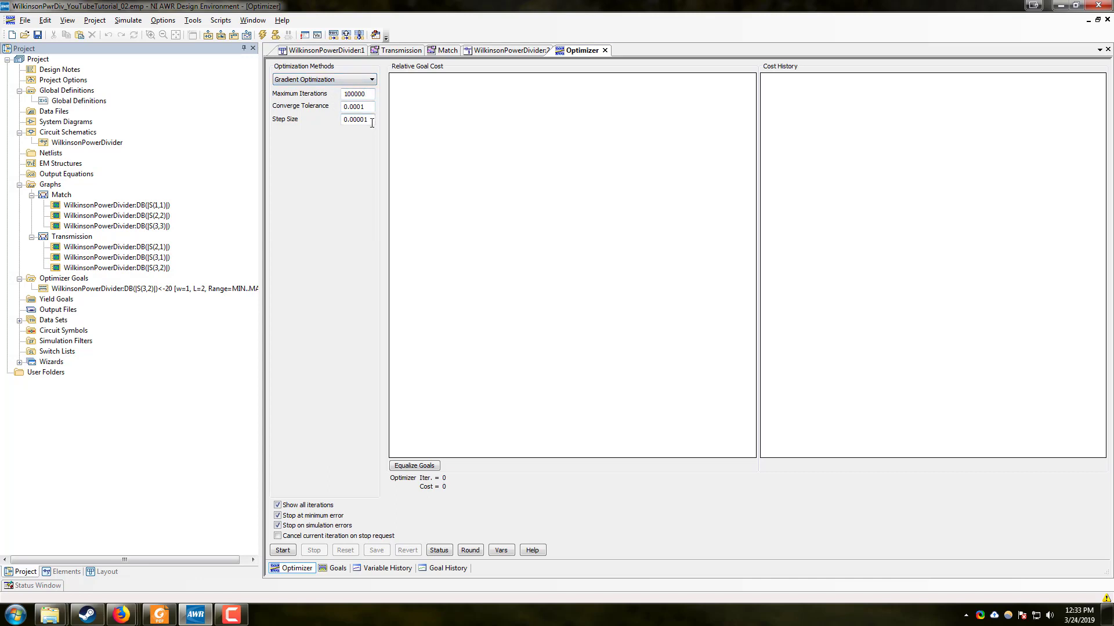
# Step: Run the optimization, review the Match and Transmission graphs, and return to the optimizer
pyautogui.click(286, 551)
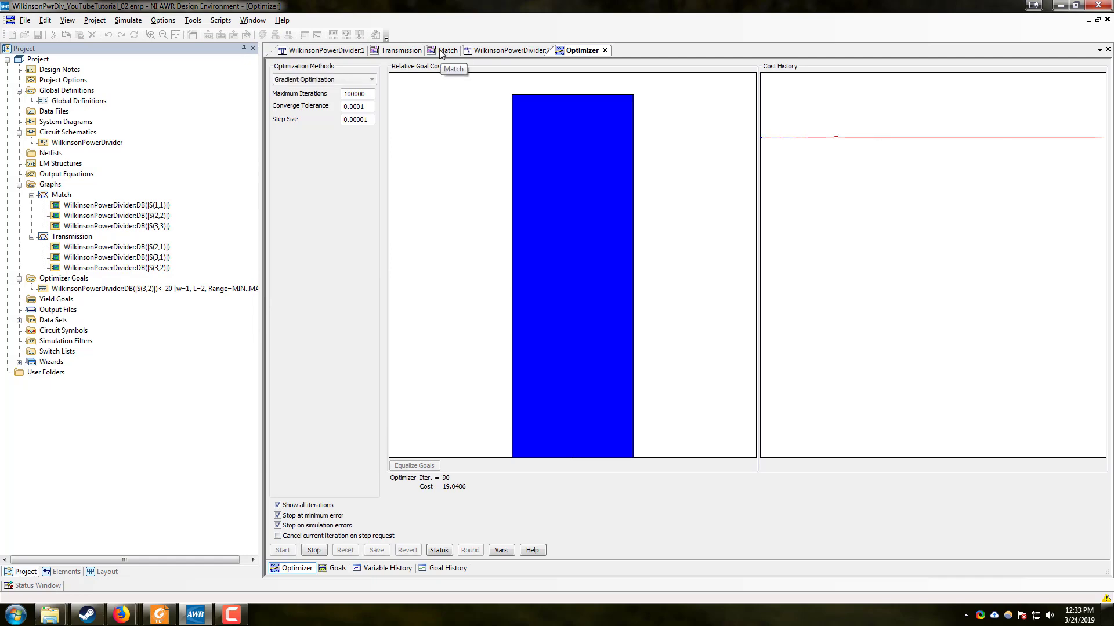
pyautogui.click(444, 51)
pyautogui.click(402, 52)
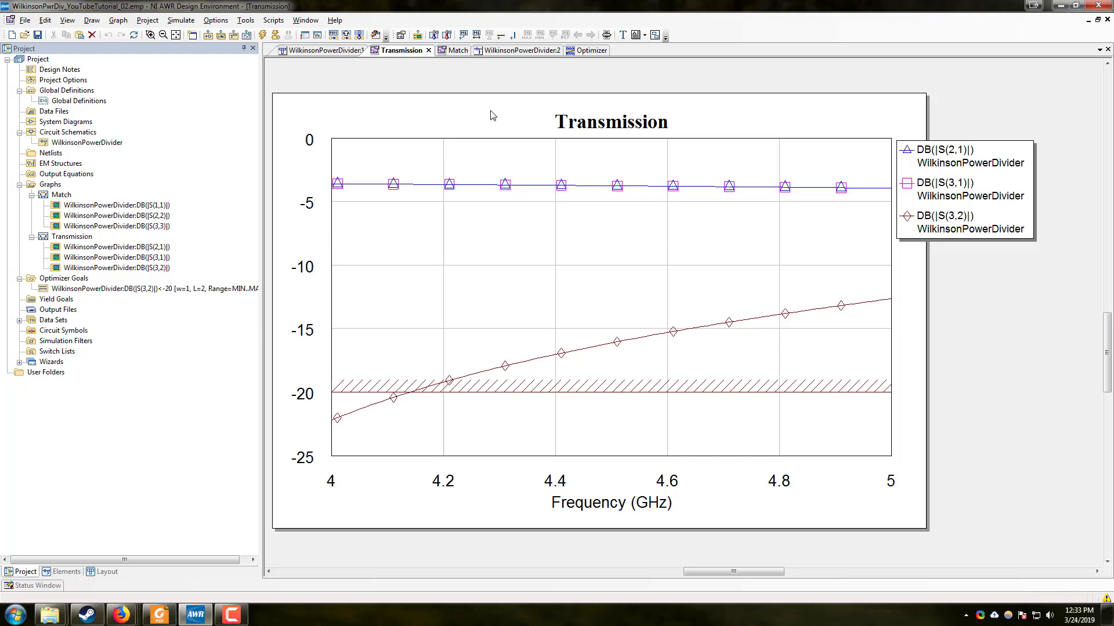
pyautogui.click(586, 53)
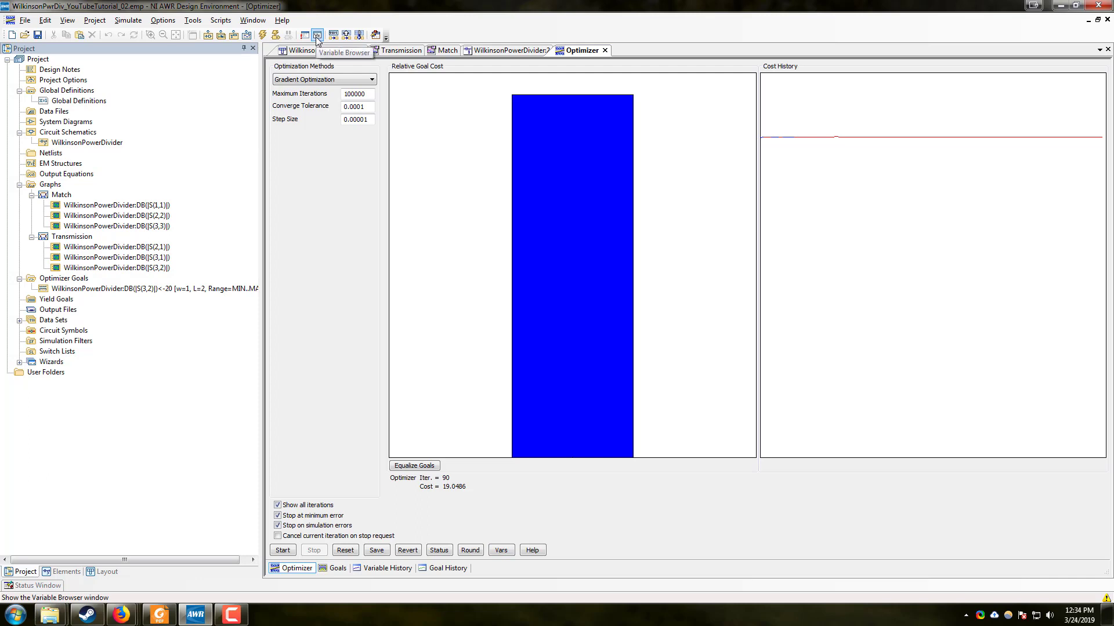
# Step: Open the variables list from the optimizer and select the optimized resistance value of R1
pyautogui.click(500, 551)
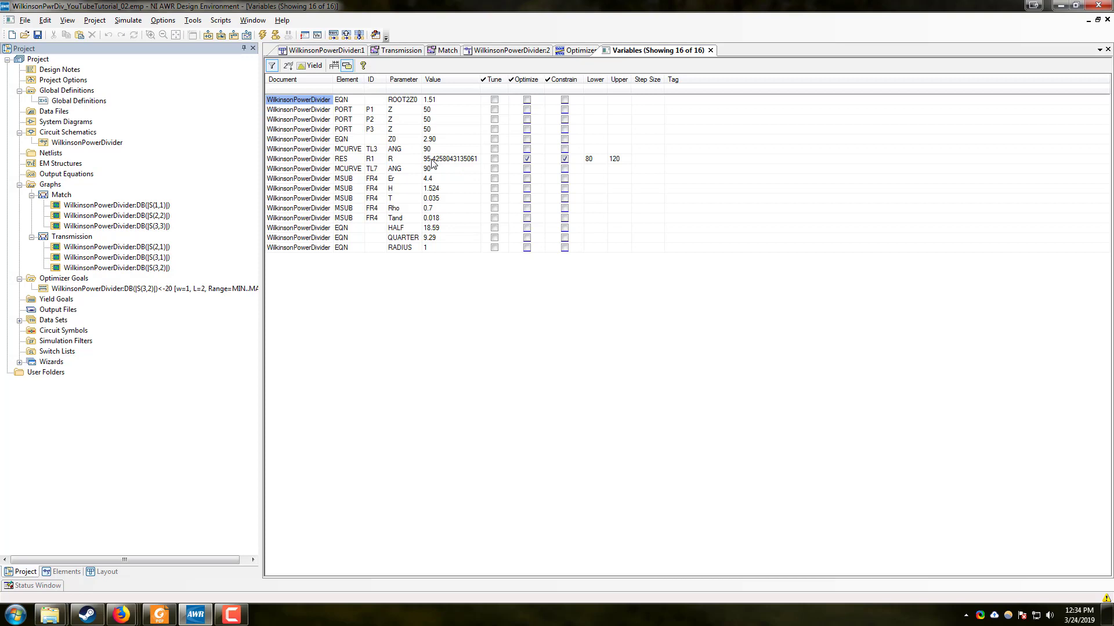
pyautogui.click(431, 164)
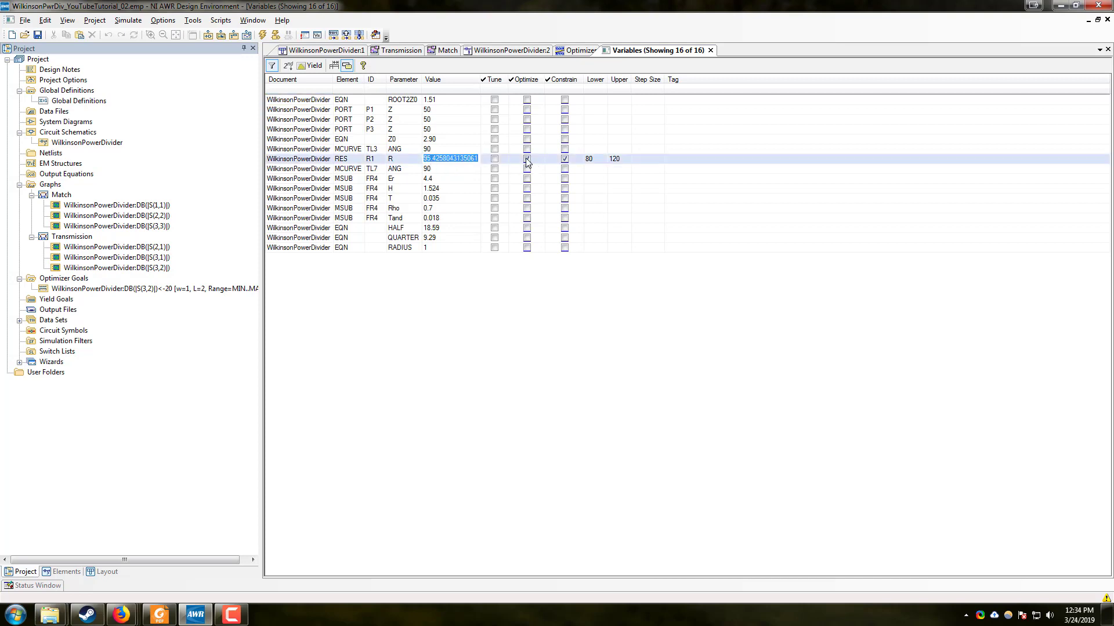
# Step: Disable optimization for resistor R1, set its resistance to 100, and return to the schematic
pyautogui.click(527, 160)
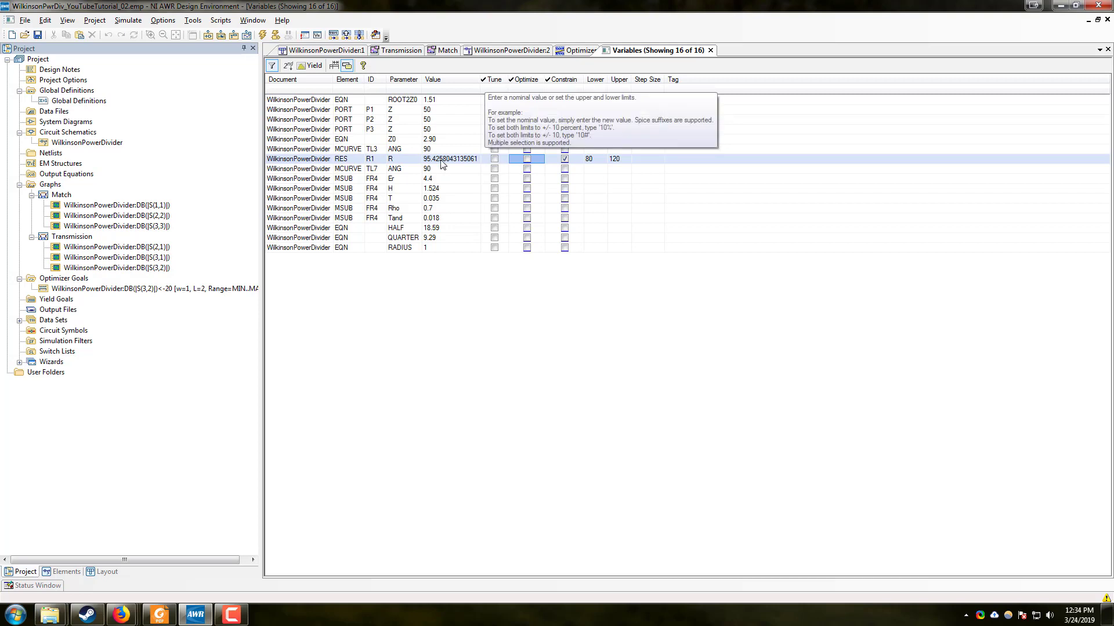
pyautogui.click(460, 164)
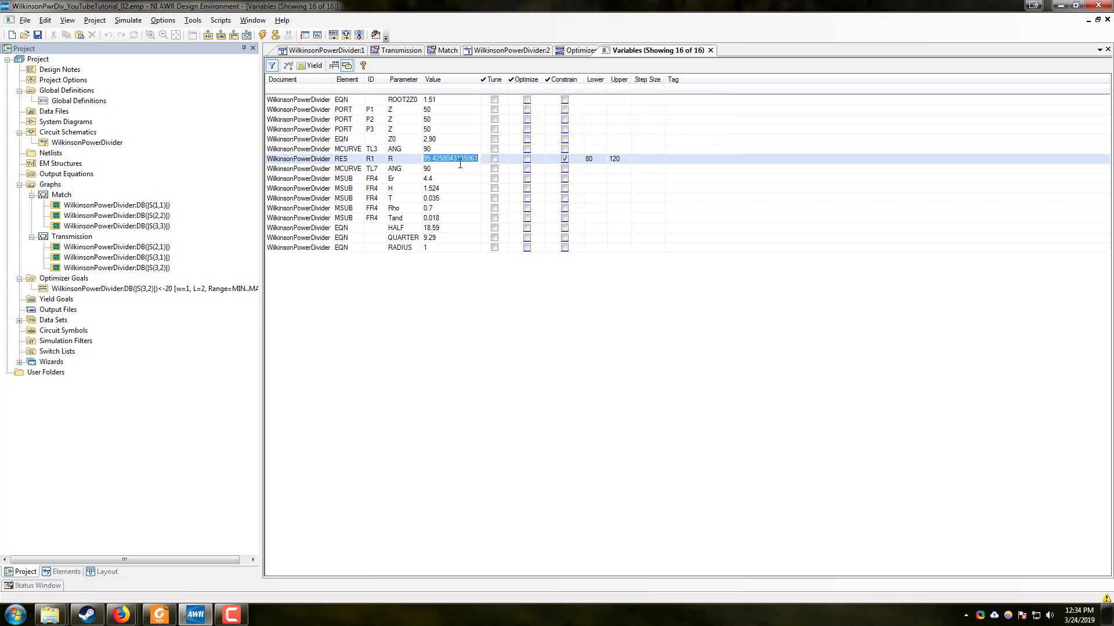
pyautogui.write('100')
pyautogui.press('Return')
pyautogui.click(498, 53)
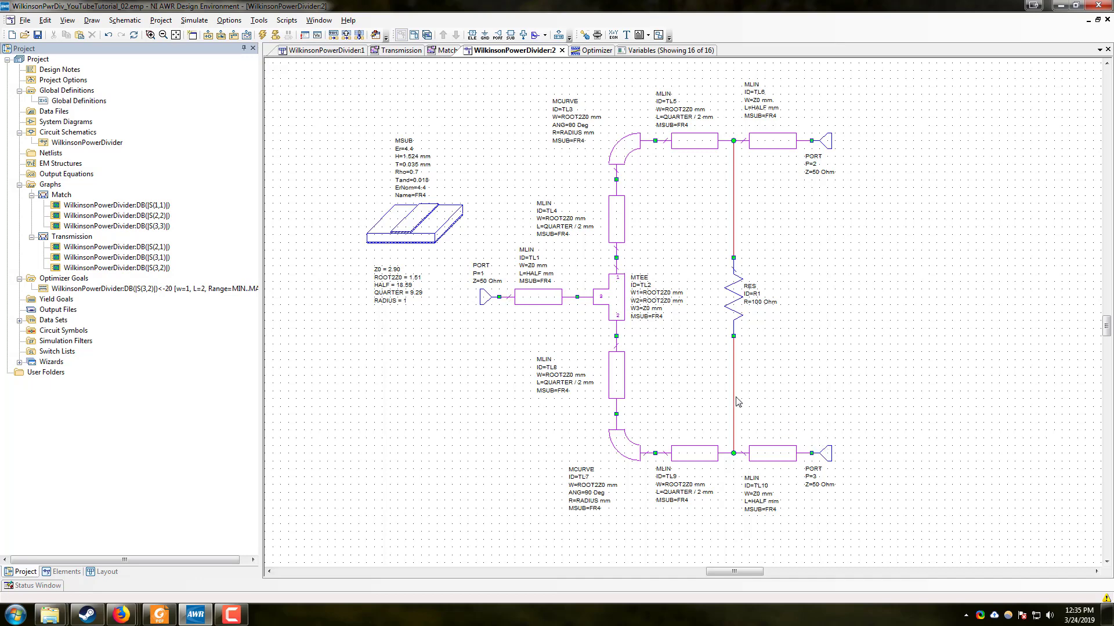
# Step: Add an optimizer goal requiring DB(|S(3,1)|) of WilkinsonPowerDivider to equal -3 over the full frequency range
pyautogui.rightClick(58, 279)
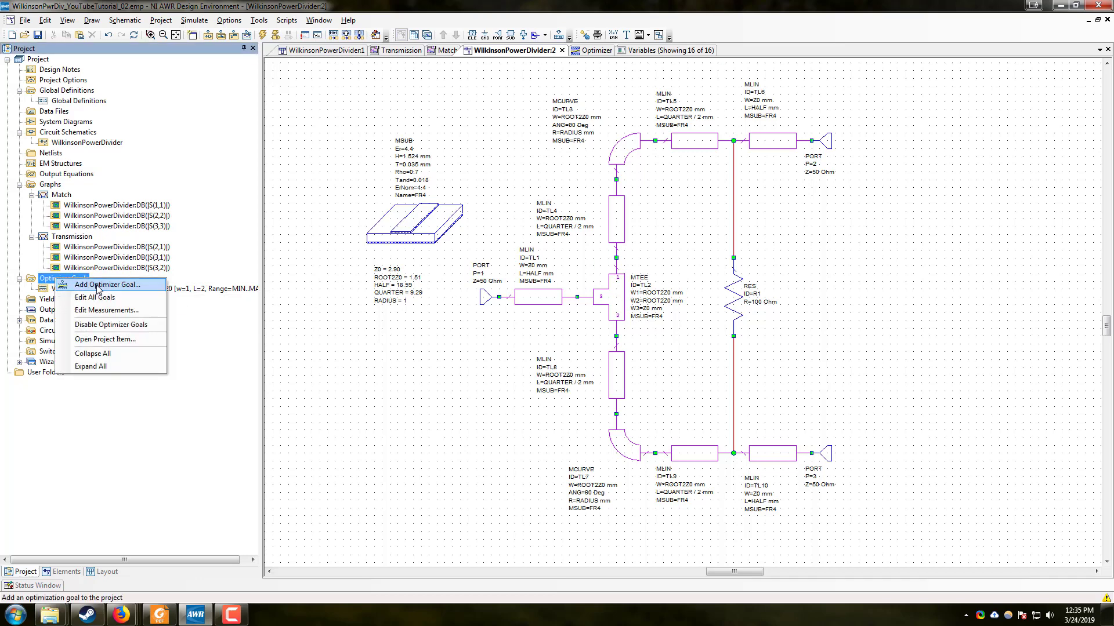
pyautogui.click(98, 286)
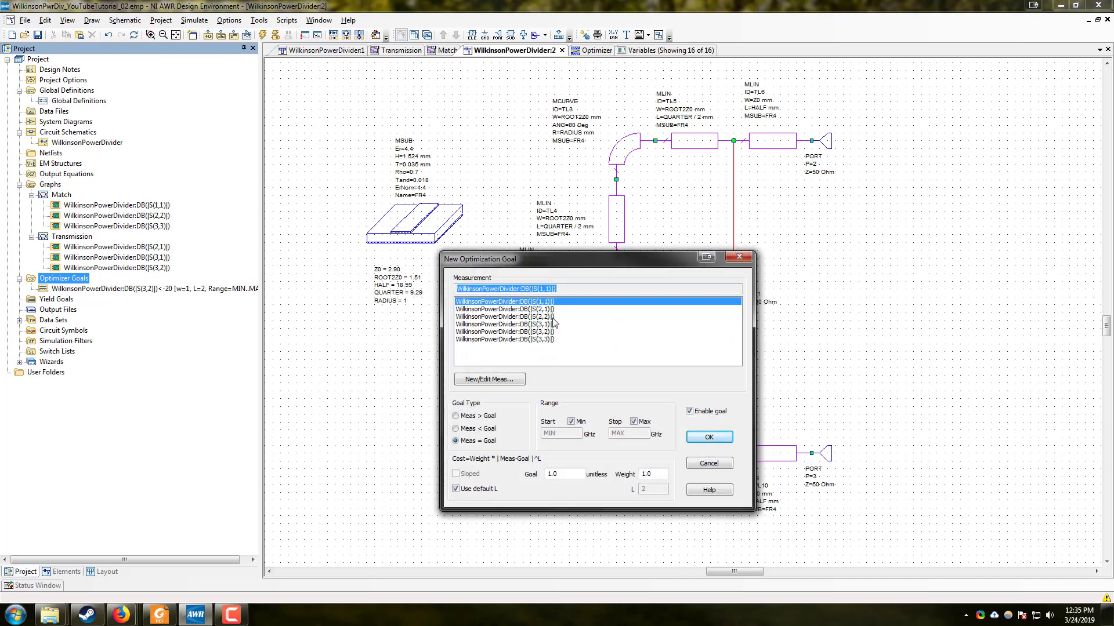
pyautogui.click(548, 324)
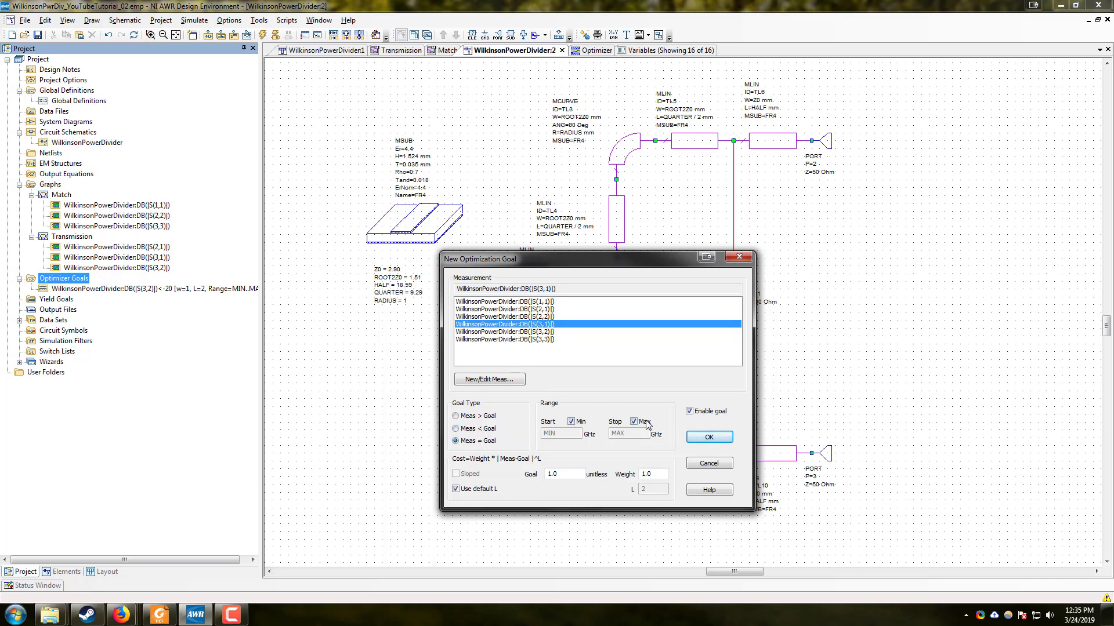
pyautogui.doubleClick(580, 473)
pyautogui.click(709, 436)
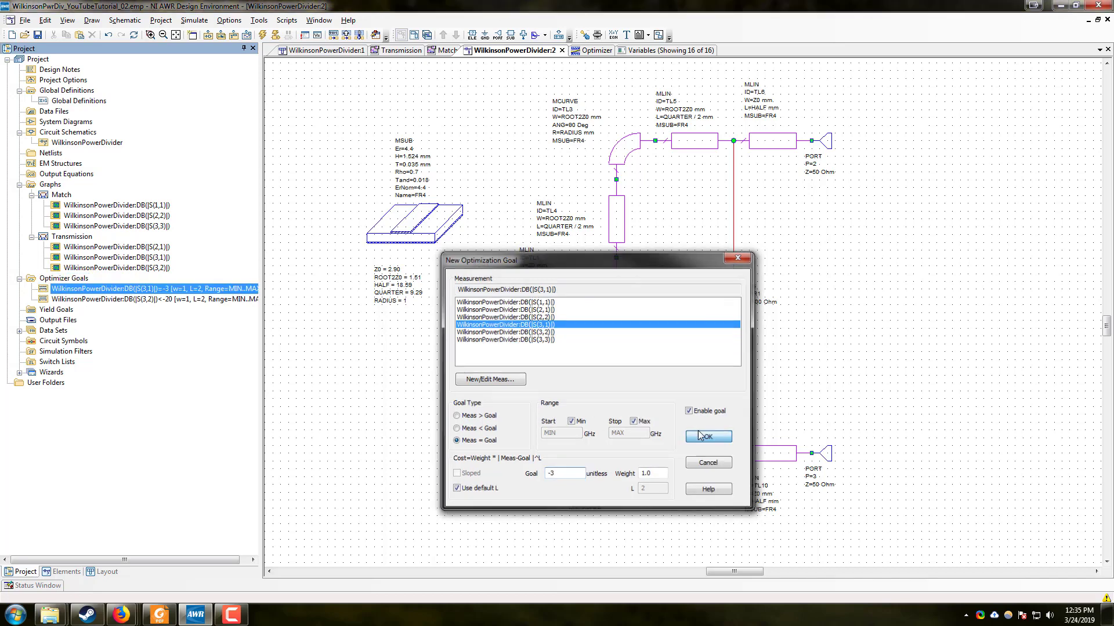
# Step: Add an optimizer goal requiring DB(|S(2,1)|) of WilkinsonPowerDivider to equal -3 over the full frequency range
pyautogui.rightClick(79, 279)
pyautogui.click(99, 283)
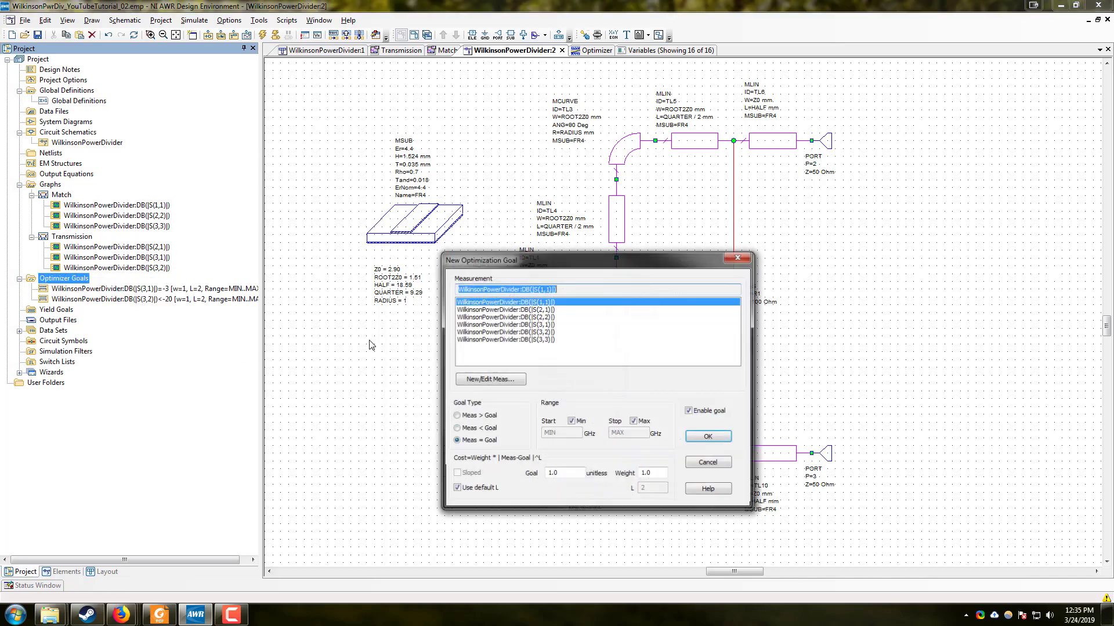
pyautogui.press('Tab')
pyautogui.press('Tab')
pyautogui.press('Tab')
pyautogui.press('Tab')
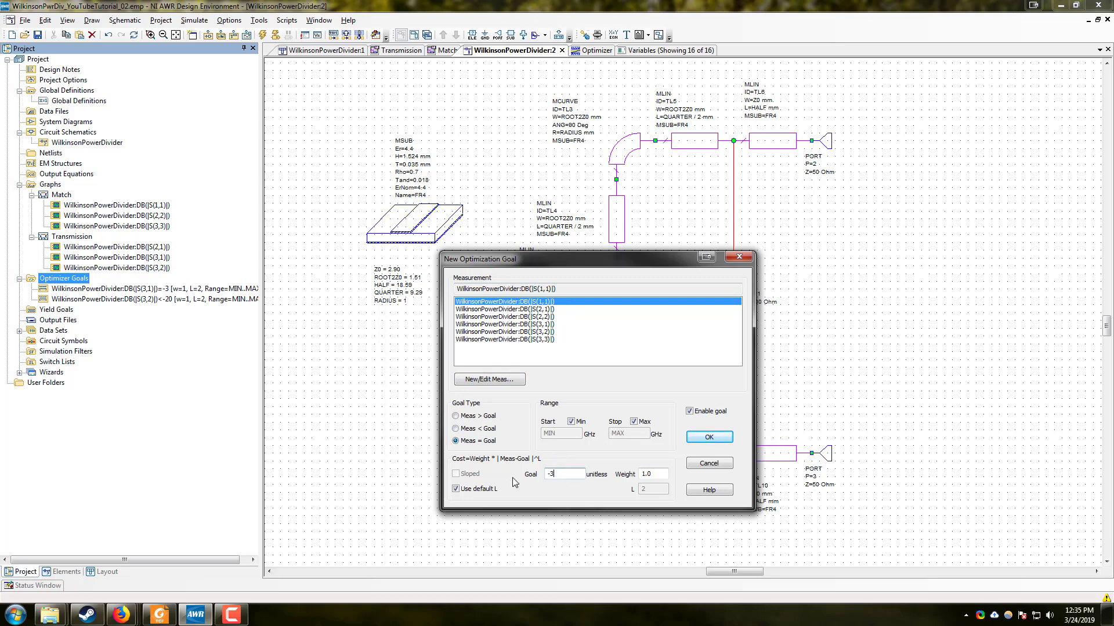
pyautogui.click(548, 310)
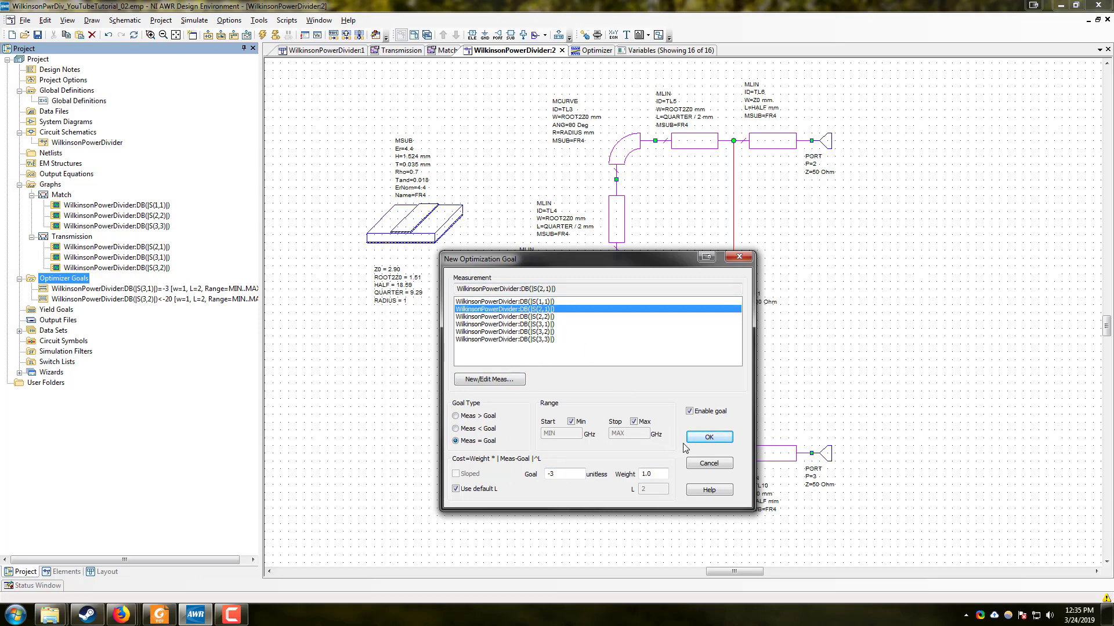
pyautogui.click(706, 441)
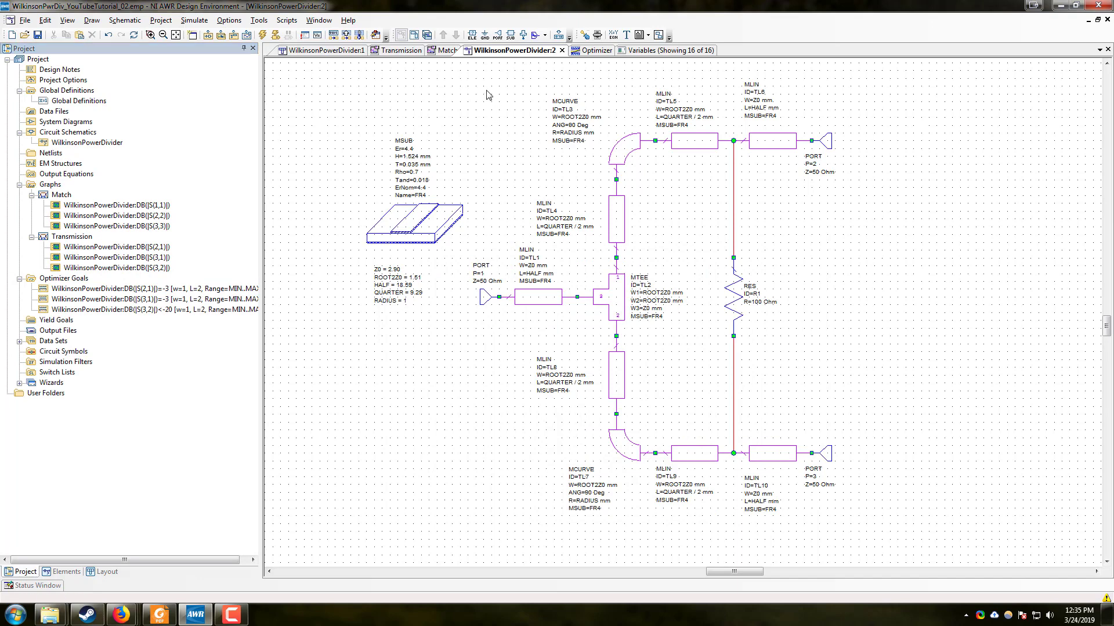
# Step: Simulate the divider, check the Transmission graph against the goals, and return to the schematic
pyautogui.click(406, 53)
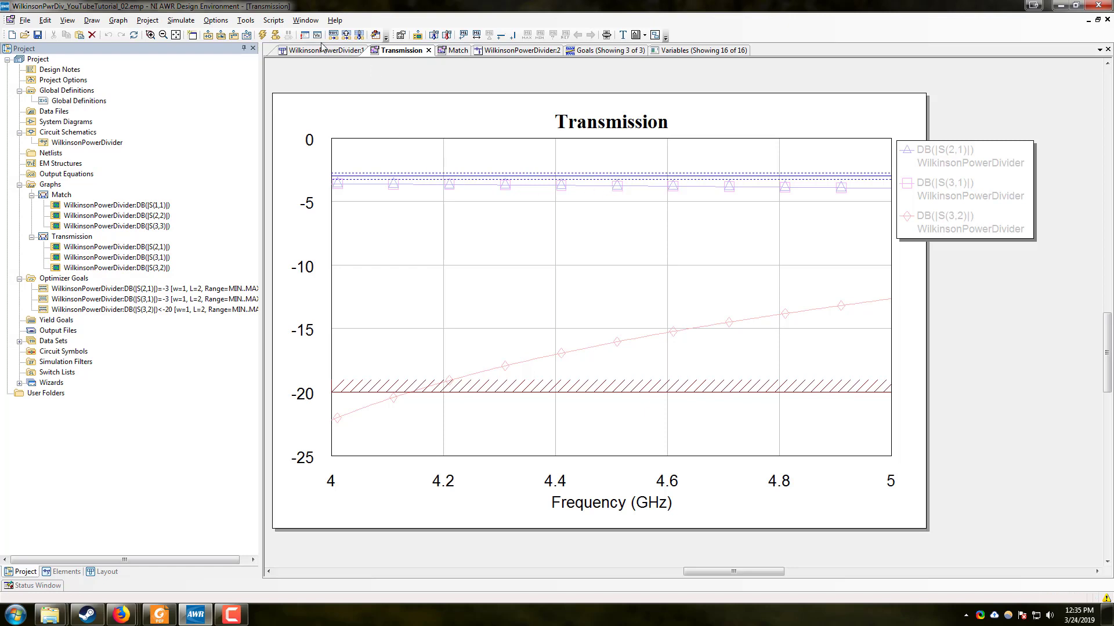
pyautogui.click(262, 36)
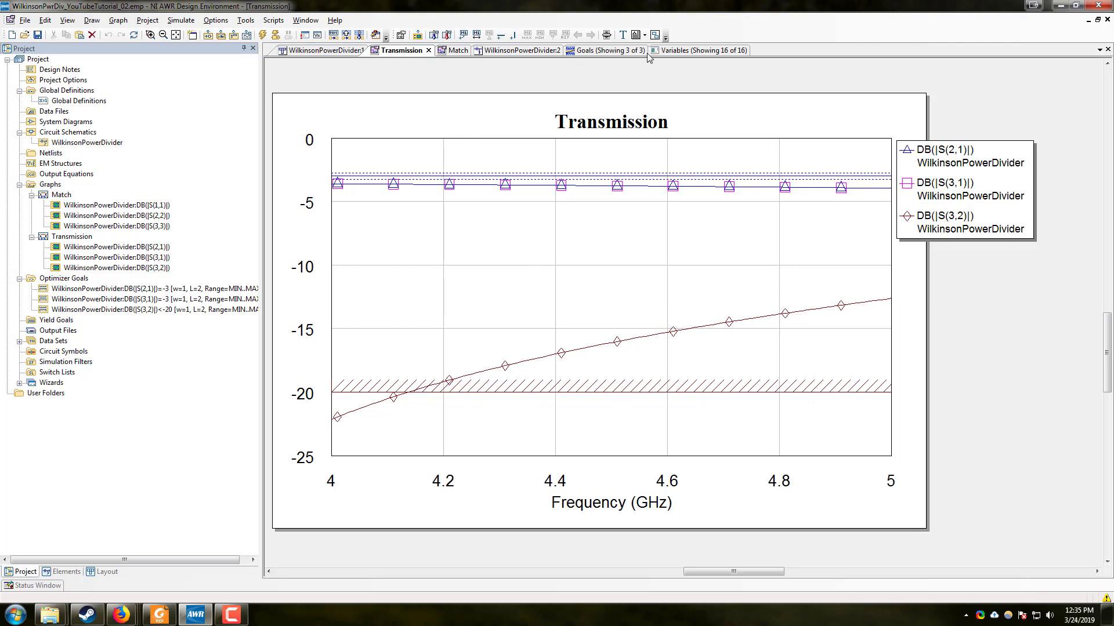
pyautogui.click(669, 54)
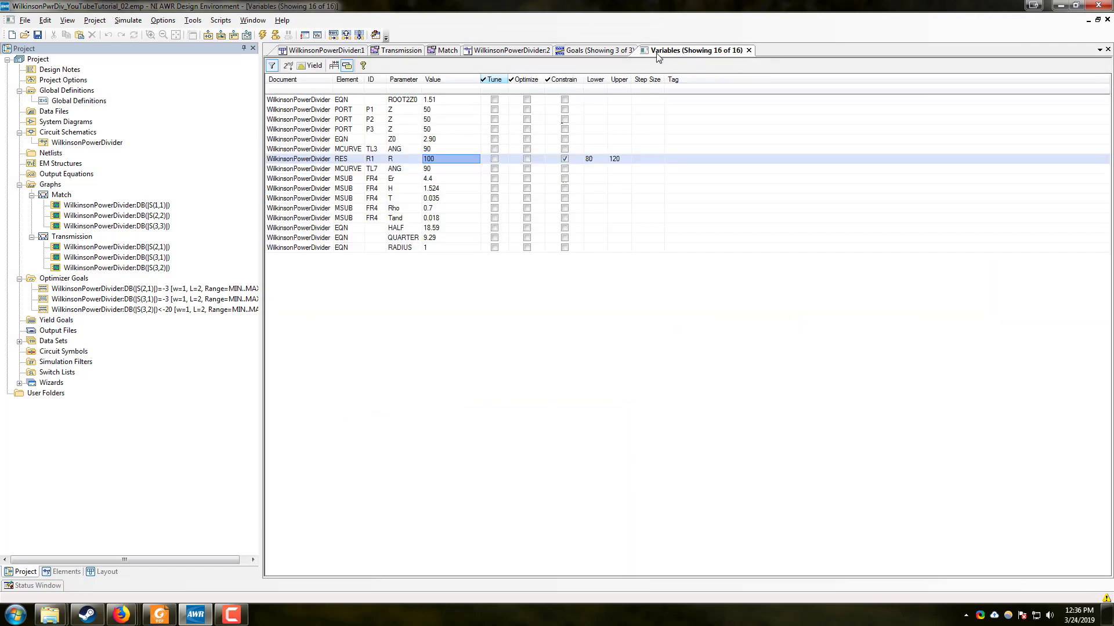
pyautogui.click(512, 52)
pyautogui.click(407, 53)
pyautogui.click(516, 51)
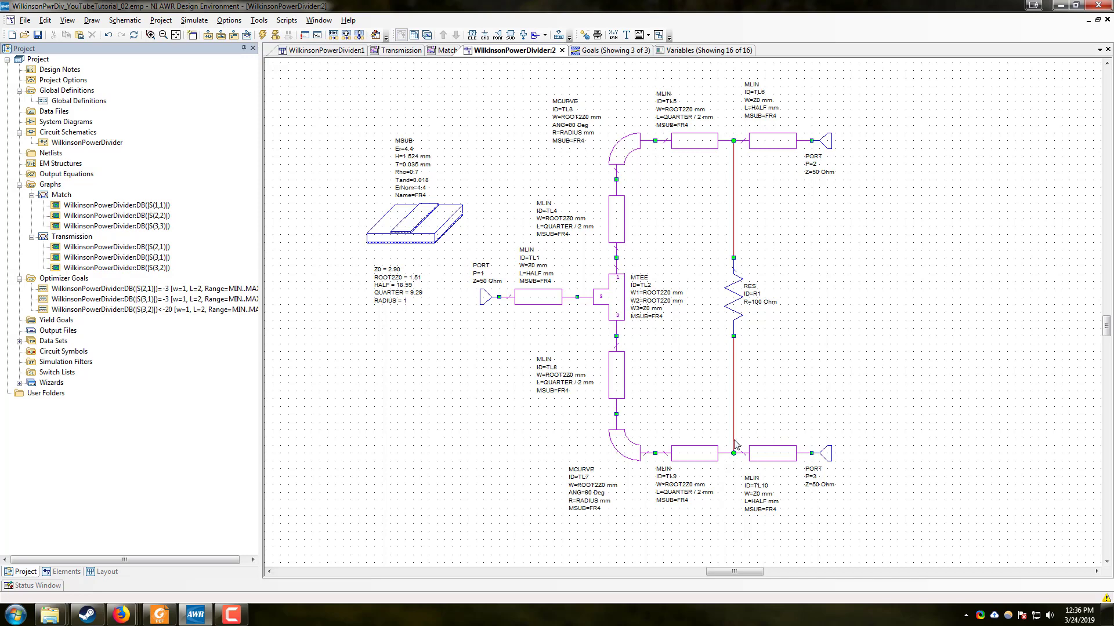
# Step: Inspect the tuning and optimization settings of the HALF variable in the schematic's equation block
pyautogui.scroll(3, 378, 299)
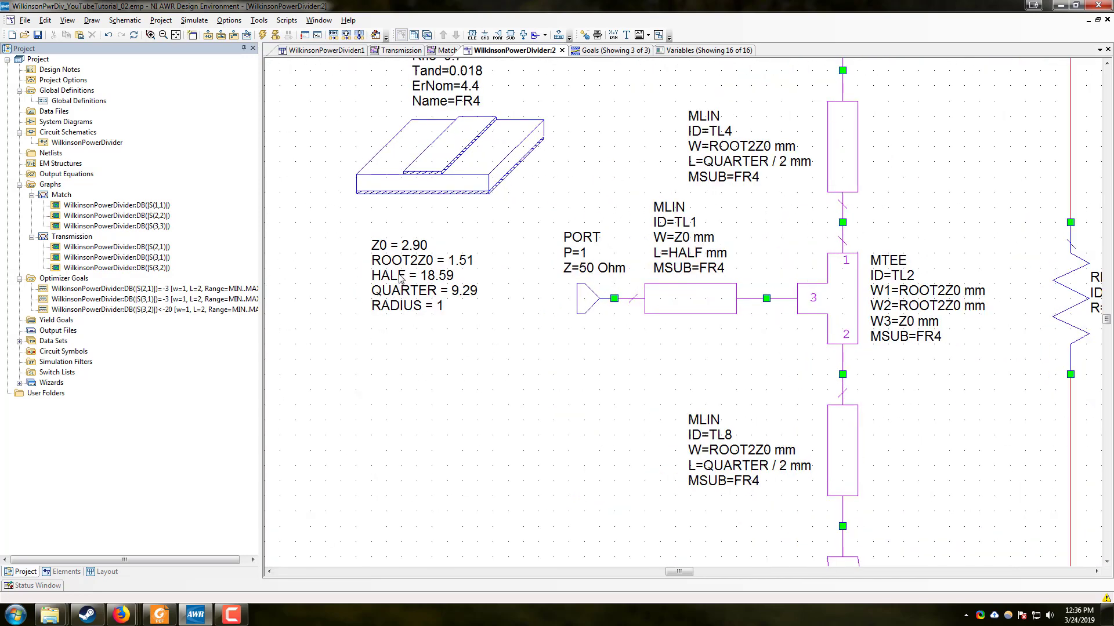
pyautogui.rightClick(400, 278)
pyautogui.click(430, 348)
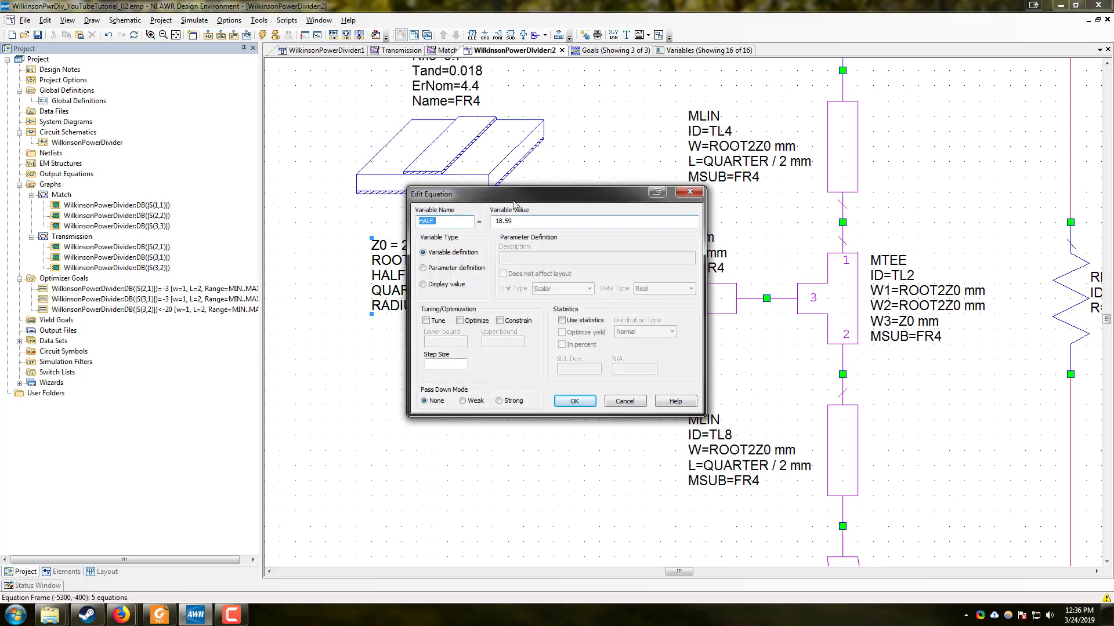
pyautogui.moveTo(513, 204); pyautogui.dragTo(515, 220)
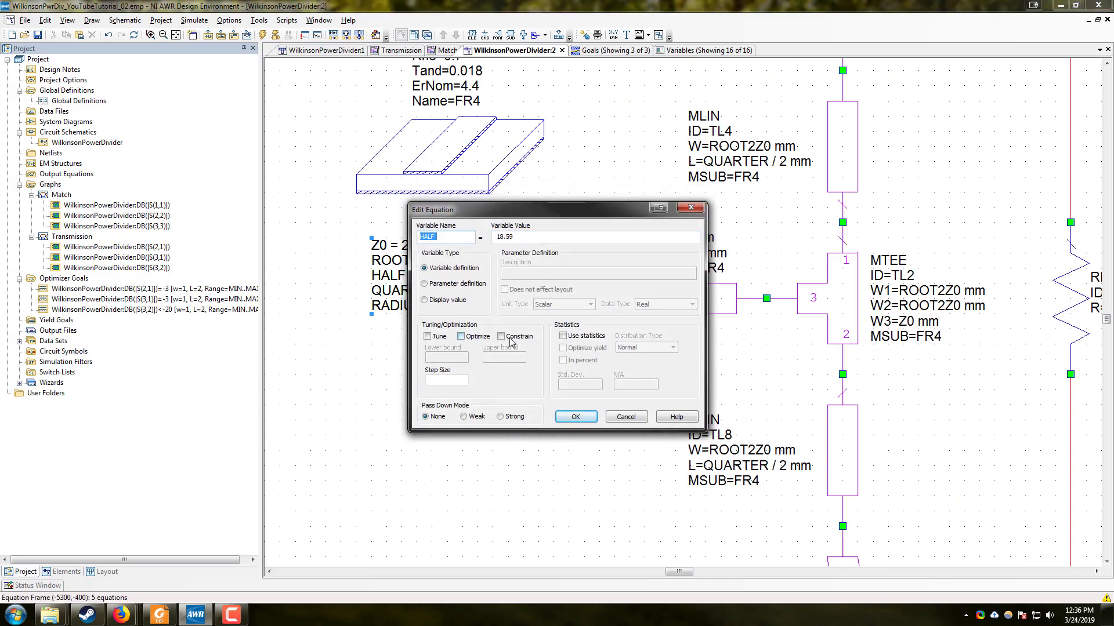
pyautogui.click(589, 418)
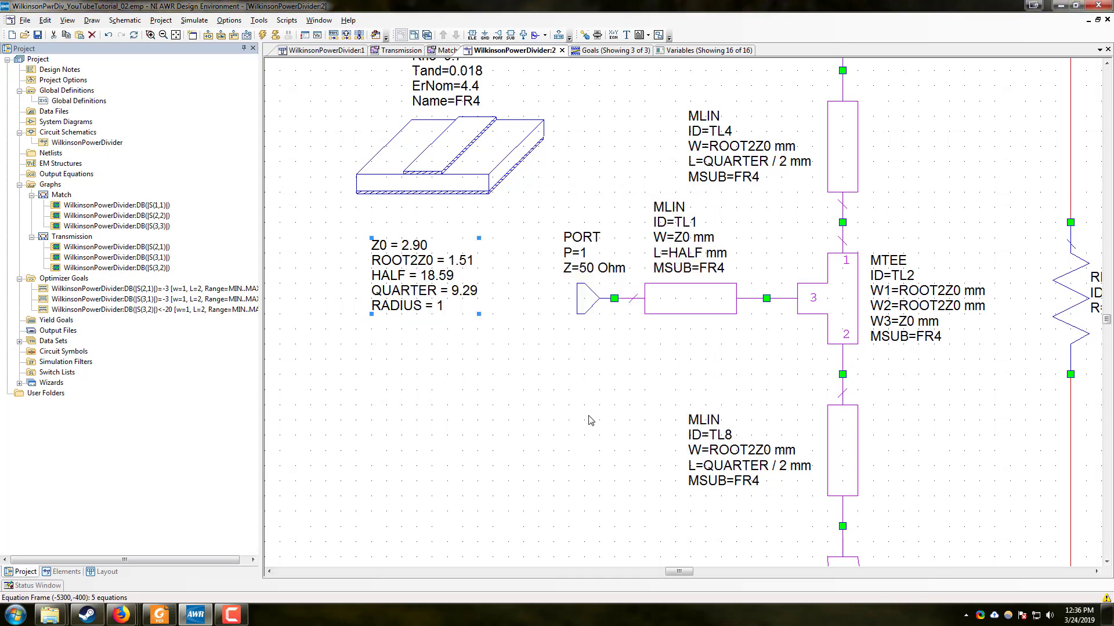
pyautogui.click(400, 316)
# Step: Enable optimization and constraints for the HALF variable in the variables list, with a lower limit of 15 and an upper limit of 19
pyautogui.click(693, 51)
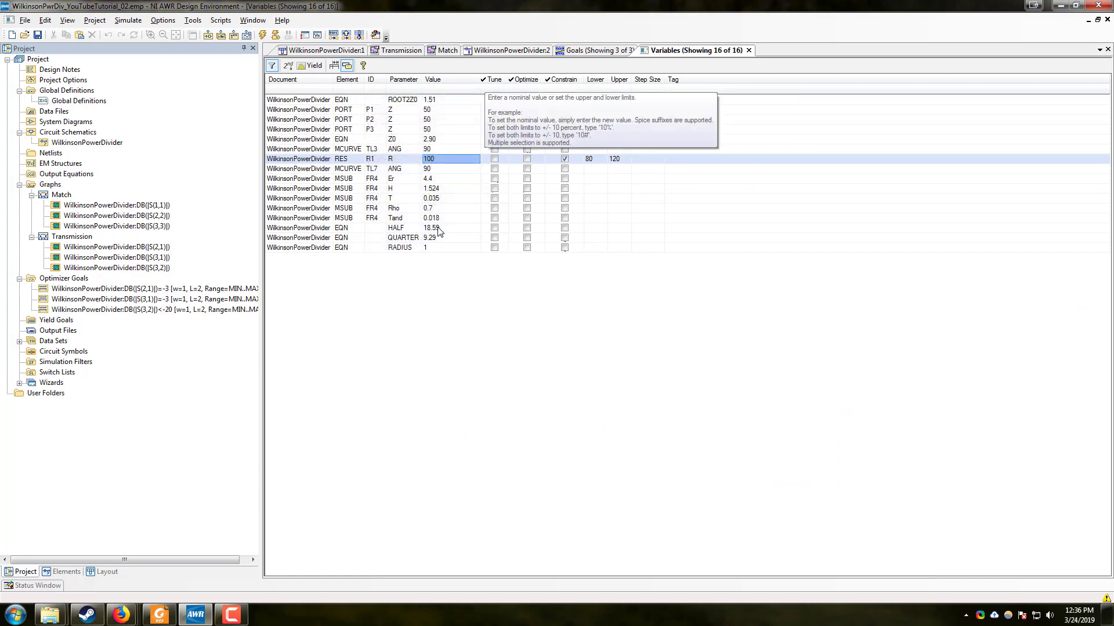
pyautogui.click(526, 228)
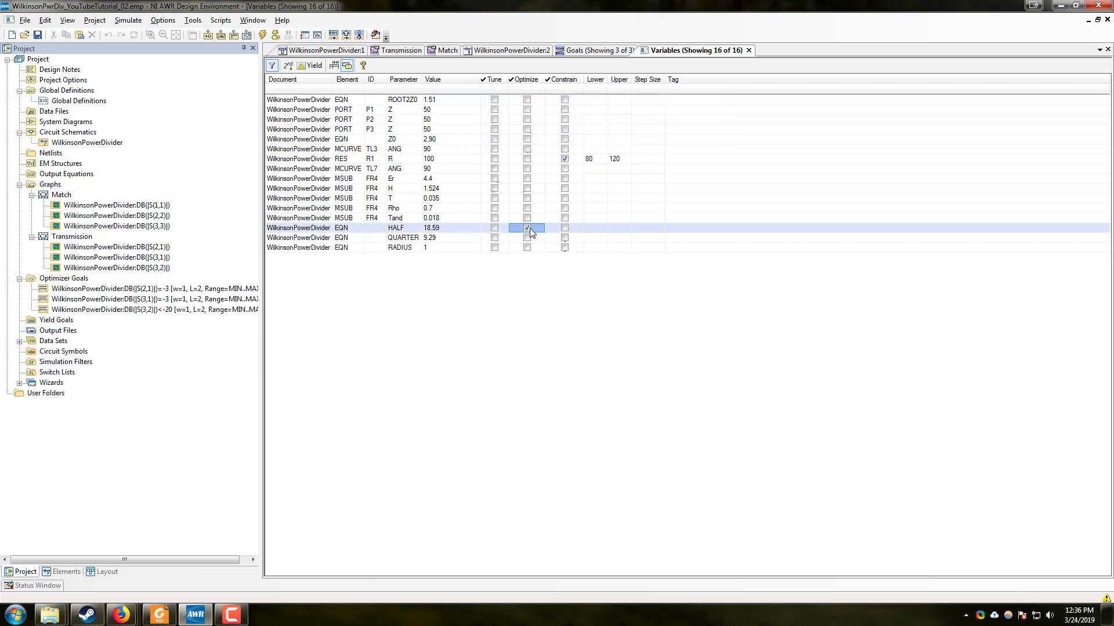
pyautogui.click(565, 229)
pyautogui.click(587, 51)
pyautogui.click(687, 51)
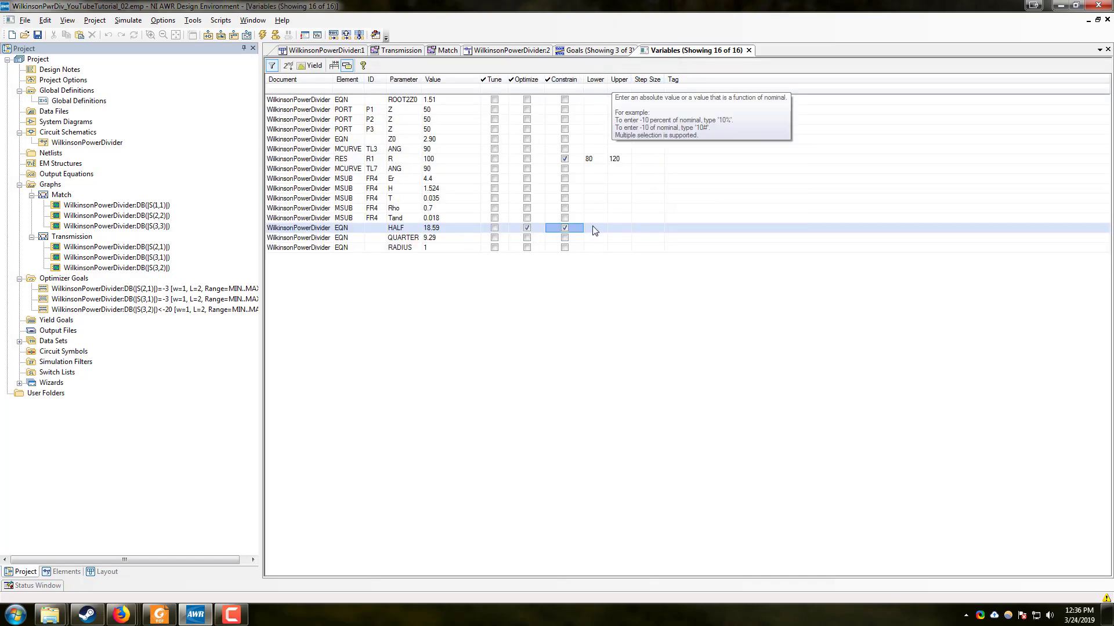
pyautogui.press('Tab')
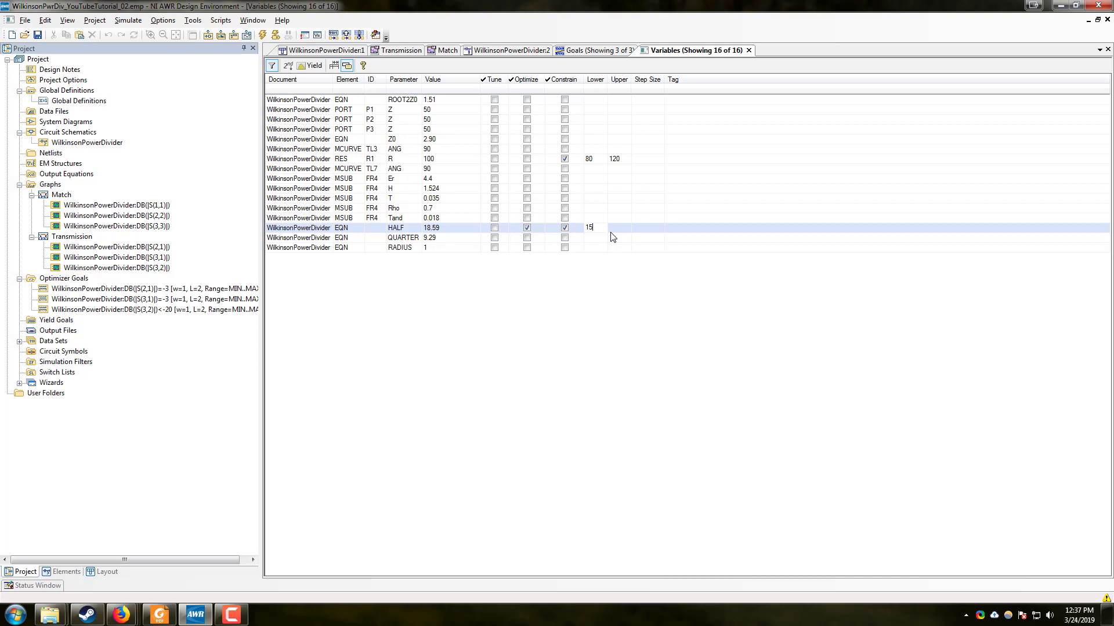
pyautogui.click(629, 232)
pyautogui.write('19')
pyautogui.press('Return')
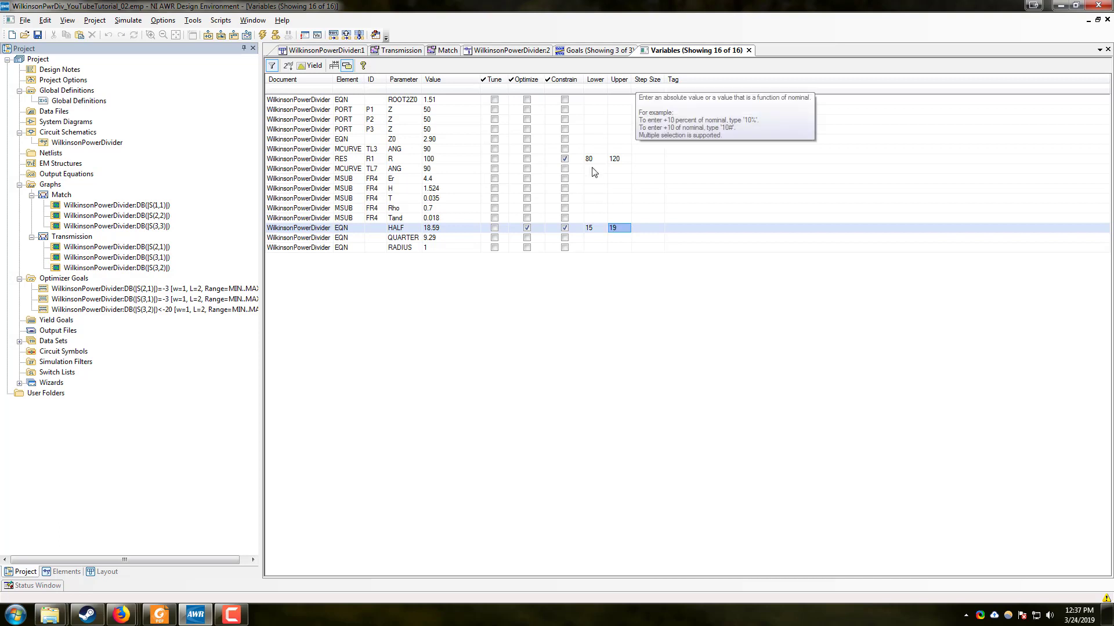
# Step: Run the Gradient Optimization on the three goals and review the Transmission and Match graphs
pyautogui.click(592, 52)
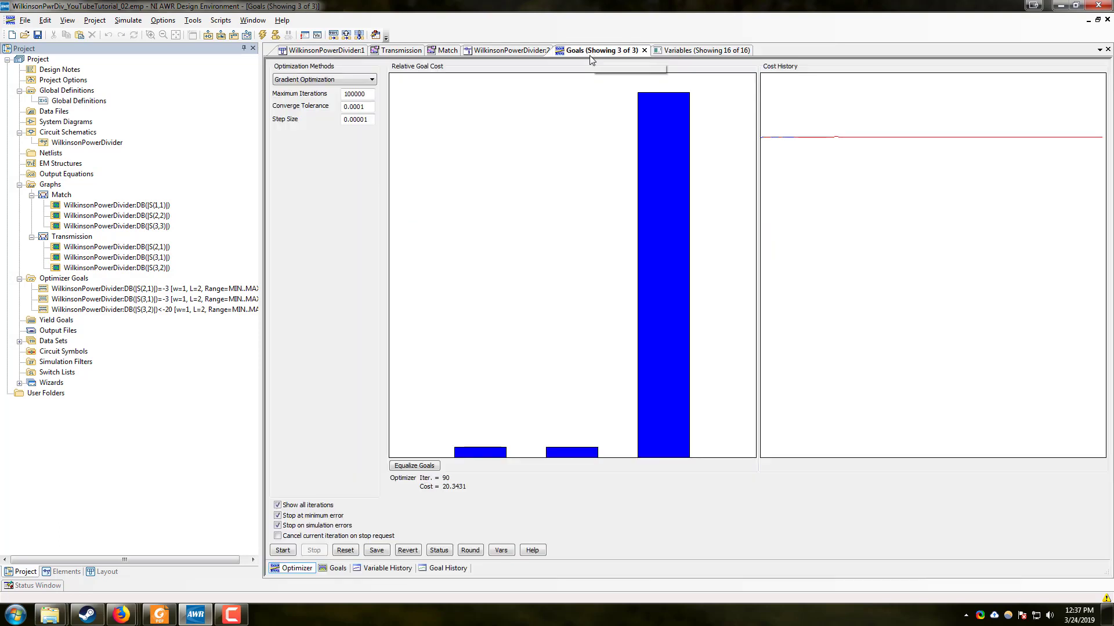
pyautogui.click(283, 551)
pyautogui.click(400, 50)
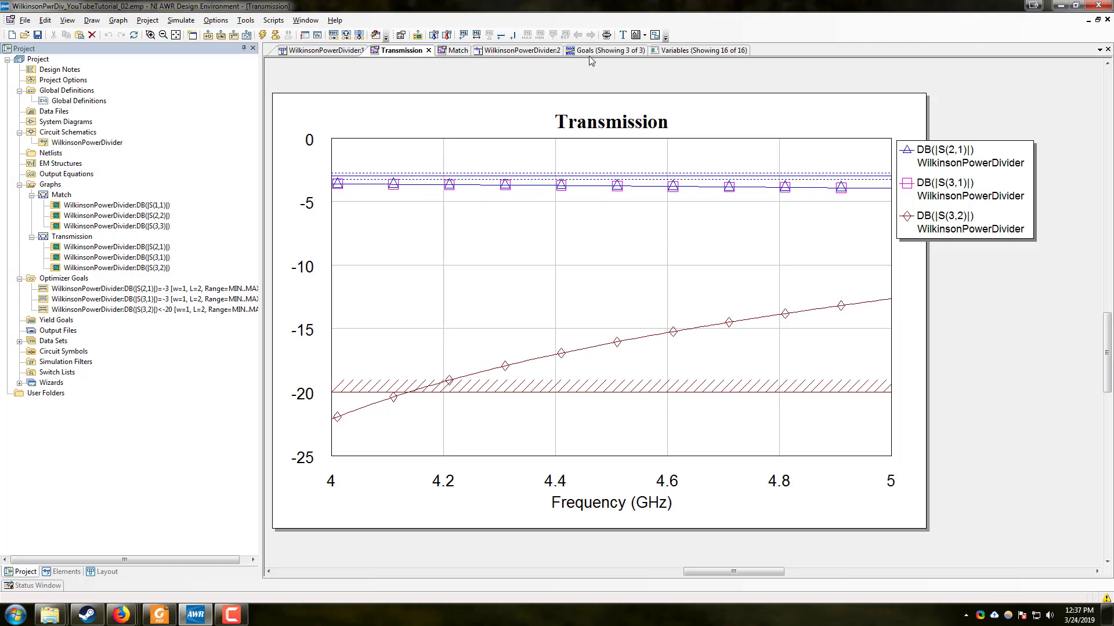
pyautogui.click(457, 51)
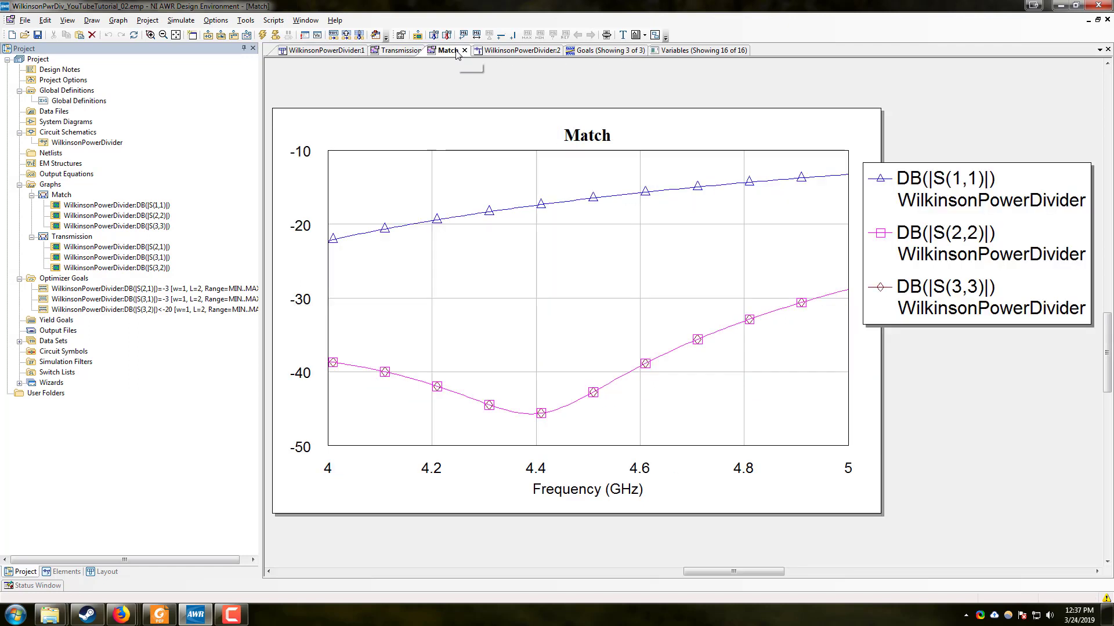
pyautogui.click(395, 52)
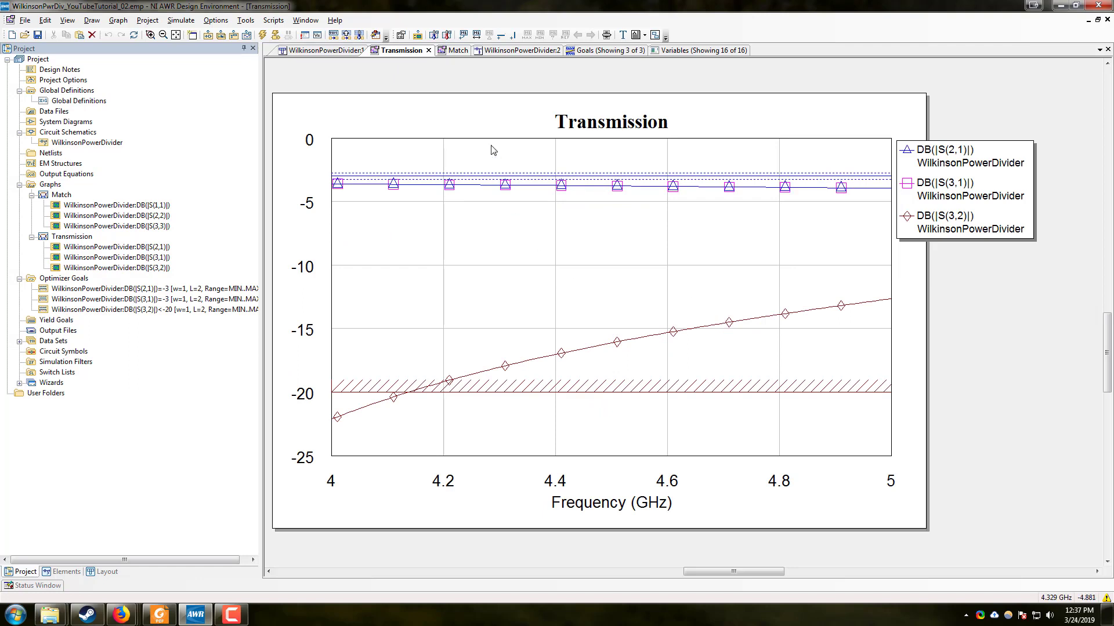
pyautogui.click(453, 53)
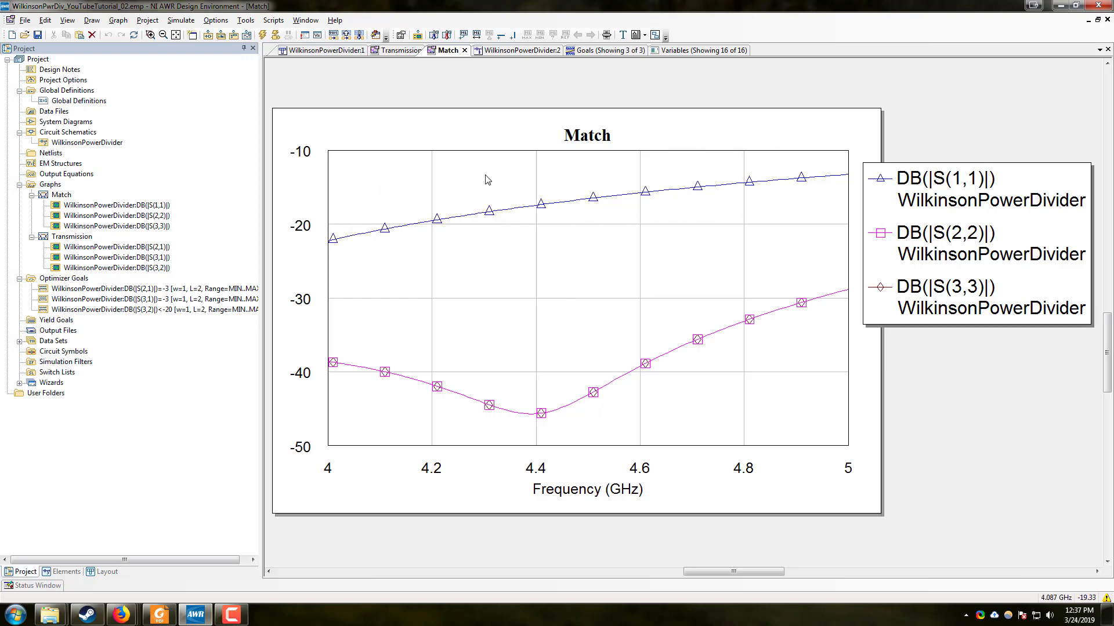
pyautogui.click(409, 51)
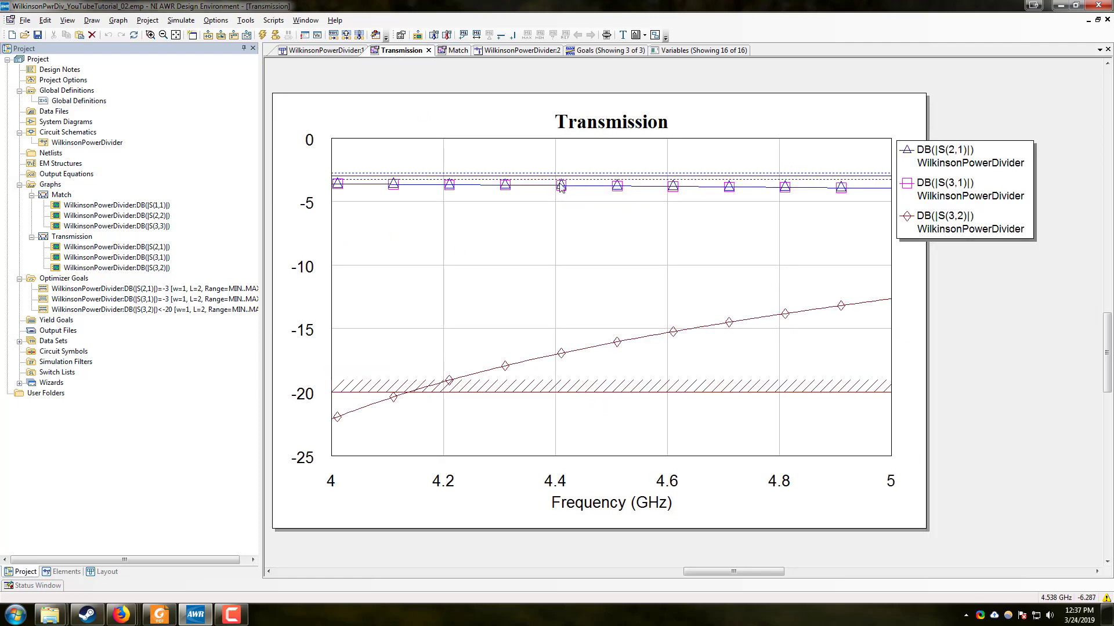
# Step: Set the HALF variable's value to 15 in the variables list and go back to the Transmission graph
pyautogui.click(687, 53)
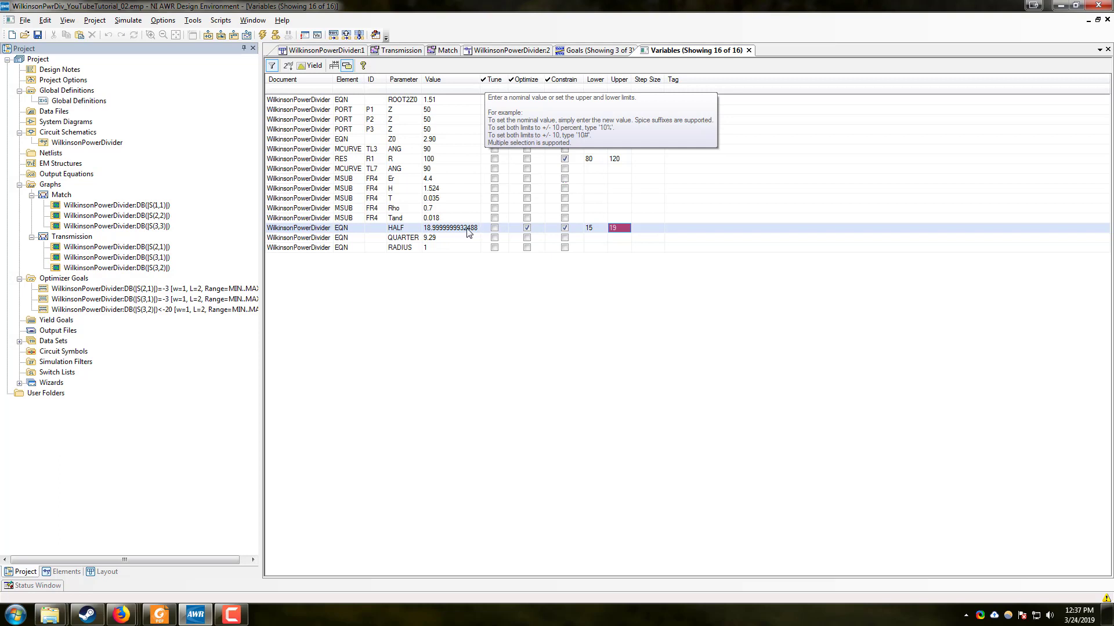
pyautogui.click(450, 229)
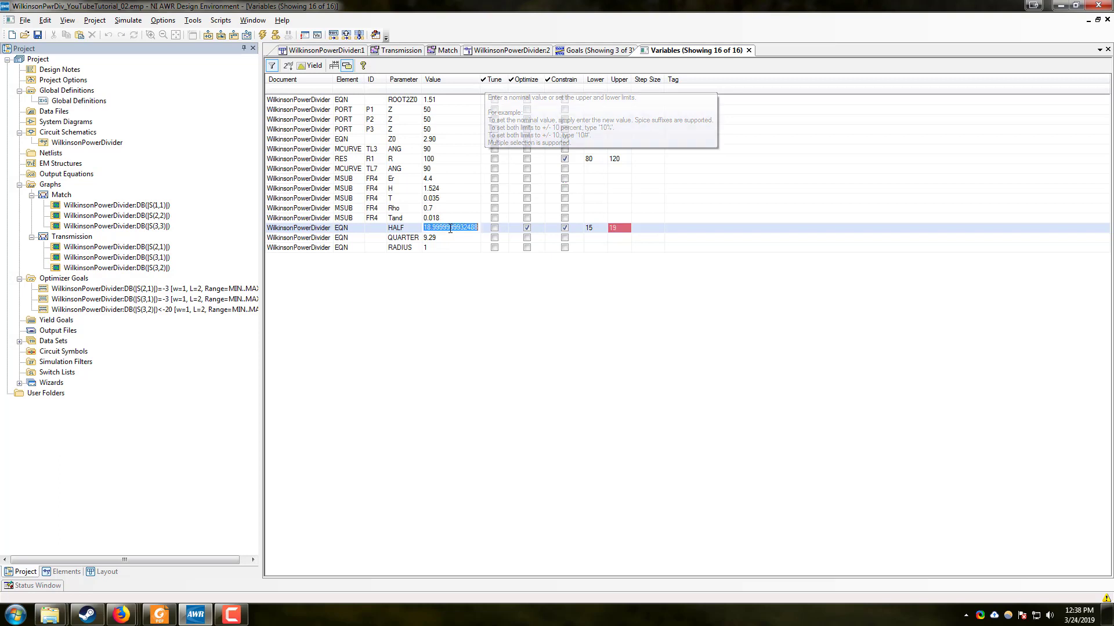
pyautogui.write('15')
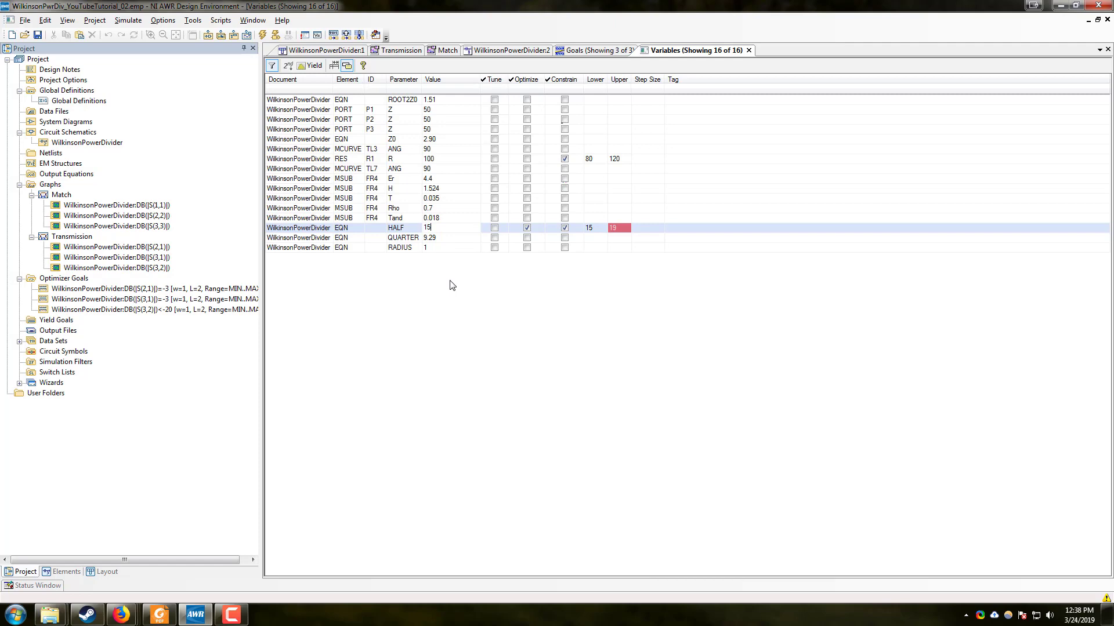
pyautogui.press('Return')
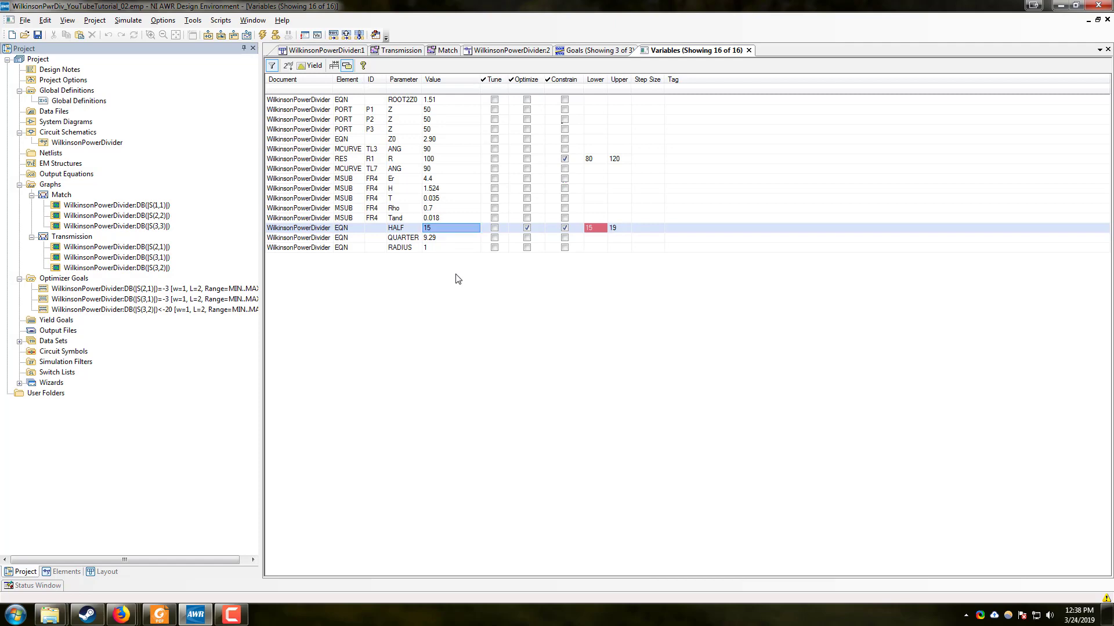
pyautogui.click(409, 51)
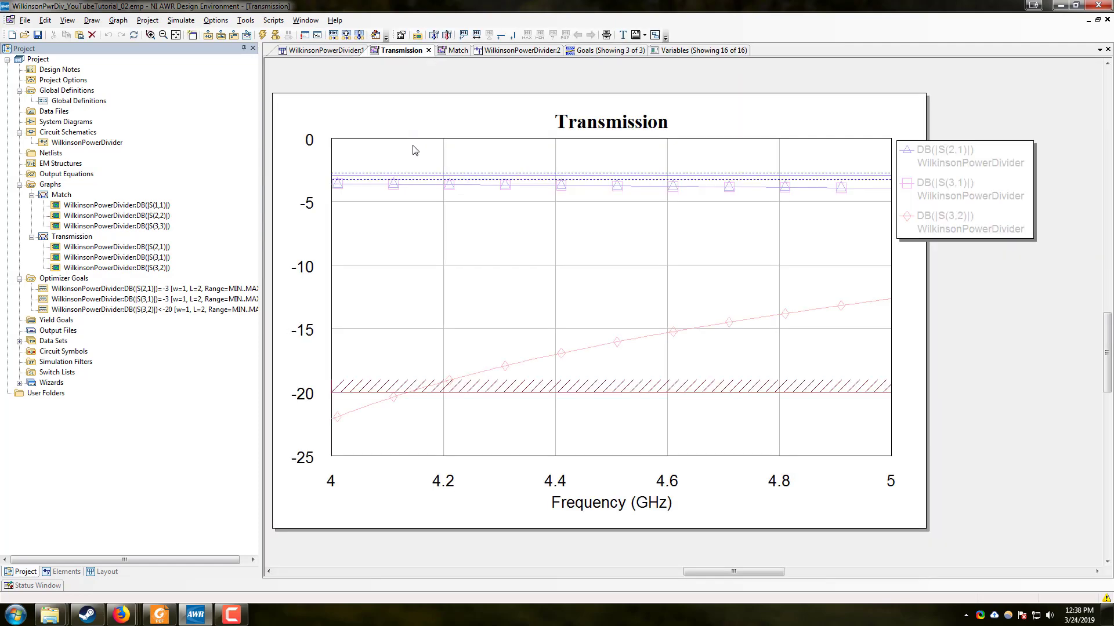
# Step: Simulate the power divider again and review the Transmission and Match graphs
pyautogui.click(262, 35)
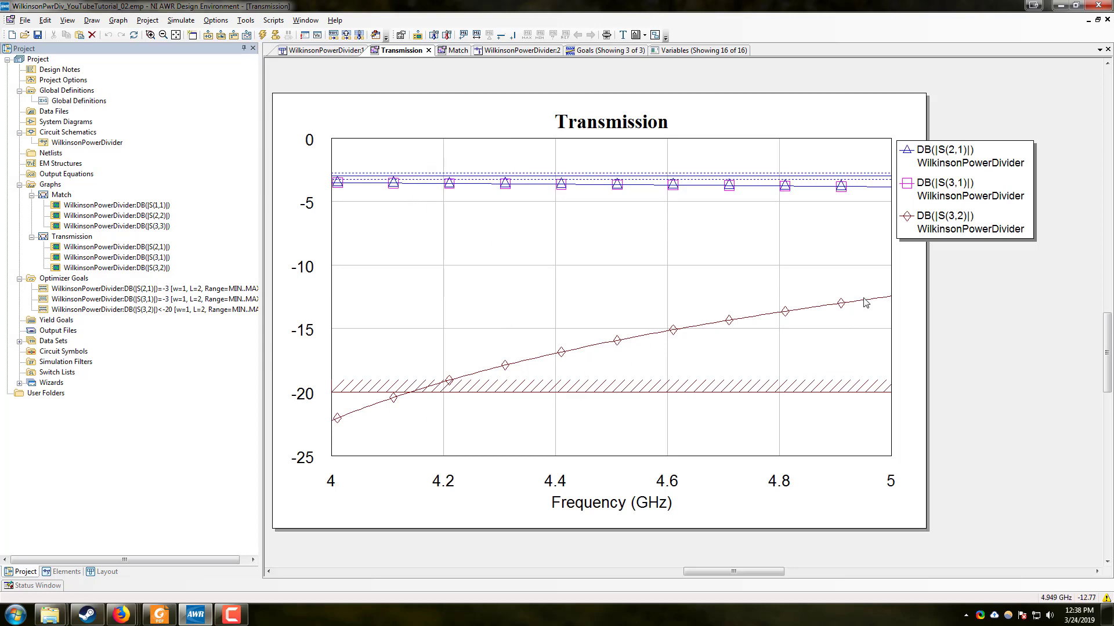
pyautogui.click(458, 51)
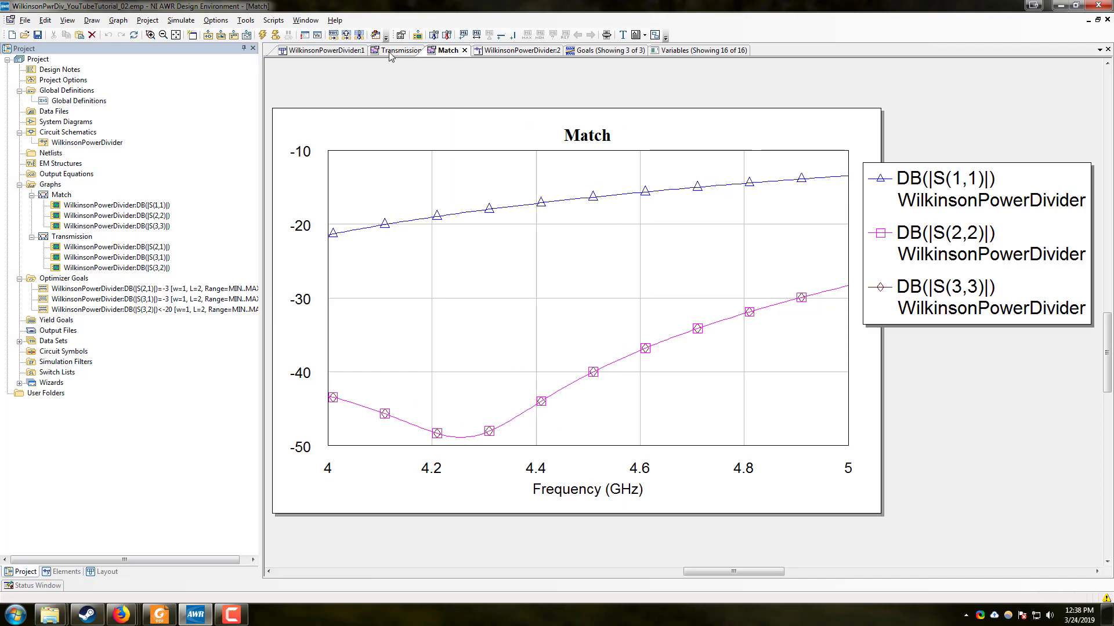
# Step: Snap all elements of the divider layout together to close the gap between the input line and the tee
pyautogui.click(344, 55)
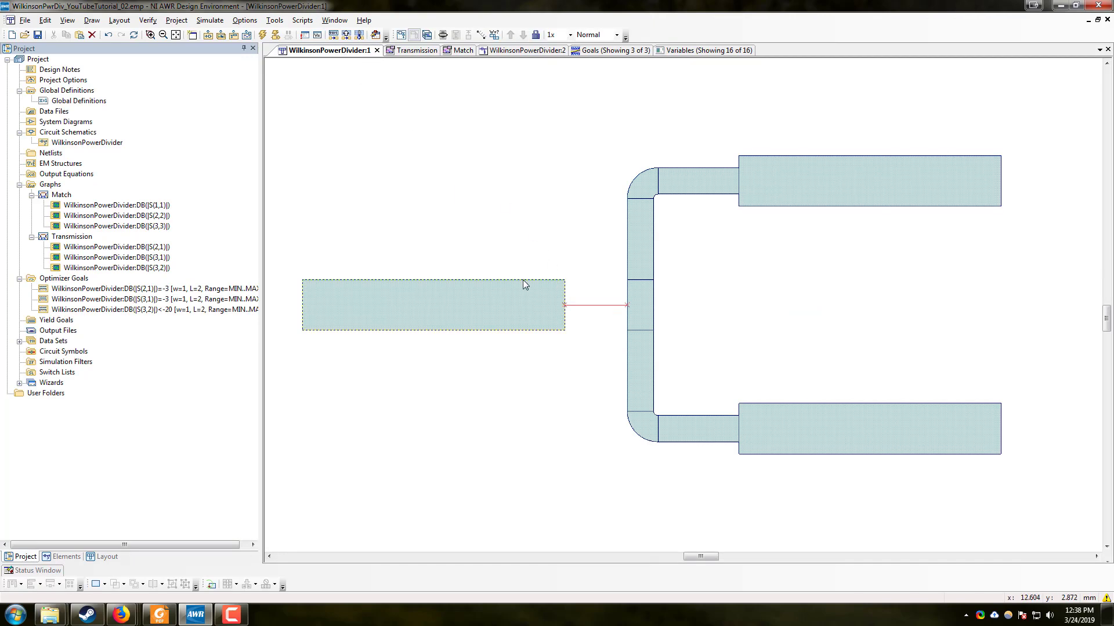
pyautogui.hotkey('ctrl', 'a')
pyautogui.click(456, 34)
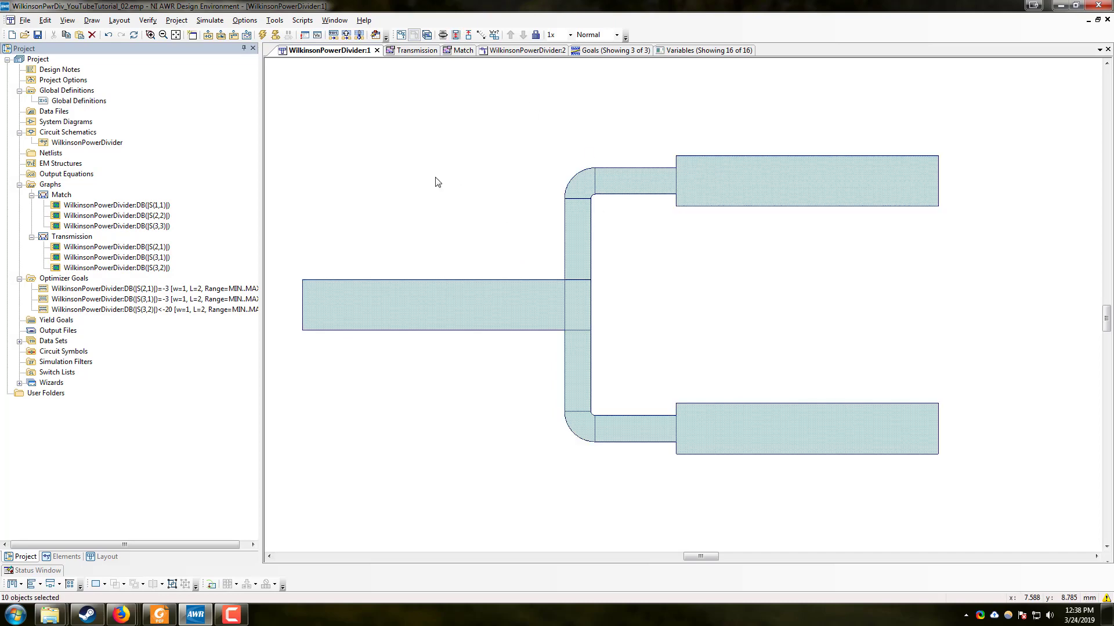
# Step: Check the Transmission graph and the layout, and exclude the HALF variable from optimization in the variables list
pyautogui.click(684, 52)
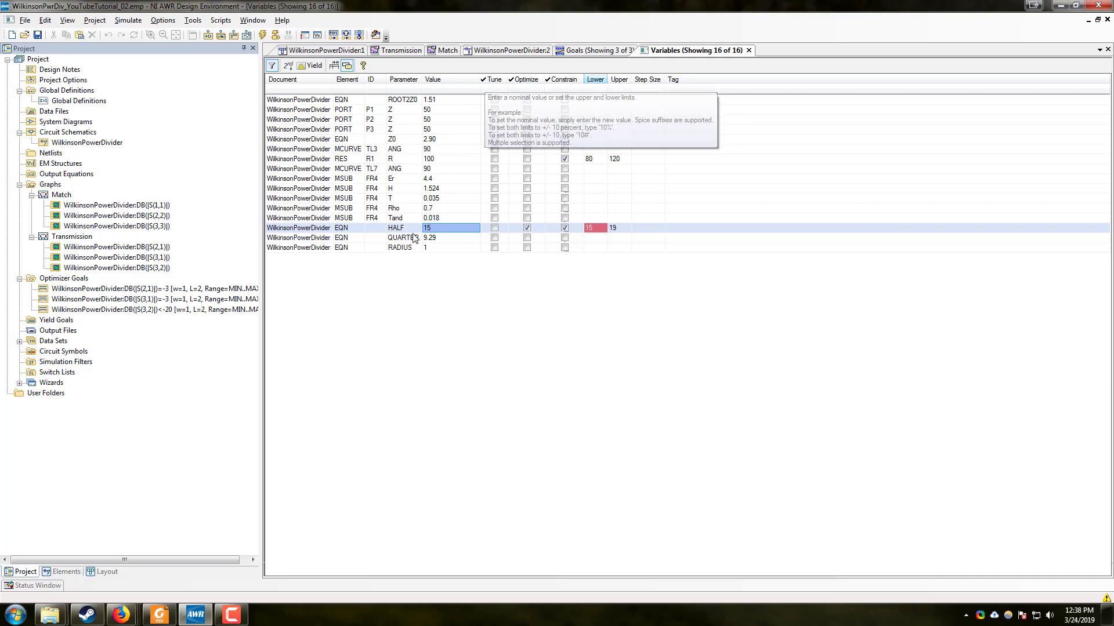
pyautogui.click(400, 51)
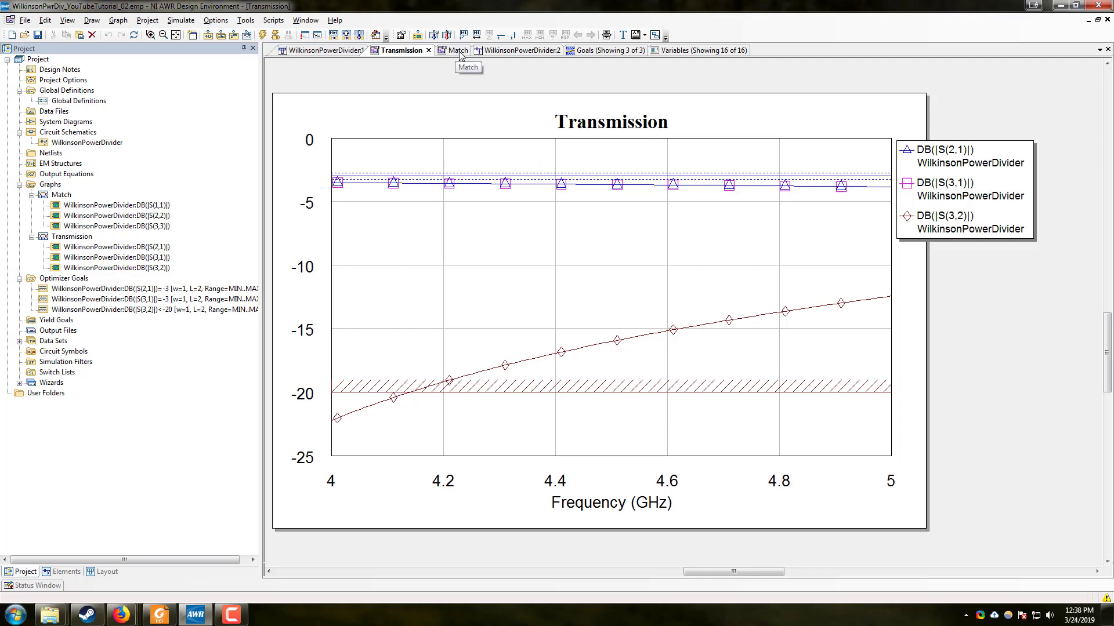
pyautogui.click(342, 51)
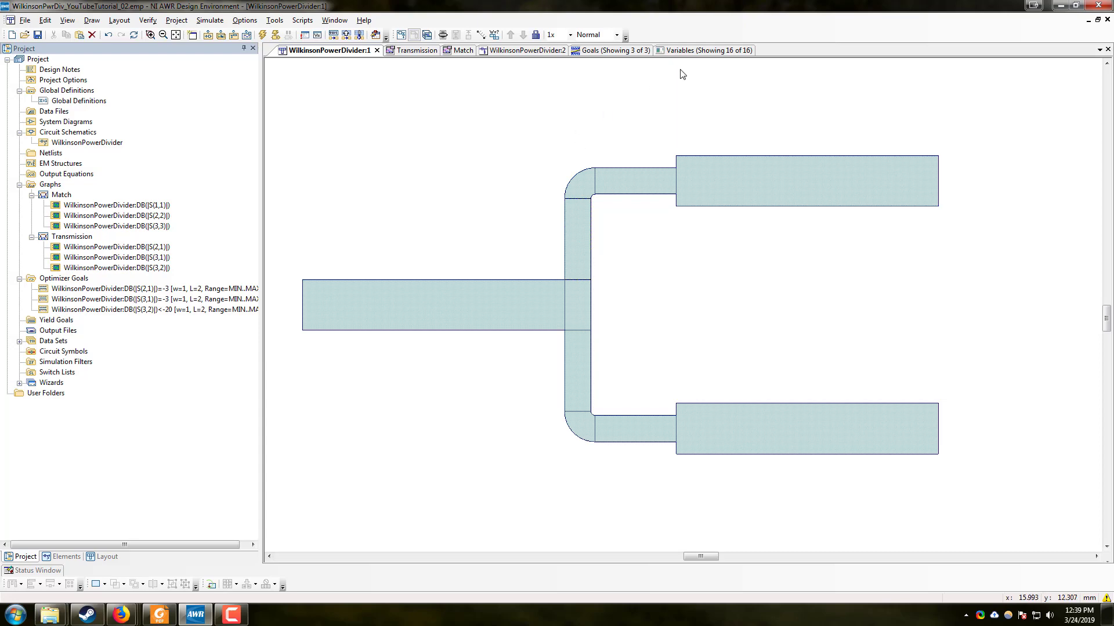
pyautogui.click(675, 51)
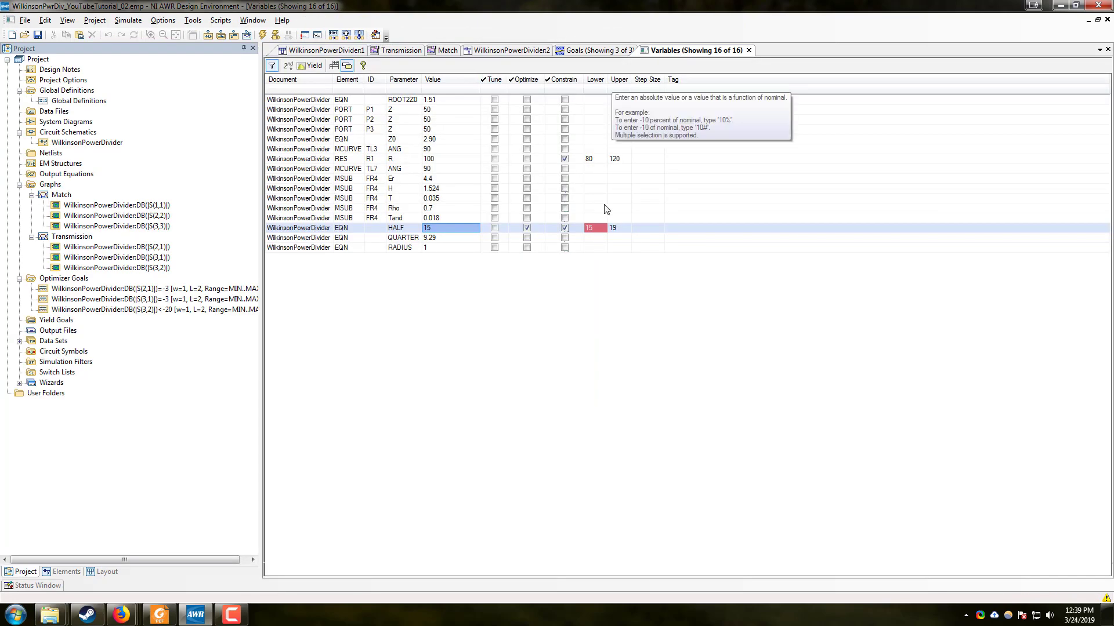
pyautogui.click(526, 228)
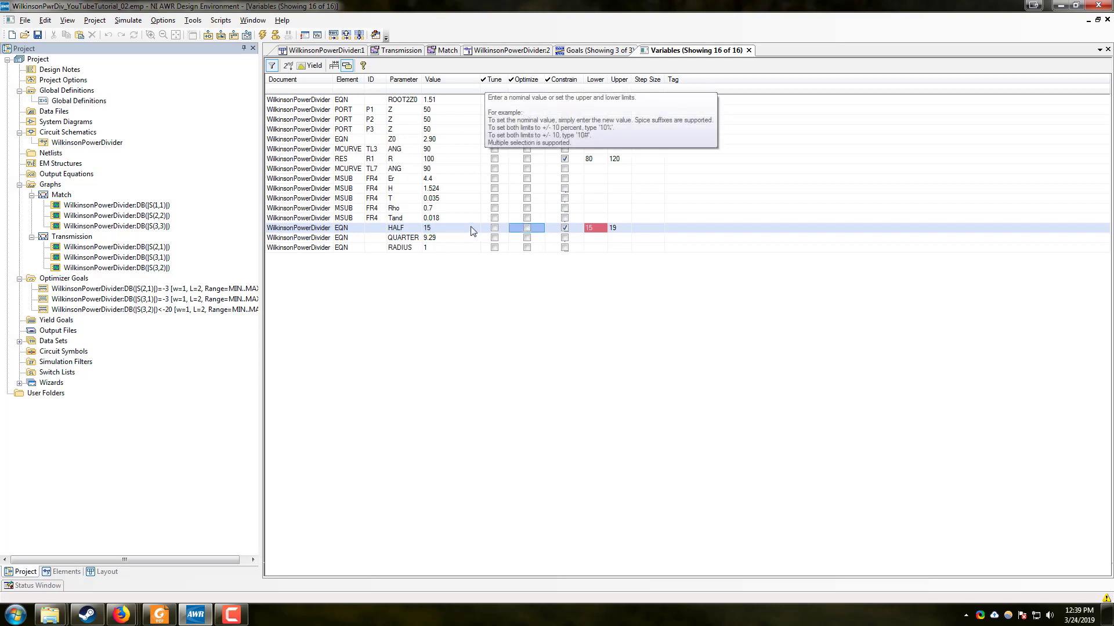
# Step: Enable optimization and constraints for the QUARTER variable, with a lower limit of 8.5 and an upper limit of 9.5
pyautogui.click(527, 238)
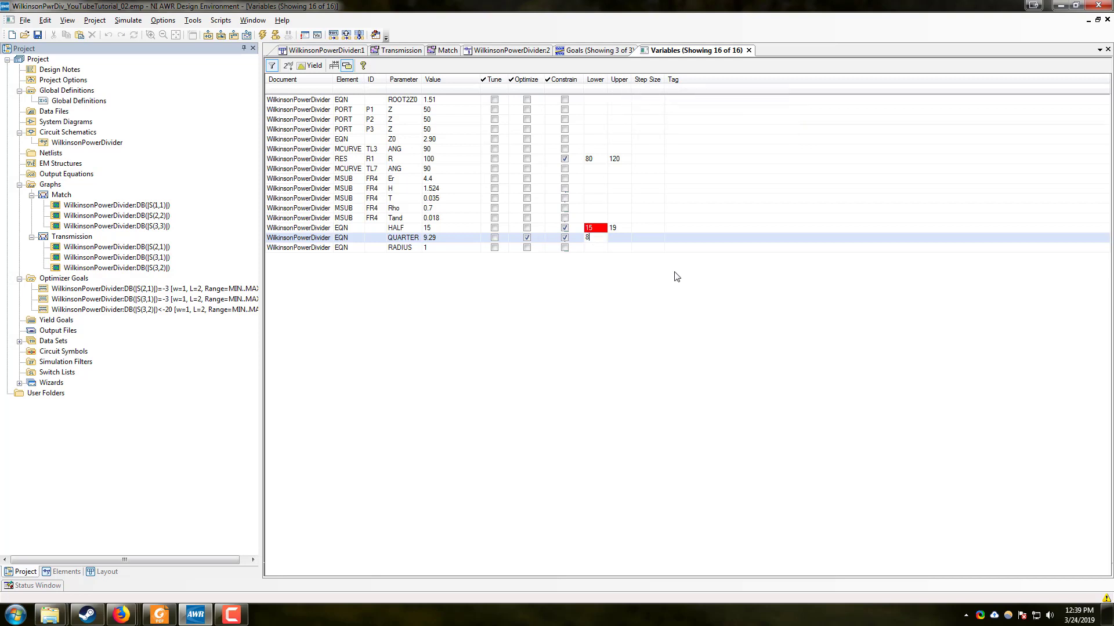
pyautogui.press('Return')
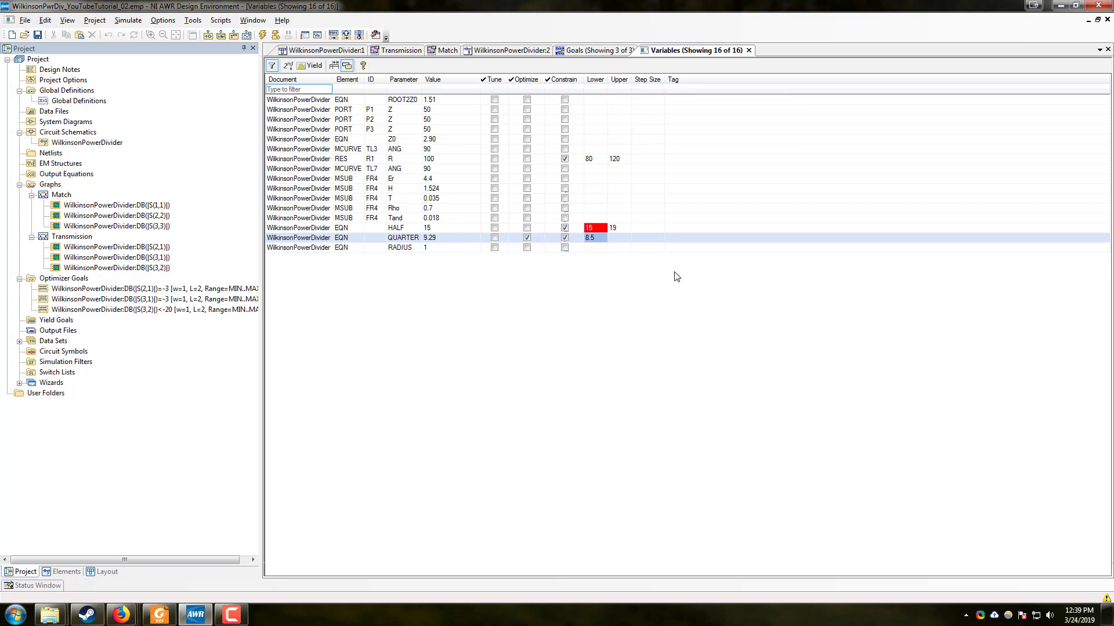
pyautogui.click(615, 238)
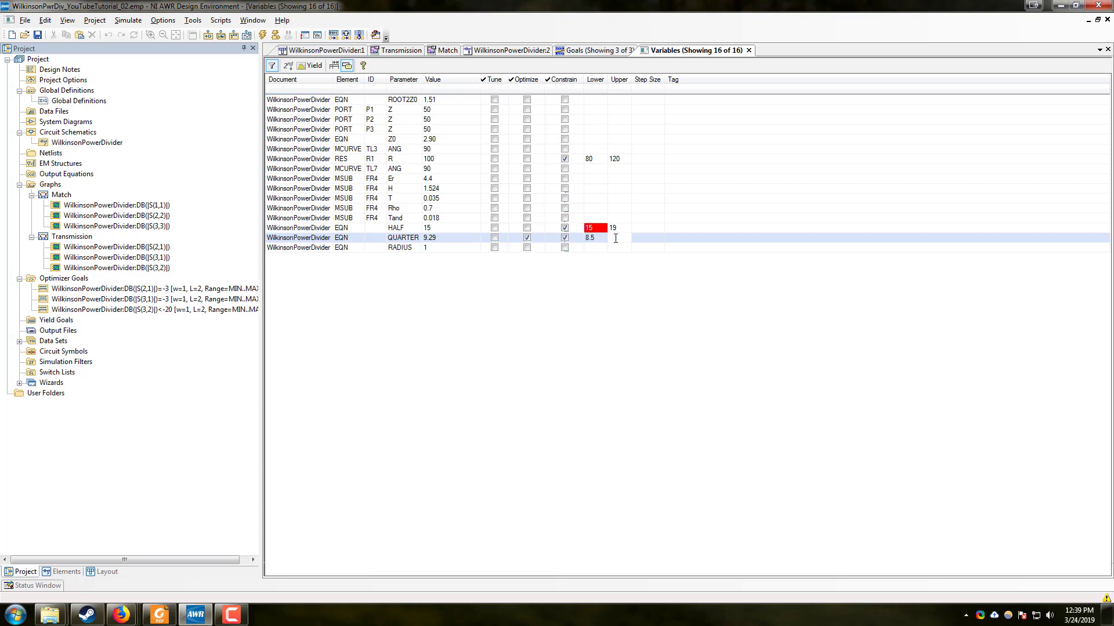
pyautogui.write('*')
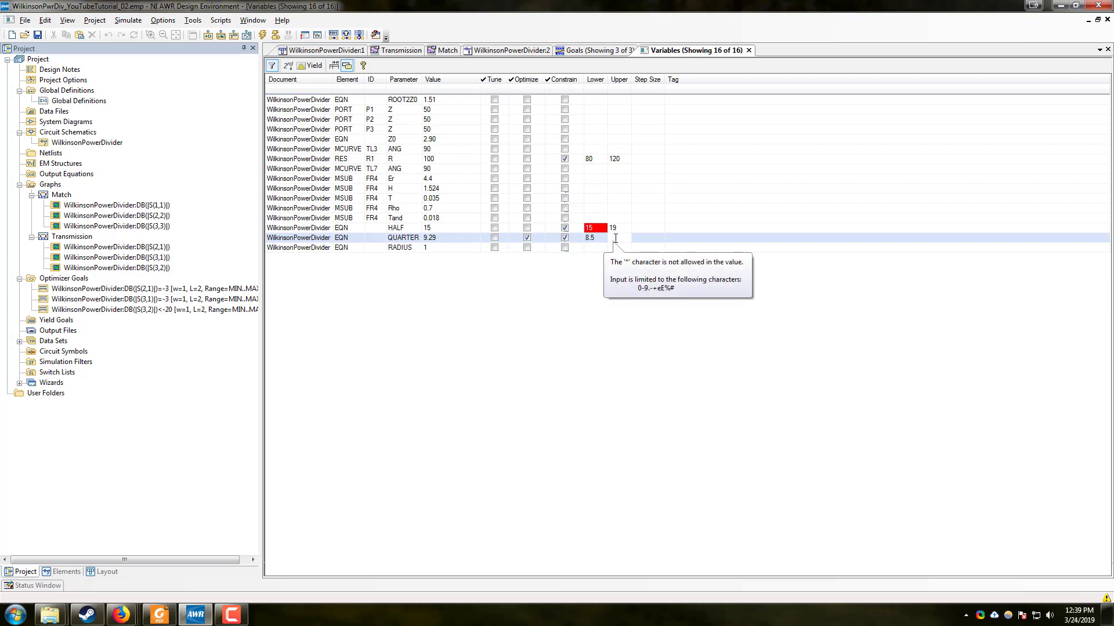
pyautogui.write('9.50')
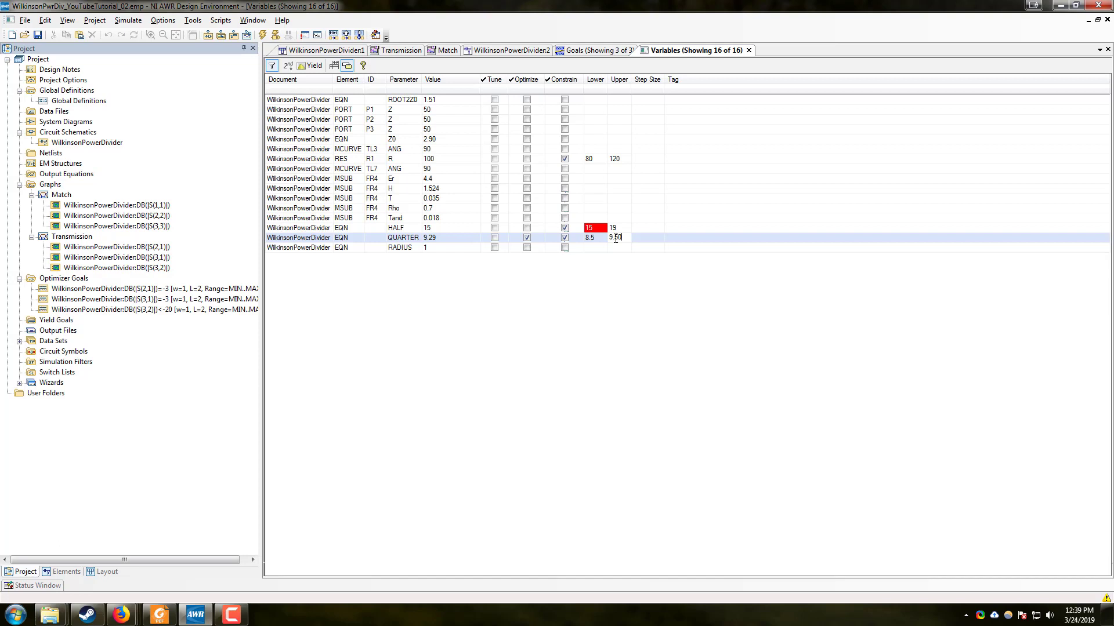
pyautogui.press('Return')
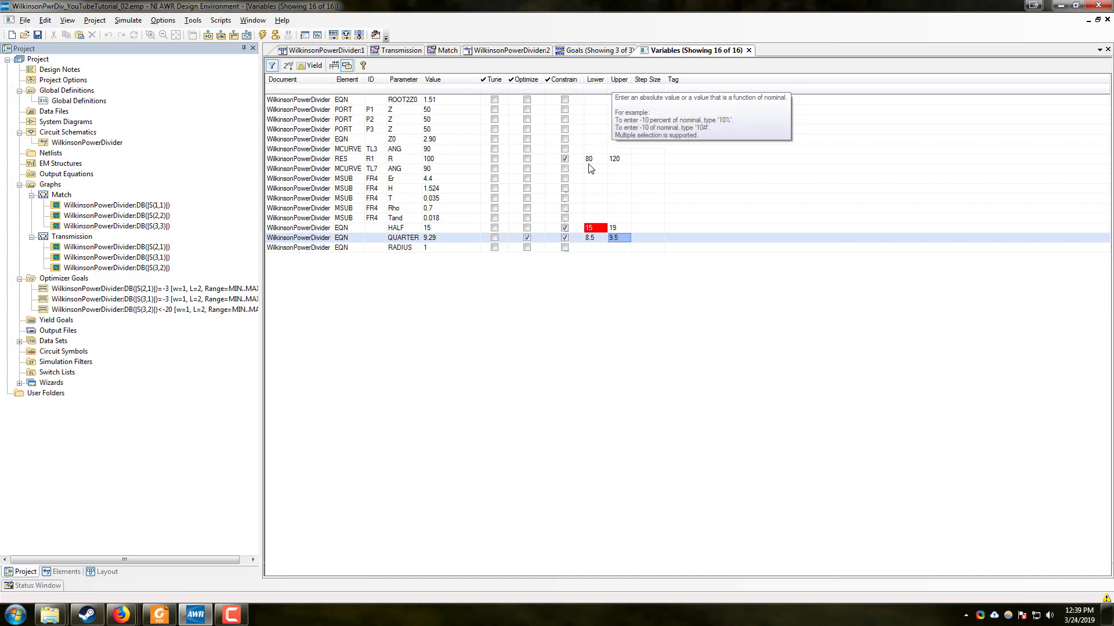
# Step: Run the Gradient Optimization on the three goals with QUARTER as the optimized variable and inspect the Transmission graph
pyautogui.click(592, 54)
pyautogui.click(283, 551)
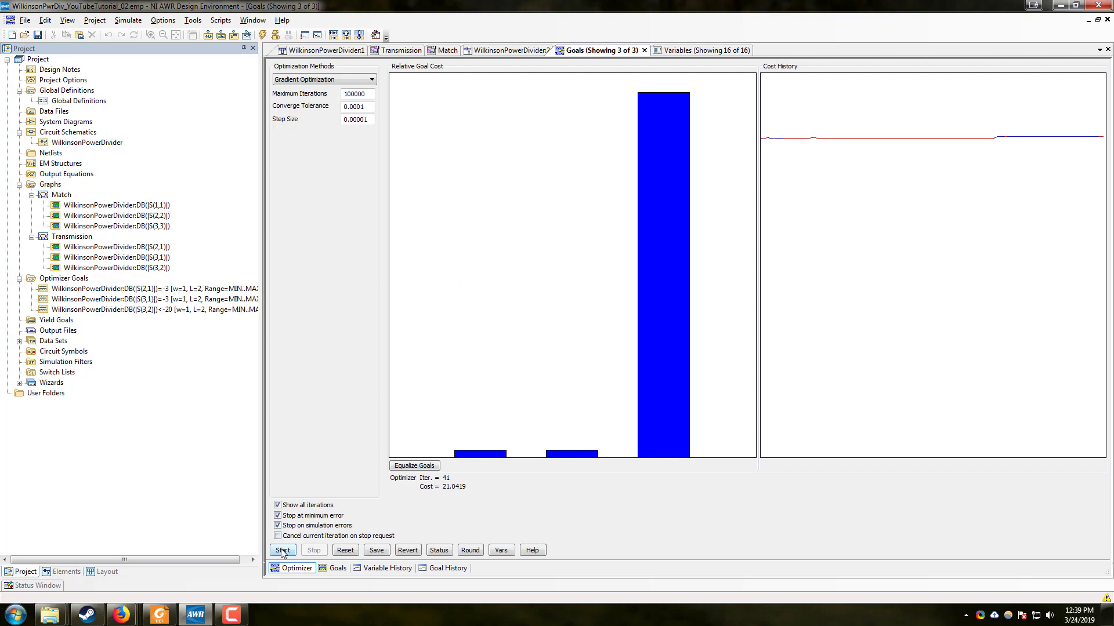
pyautogui.click(403, 51)
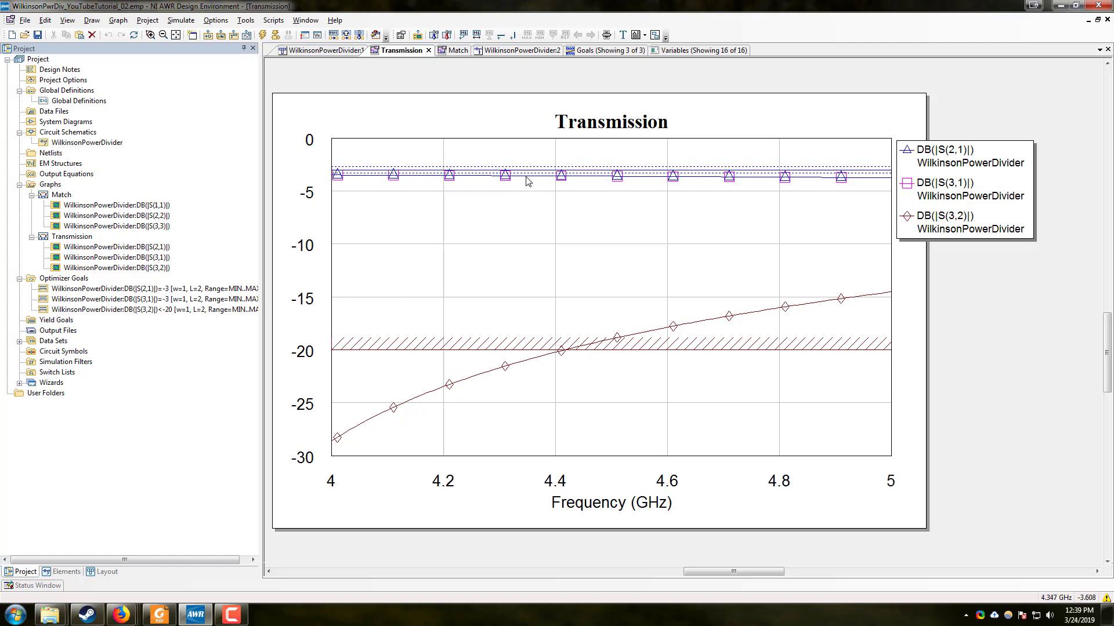
pyautogui.moveTo(527, 181)
# Step: Set the QUARTER variable's lower limit to 7.75 in the variables list
pyautogui.click(680, 51)
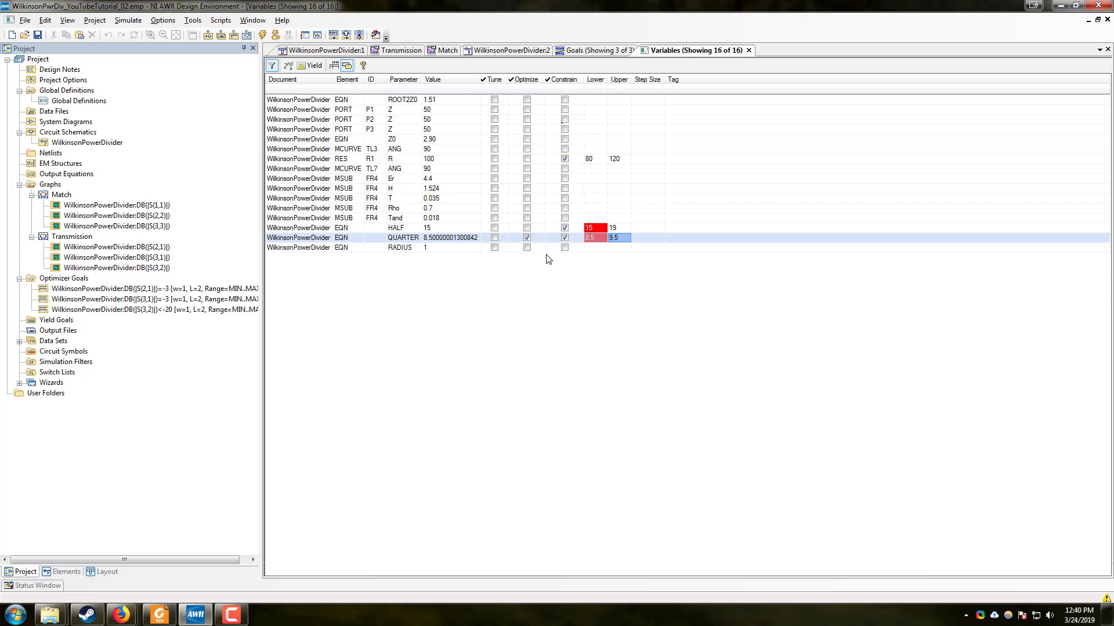
pyautogui.click(593, 239)
pyautogui.press('Return')
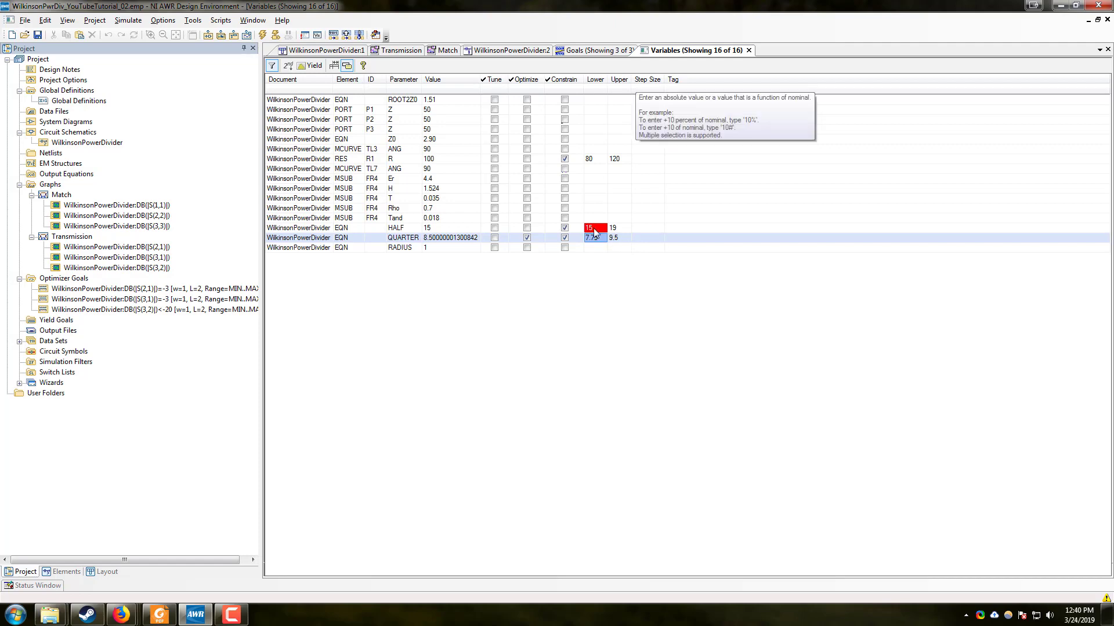
# Step: Rerun the Gradient Optimization with the widened QUARTER range and review the Transmission and Match graphs
pyautogui.click(580, 50)
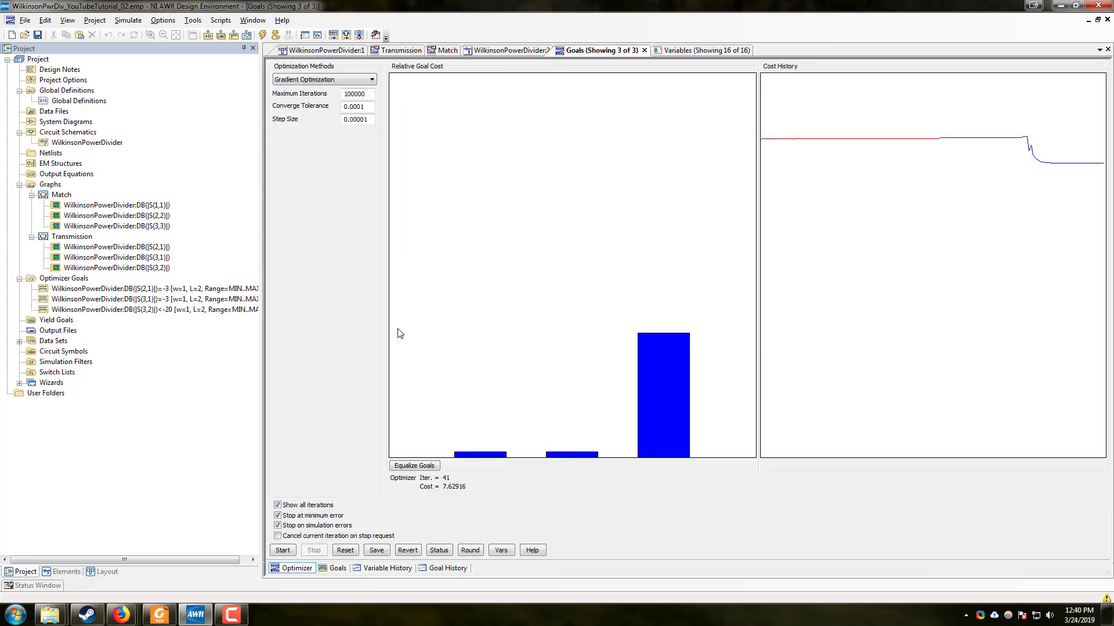
pyautogui.click(282, 550)
pyautogui.click(401, 50)
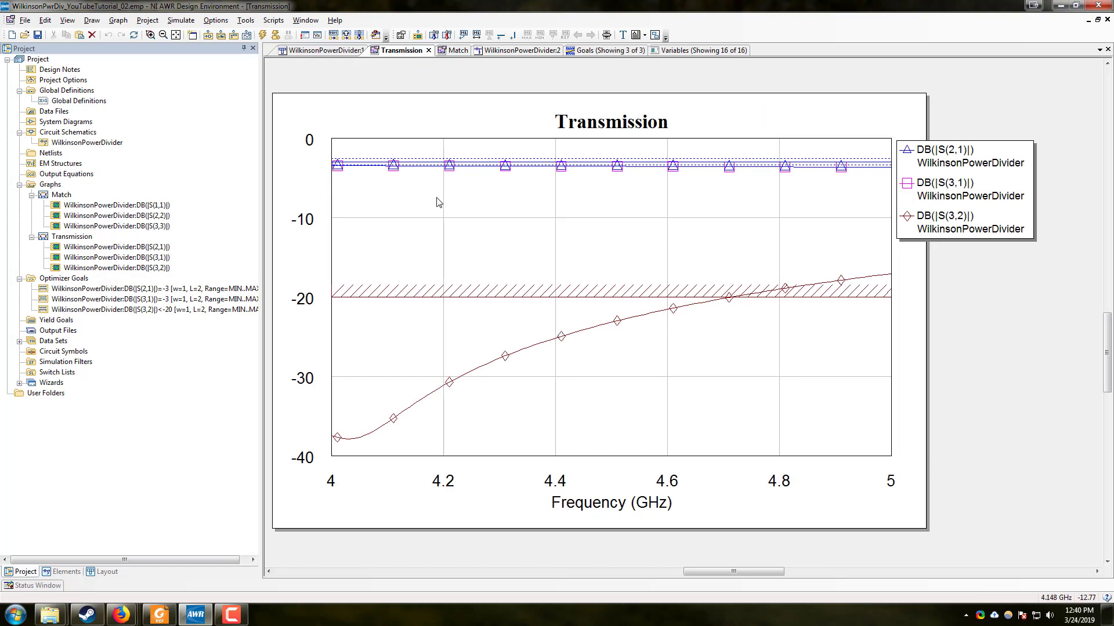
pyautogui.moveTo(445, 168); pyautogui.dragTo(516, 173)
pyautogui.click(457, 54)
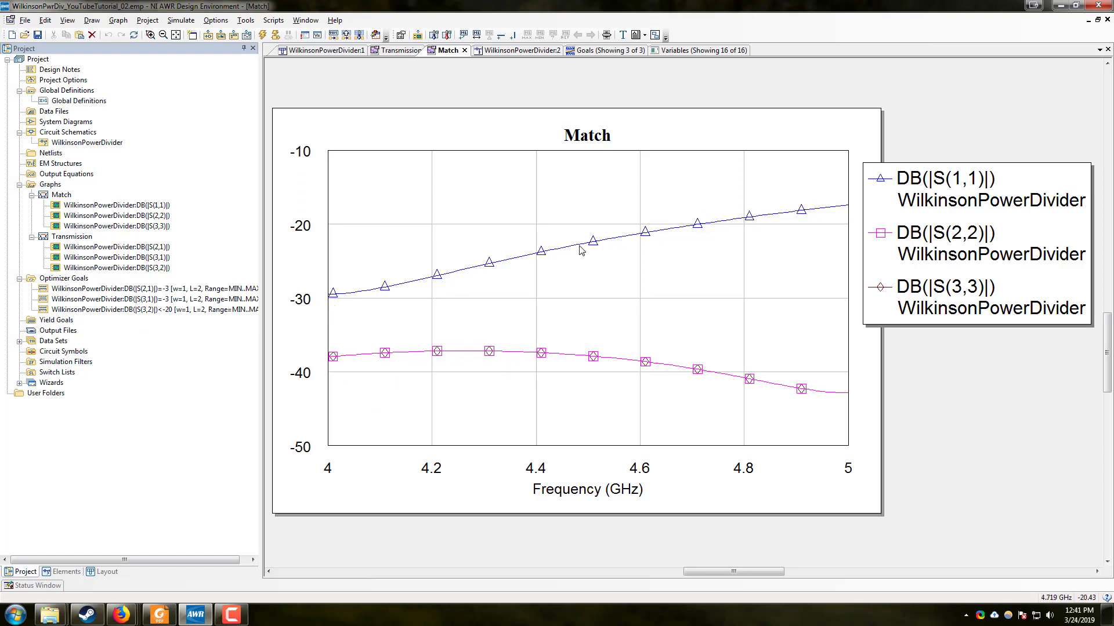
pyautogui.click(393, 54)
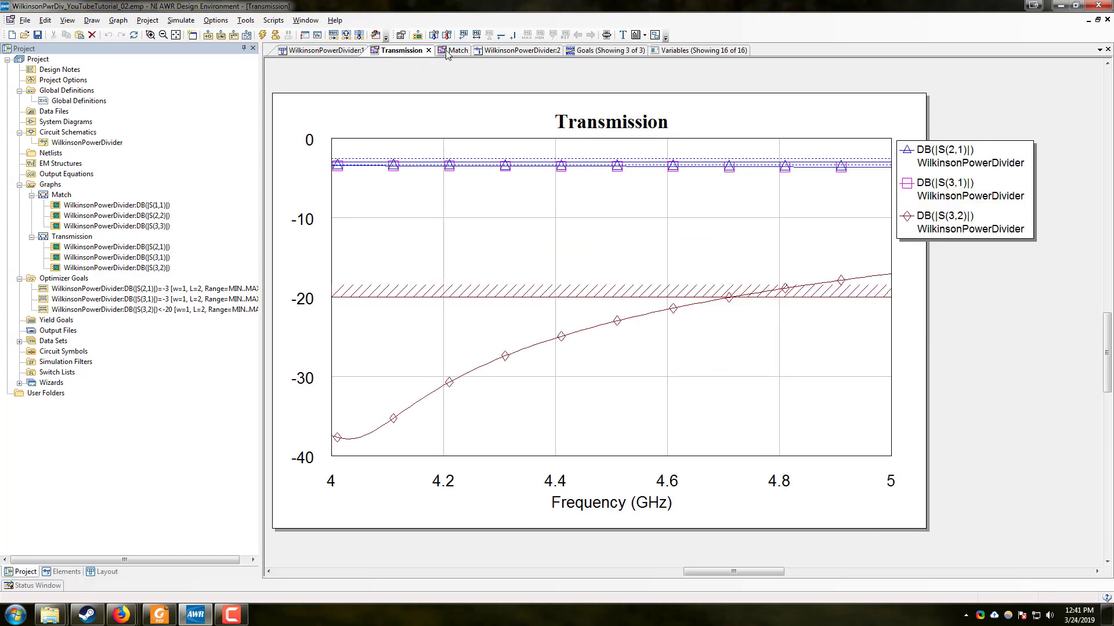
# Step: Check QUARTER in the schematic and variables list, and snap all layout elements together to close the gaps around the bends and output lines
pyautogui.click(515, 52)
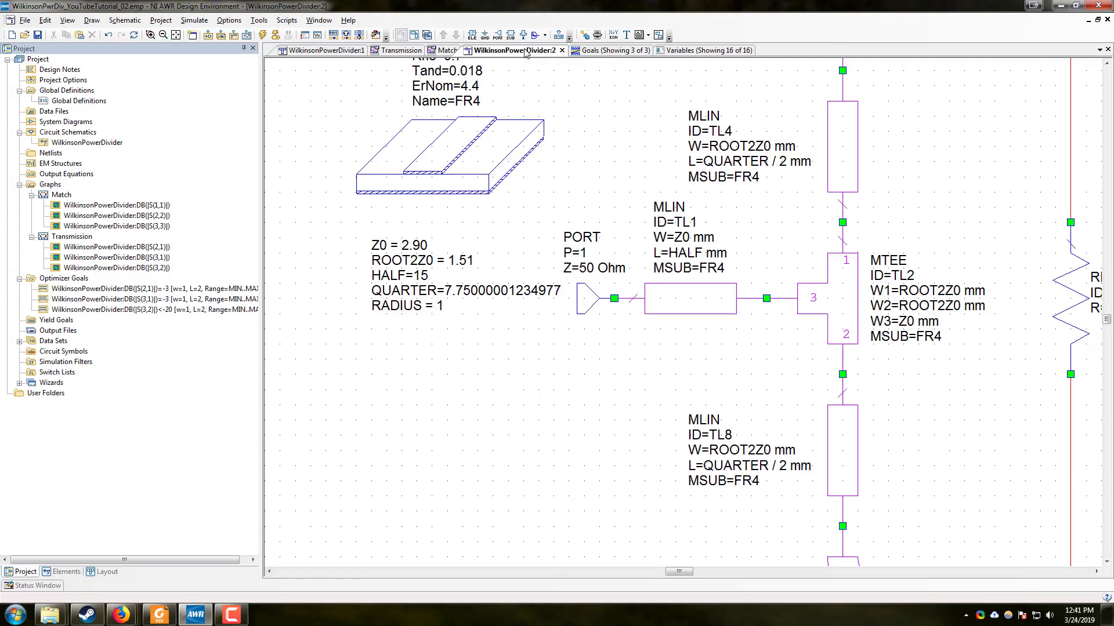
pyautogui.click(689, 52)
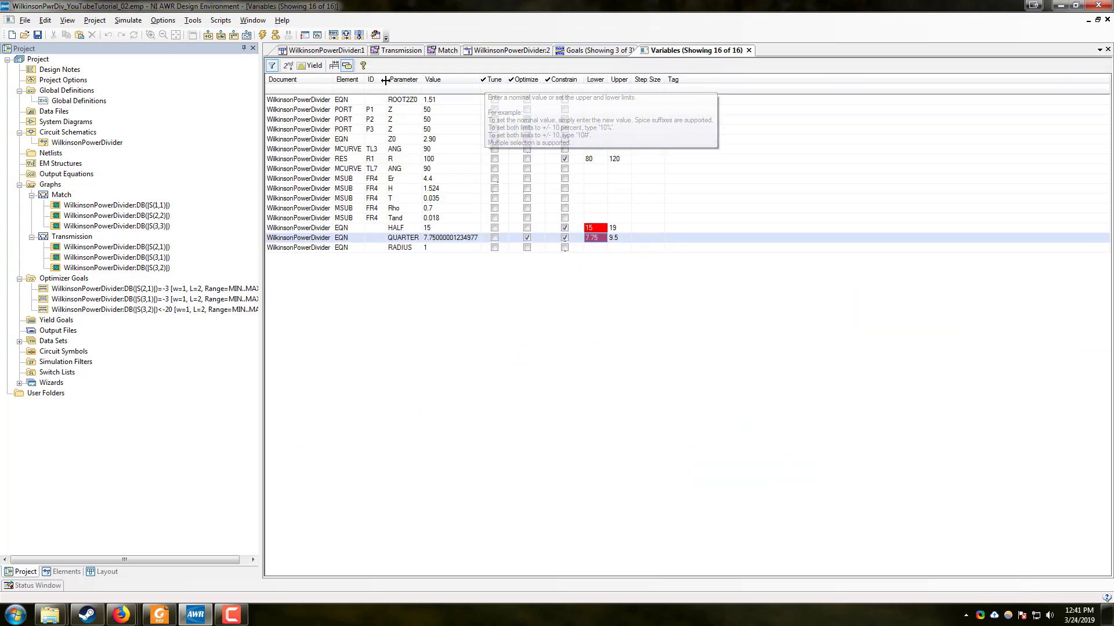
pyautogui.click(398, 51)
pyautogui.click(351, 51)
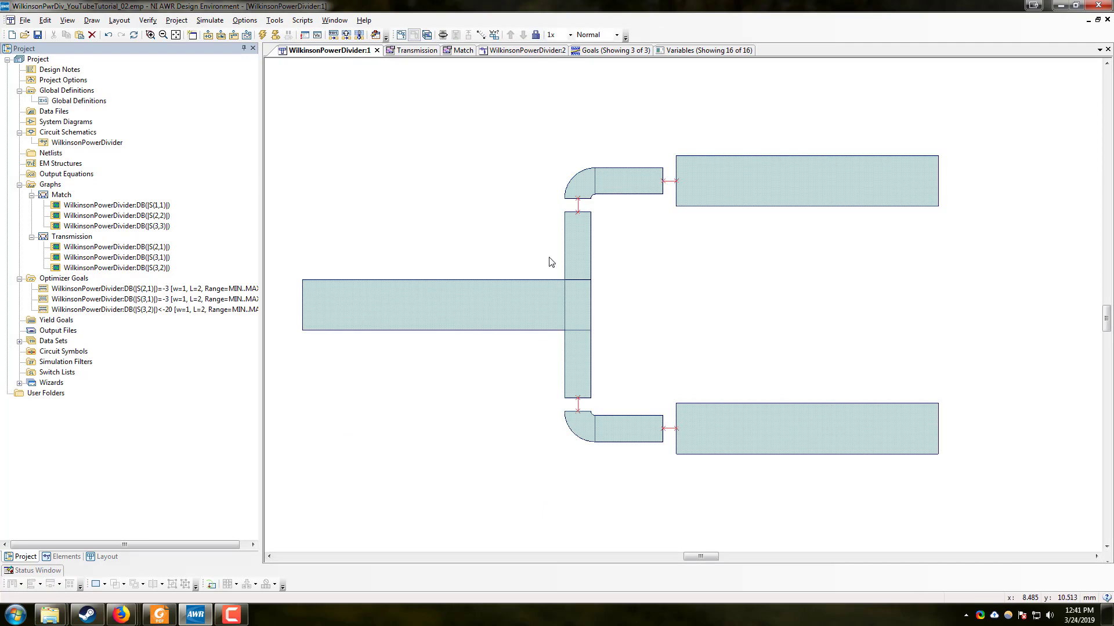
pyautogui.hotkey('ctrl', 'a')
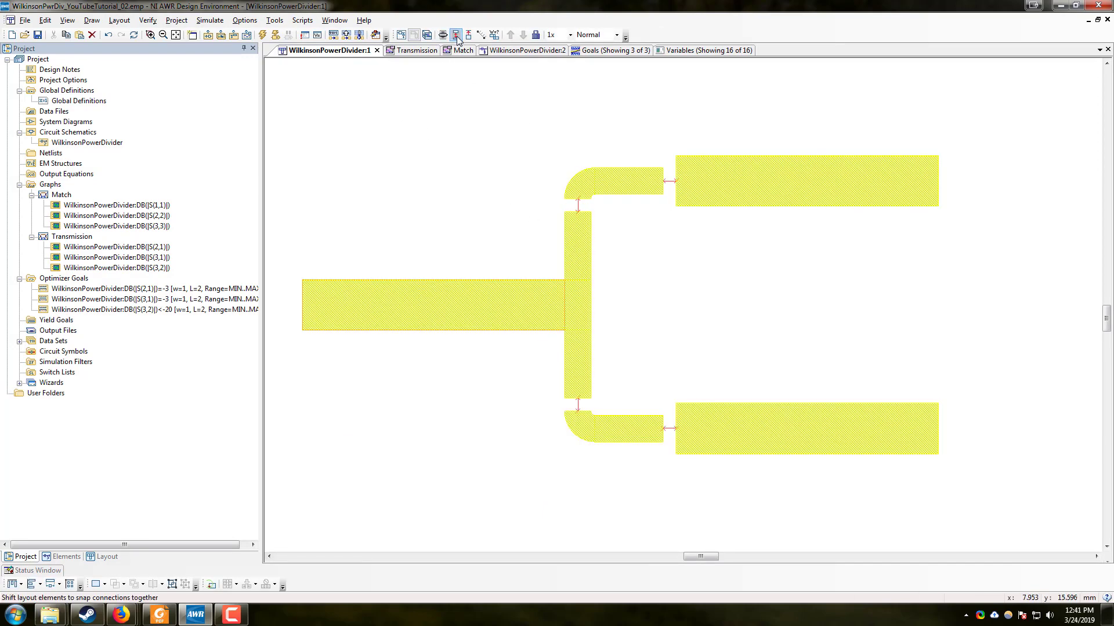
pyautogui.hotkey('ctrl', 't')
pyautogui.click(529, 177)
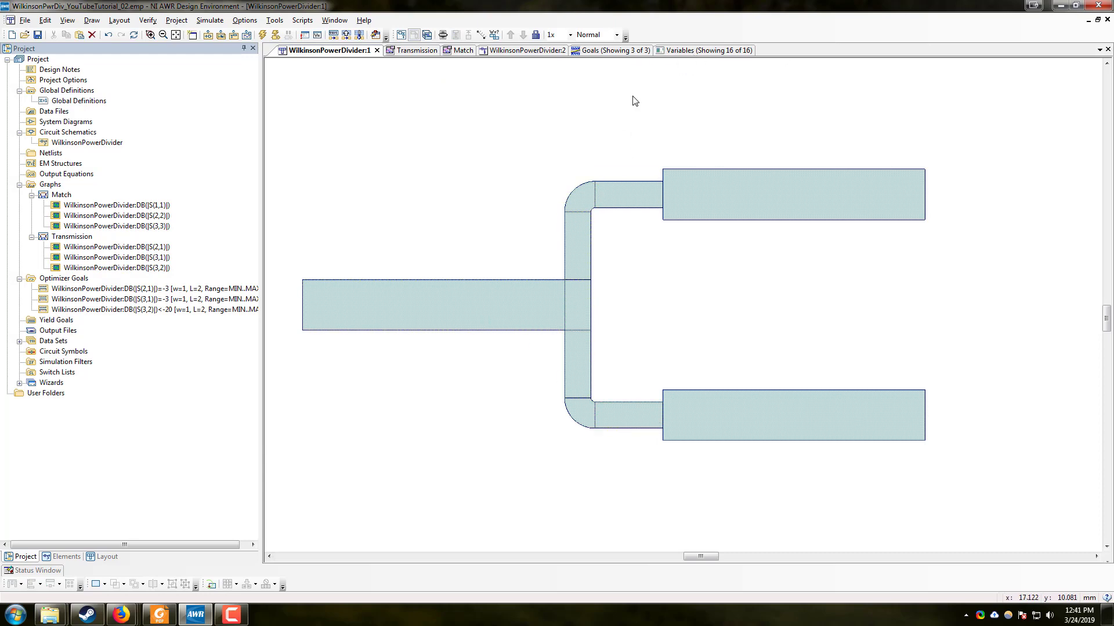
# Step: Review the variable limits and the Transmission and Match graphs, and go back to the divider layout
pyautogui.click(688, 54)
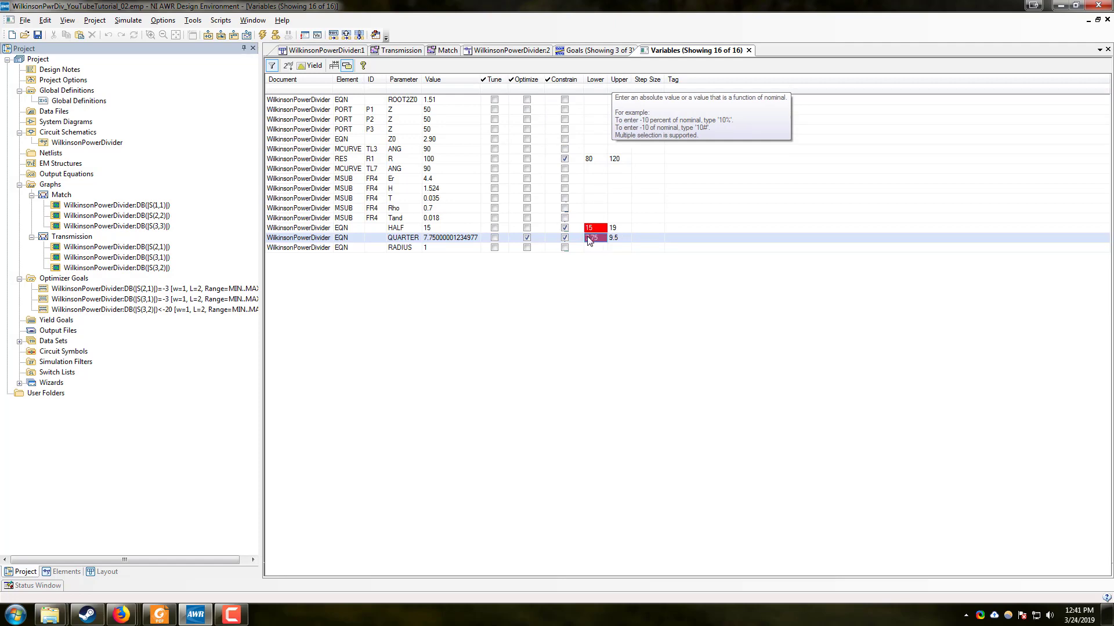
pyautogui.click(408, 51)
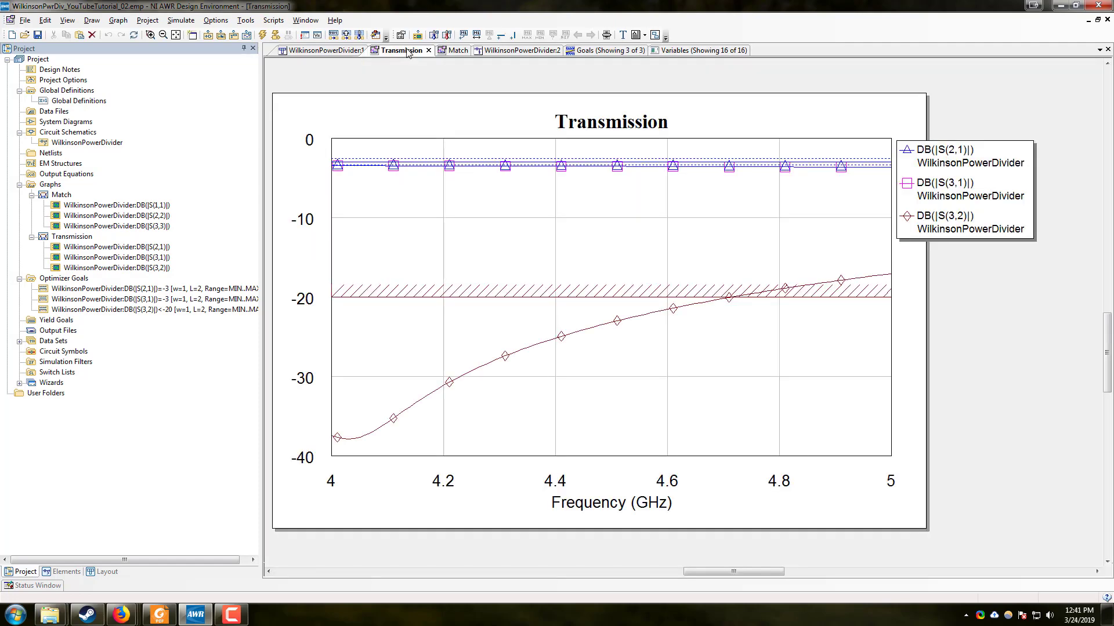
pyautogui.click(479, 51)
pyautogui.click(446, 51)
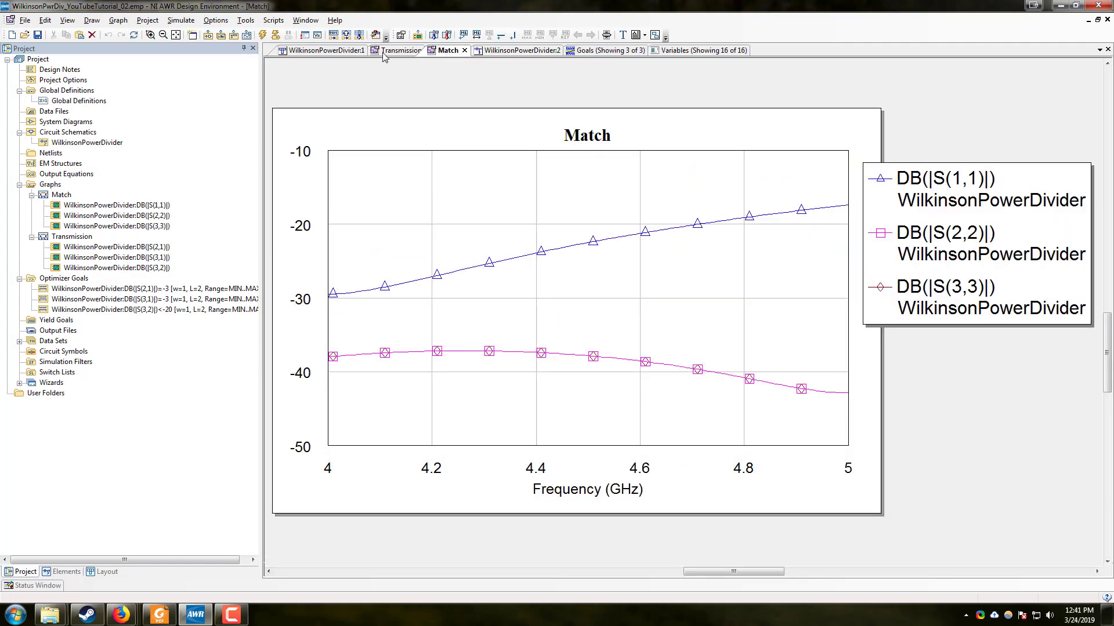
pyautogui.click(328, 53)
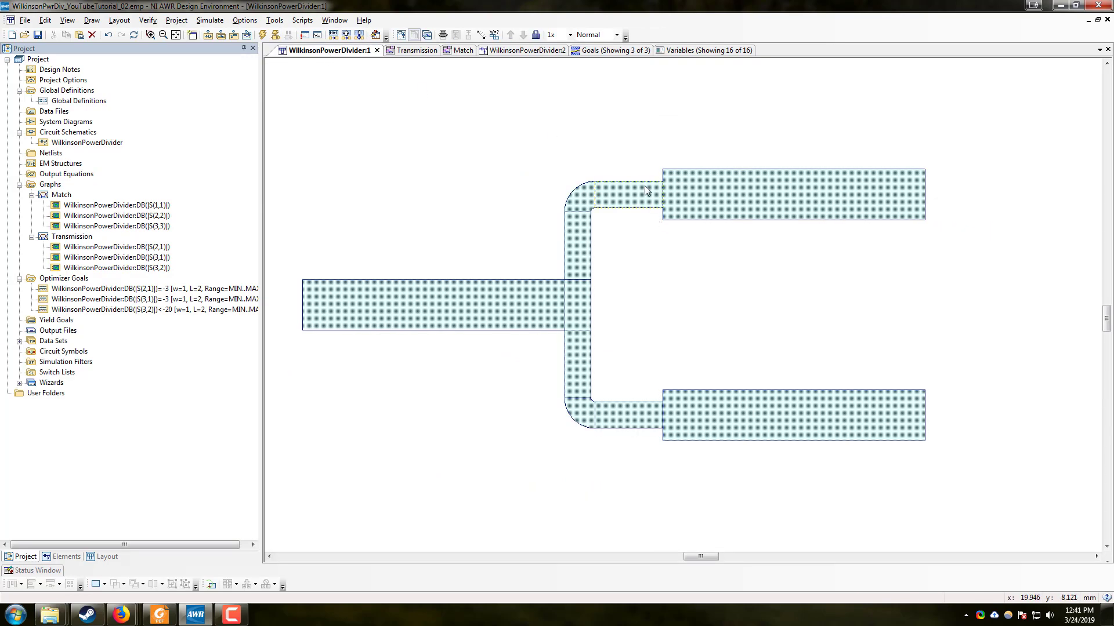
pyautogui.moveTo(618, 143); pyautogui.dragTo(718, 253)
pyautogui.click(711, 207)
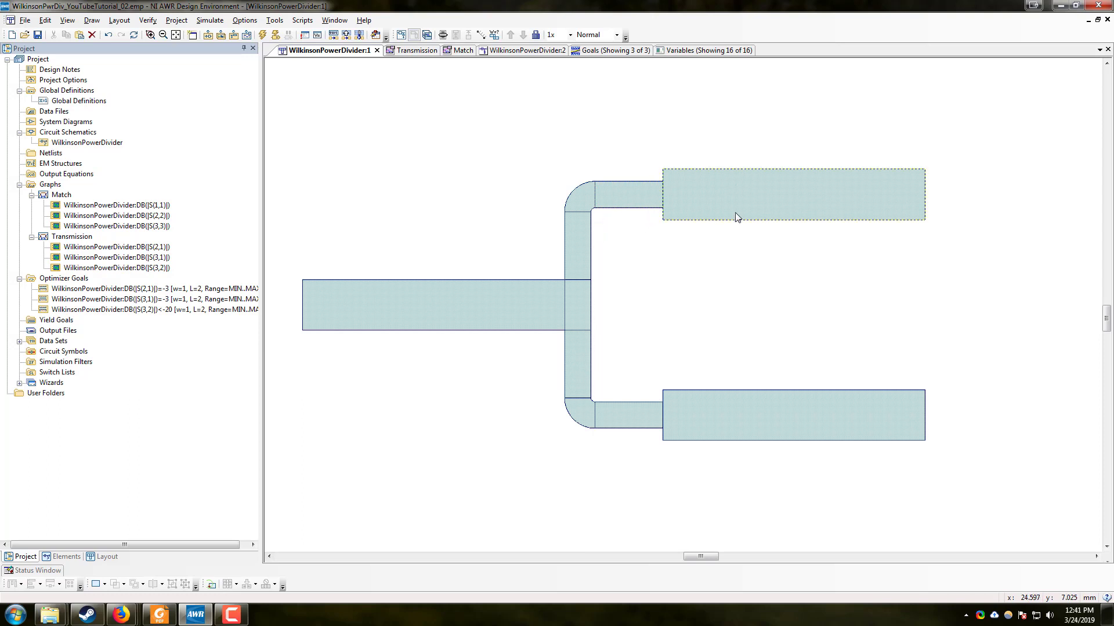
pyautogui.click(659, 191)
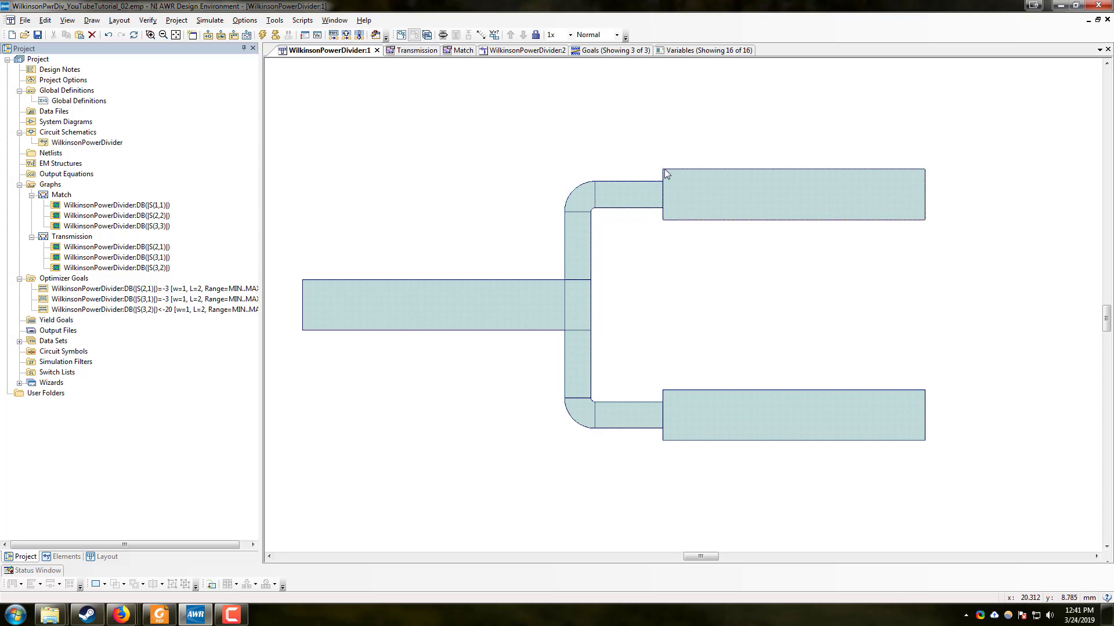
pyautogui.click(662, 177)
pyautogui.click(656, 184)
pyautogui.click(674, 179)
pyautogui.click(662, 164)
pyautogui.click(670, 178)
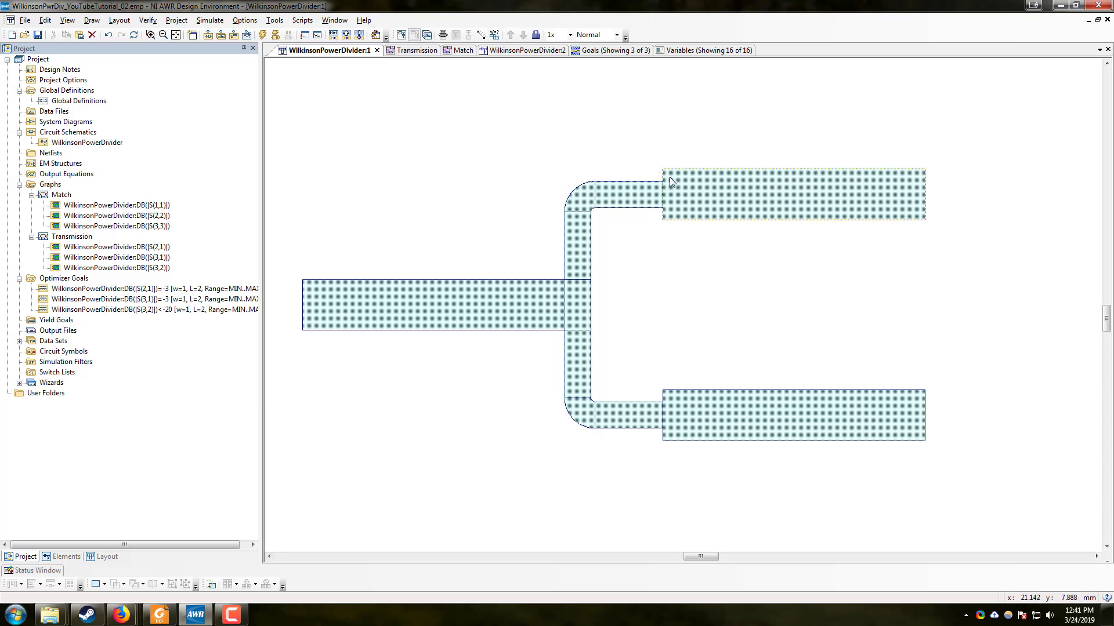
# Step: Examine the abrupt width change where the divider's upper arm meets its output line in the layout
pyautogui.click(665, 166)
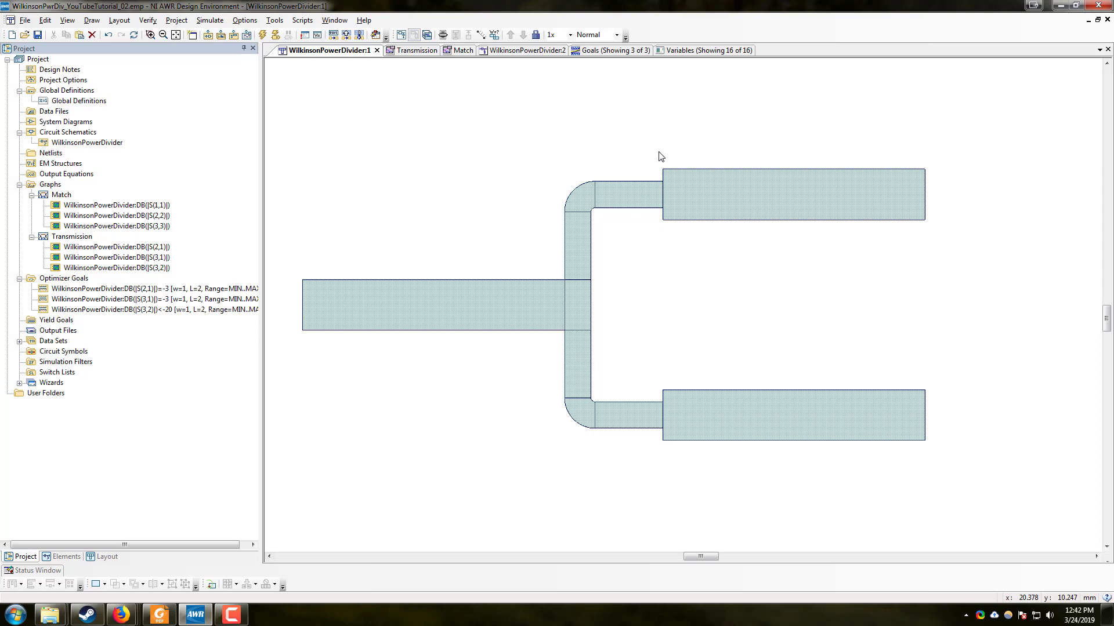
pyautogui.moveTo(630, 138); pyautogui.dragTo(693, 253)
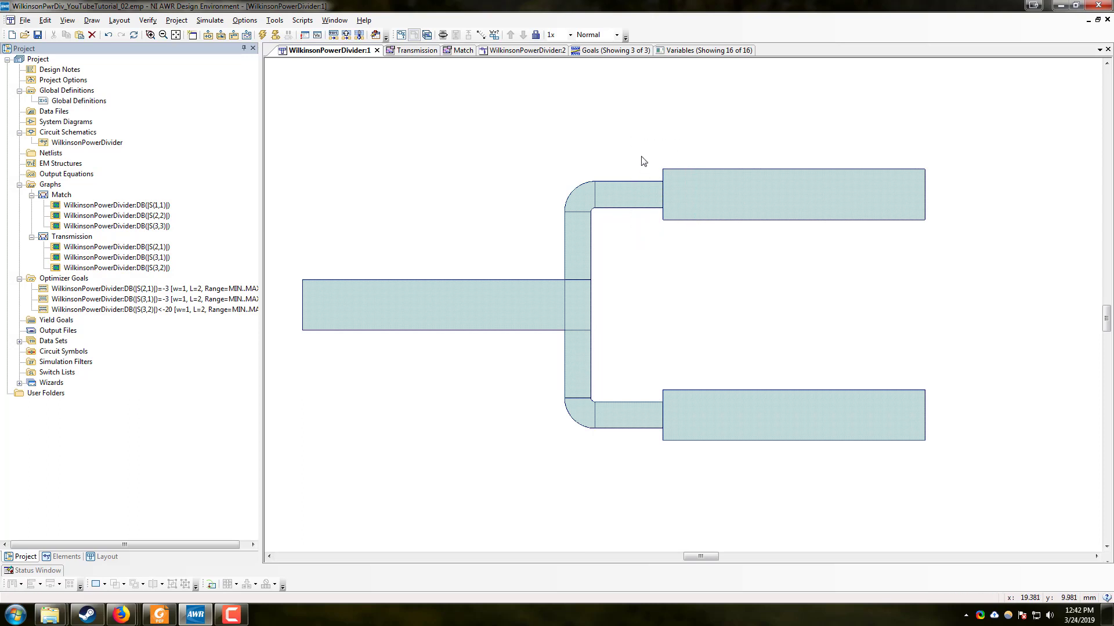
pyautogui.click(677, 213)
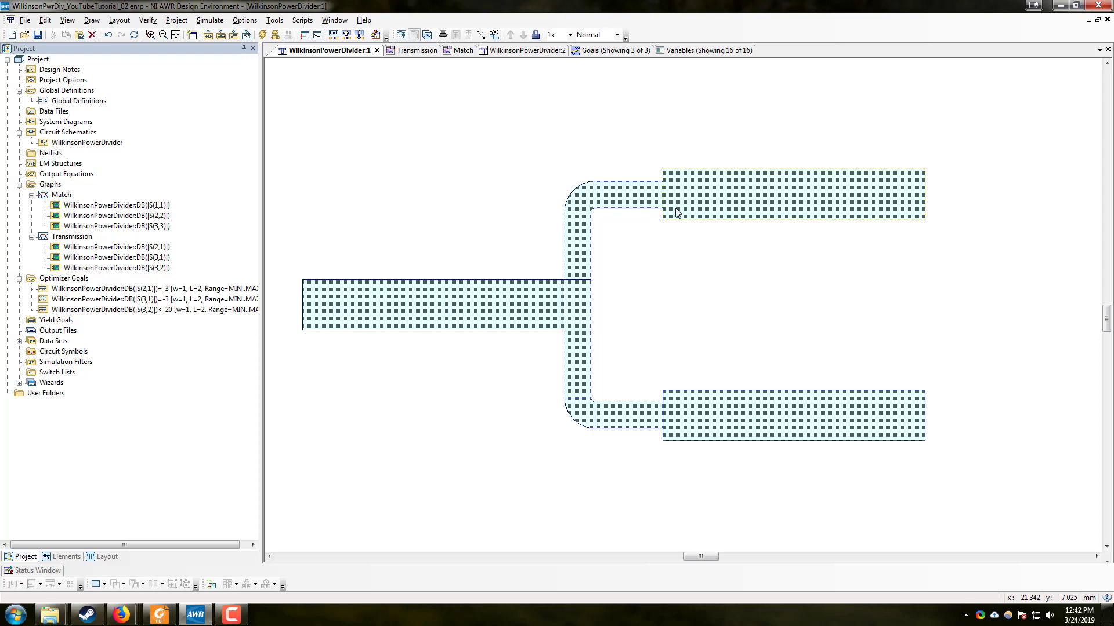
pyautogui.click(547, 131)
pyautogui.click(670, 177)
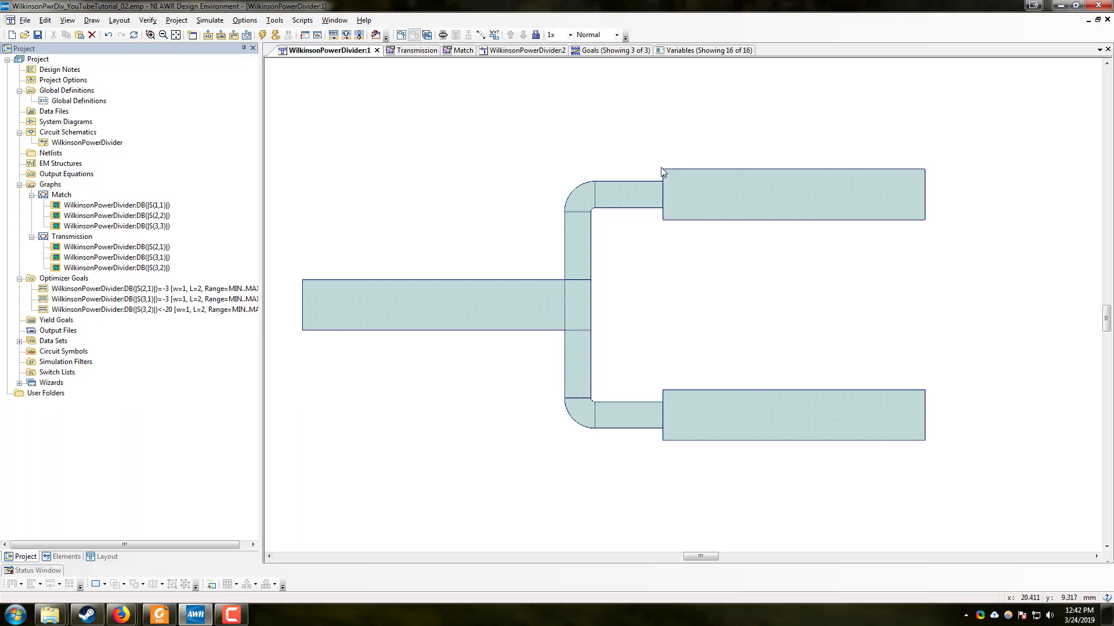
pyautogui.moveTo(639, 153); pyautogui.dragTo(686, 244)
# Step: List the microstrip line elements in the element library to find the MTAPER$ intelligent tapered line
pyautogui.click(62, 557)
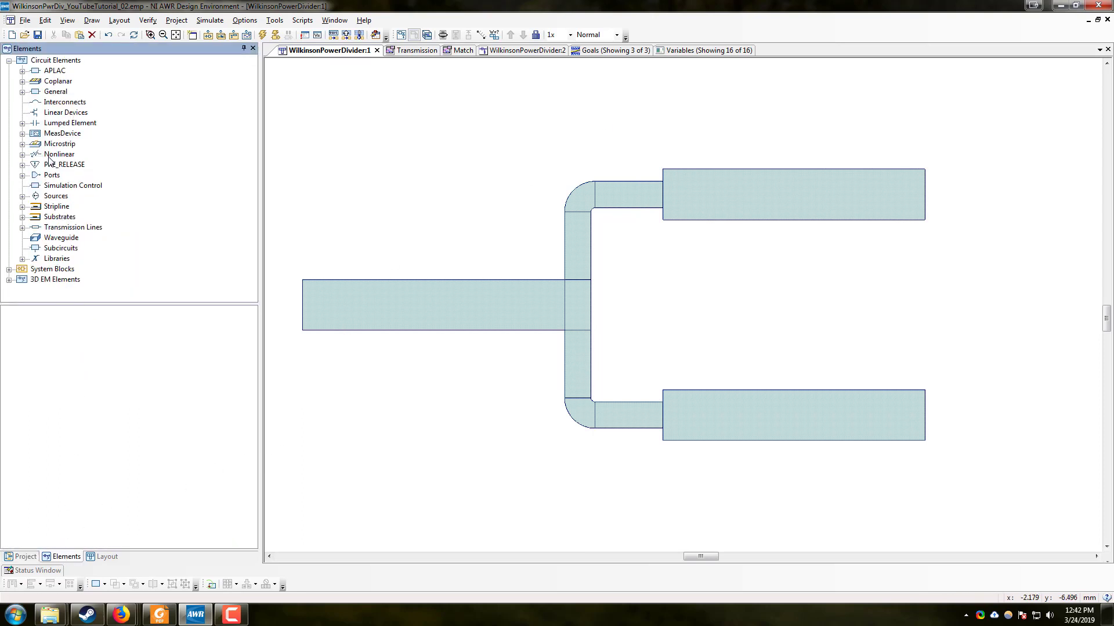
pyautogui.click(23, 144)
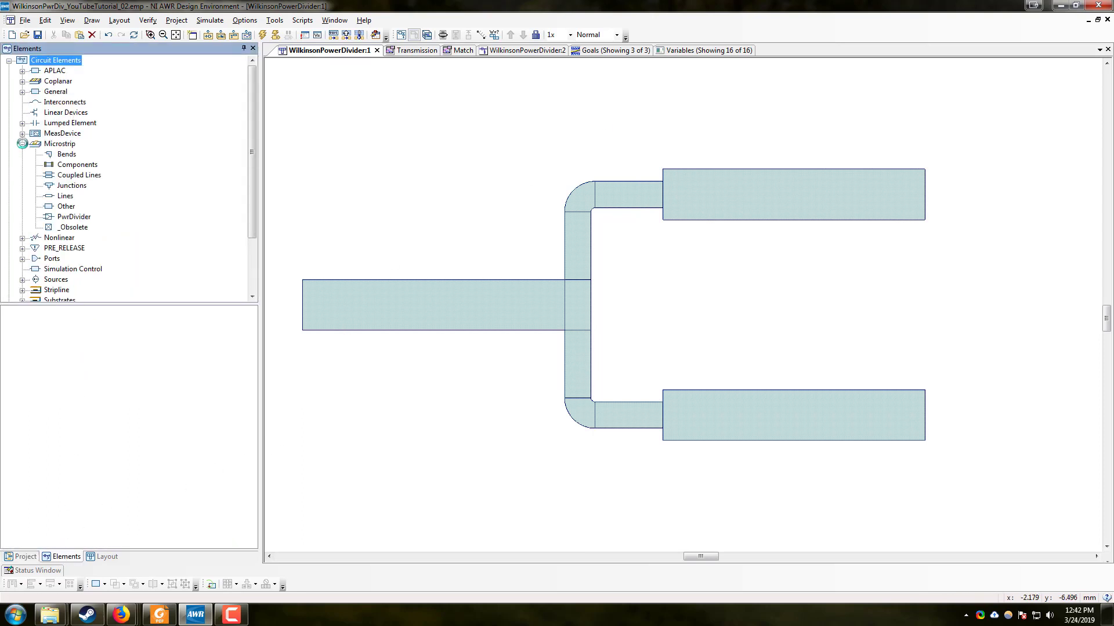
pyautogui.click(66, 206)
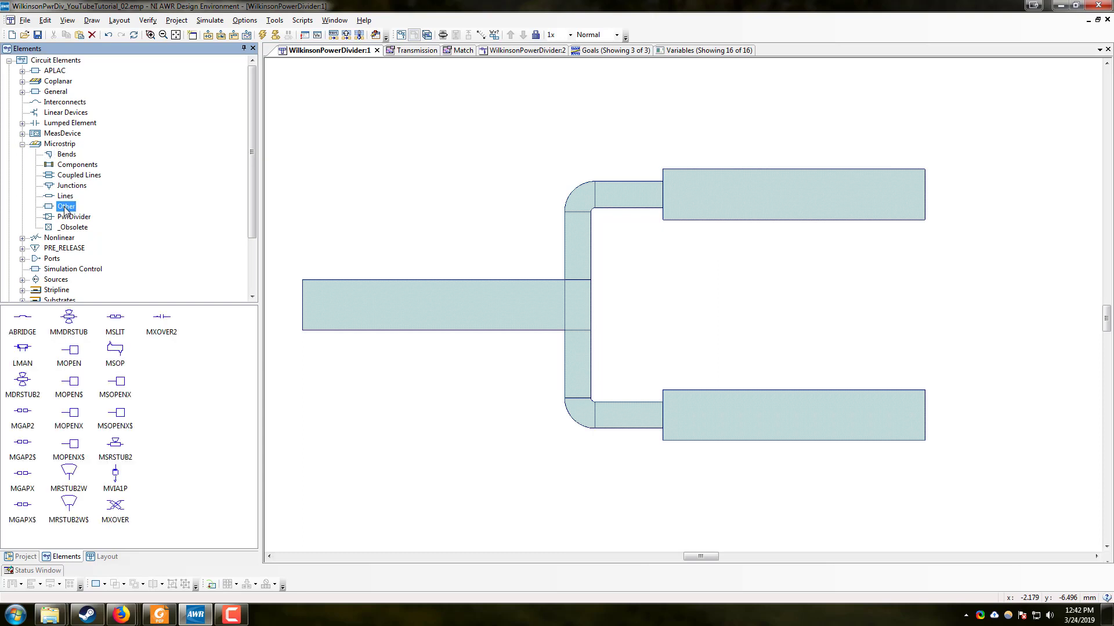
pyautogui.click(65, 196)
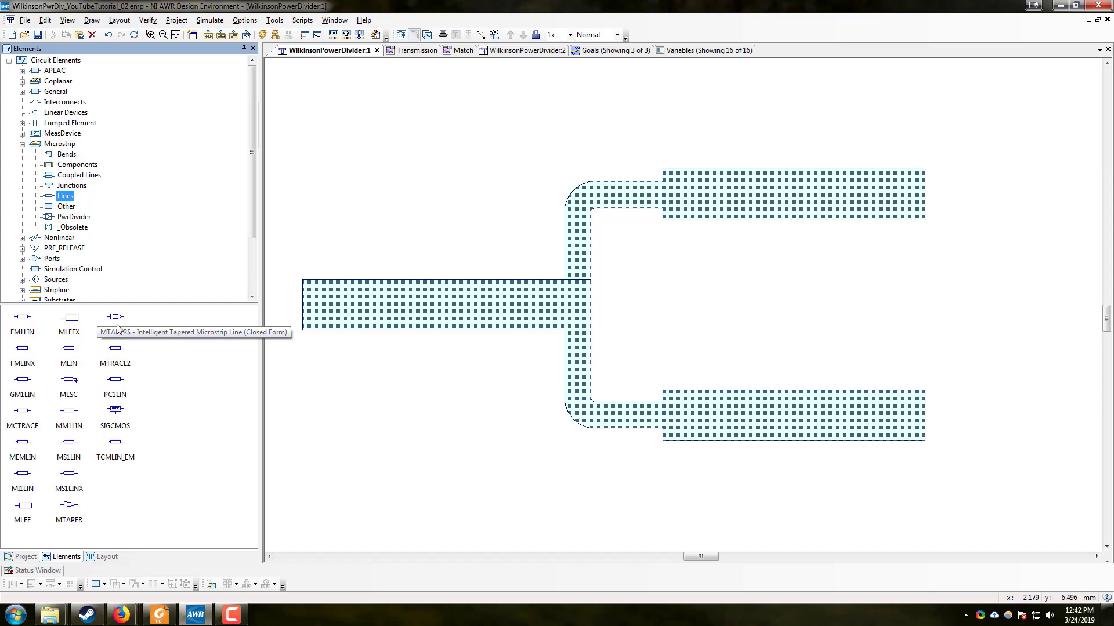
# Step: In the schematic, move output line TL6 and port 2 away from TL5 and delete the wire bridging the gap
pyautogui.click(548, 51)
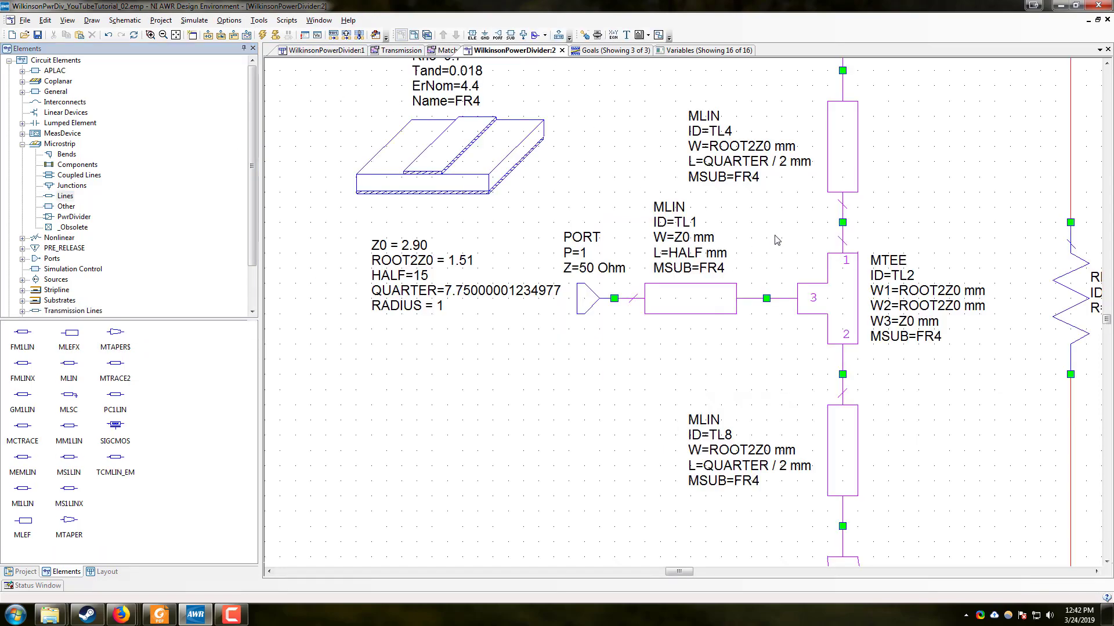
pyautogui.scroll(-4, 970, 234)
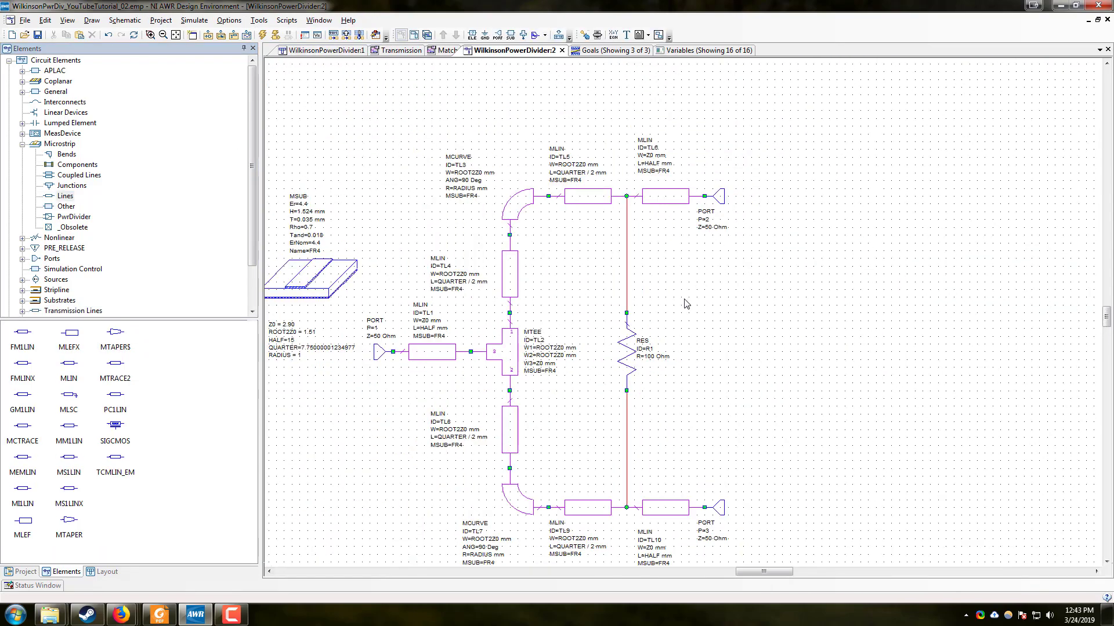
pyautogui.scroll(-1, 686, 303)
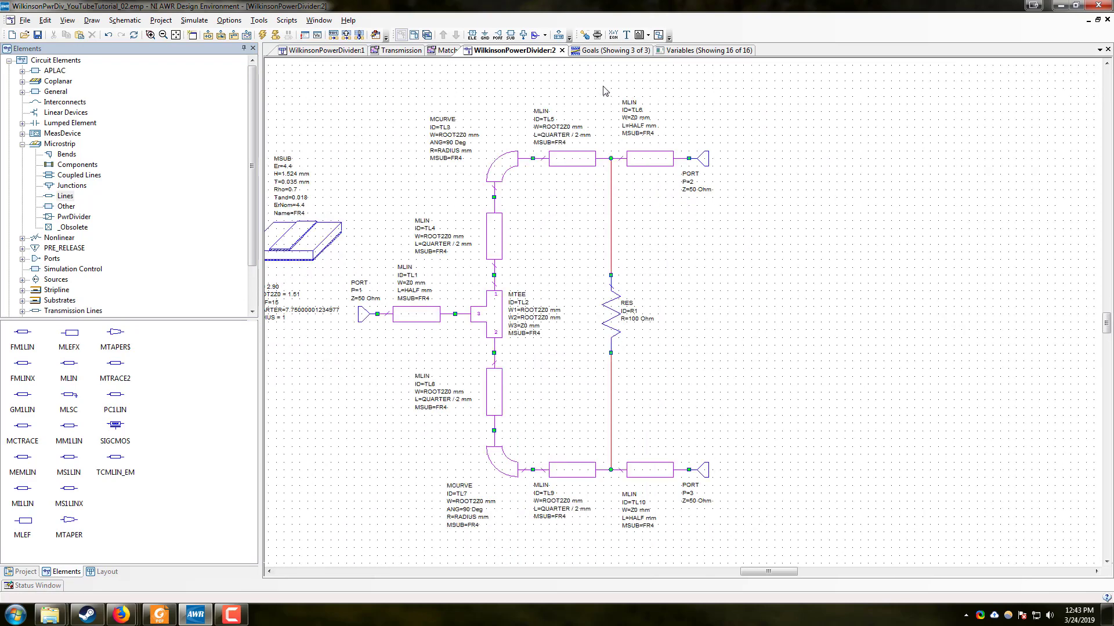
pyautogui.moveTo(603, 91); pyautogui.dragTo(737, 216)
pyautogui.moveTo(646, 159); pyautogui.dragTo(738, 160)
pyautogui.click(705, 219)
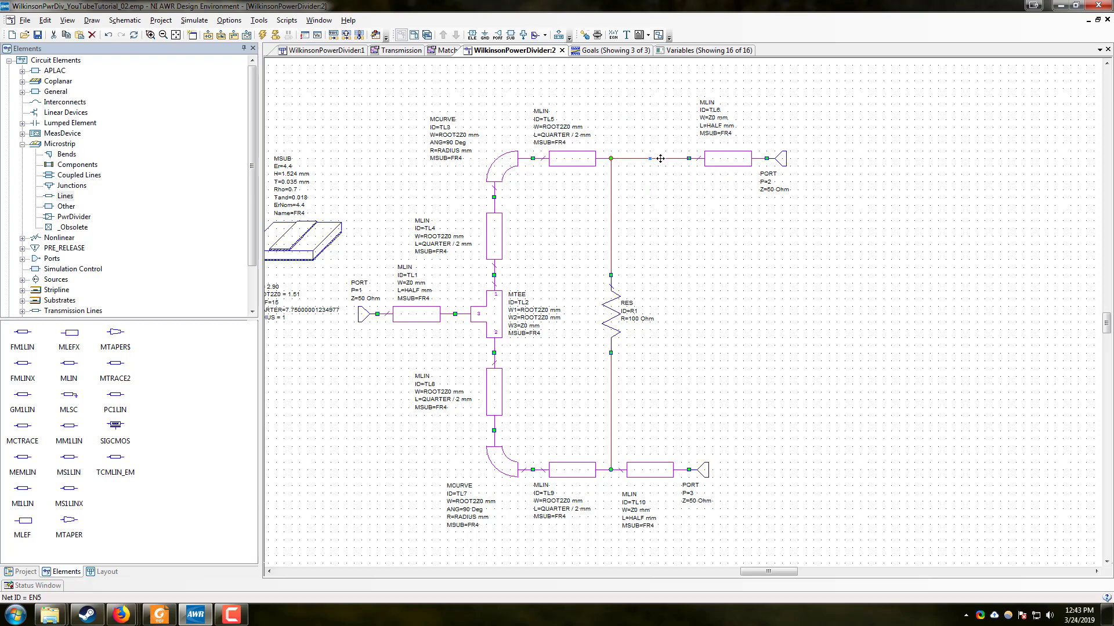
pyautogui.press('Delete')
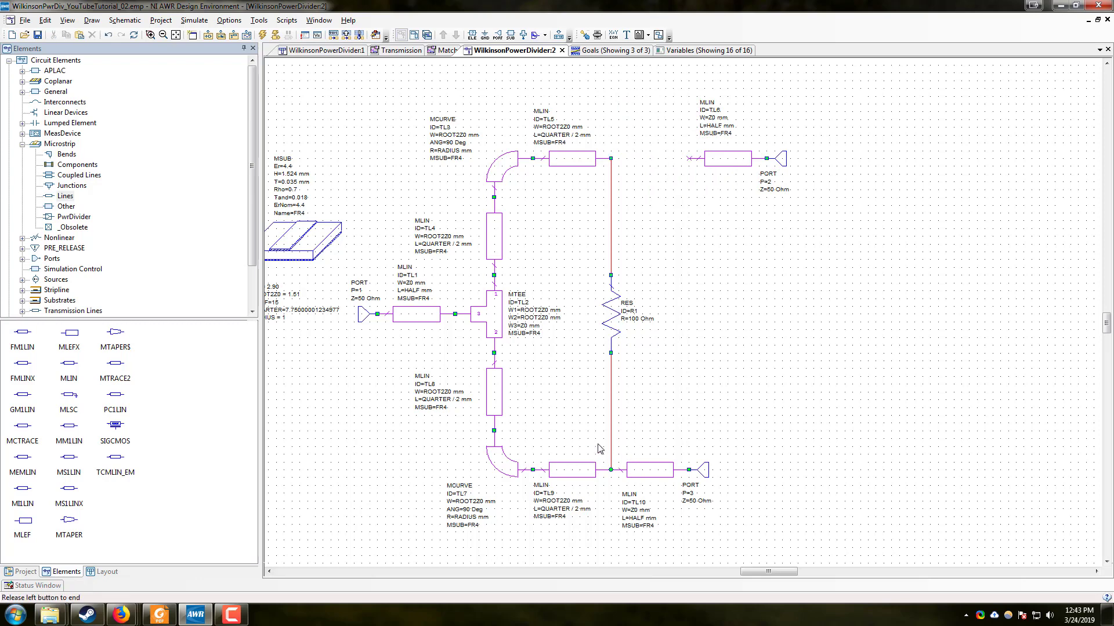
# Step: Move output line TL10 and port 3 away from TL9 by the same distance and delete the connecting wire
pyautogui.moveTo(592, 440); pyautogui.dragTo(760, 525)
pyautogui.moveTo(655, 467); pyautogui.dragTo(719, 471)
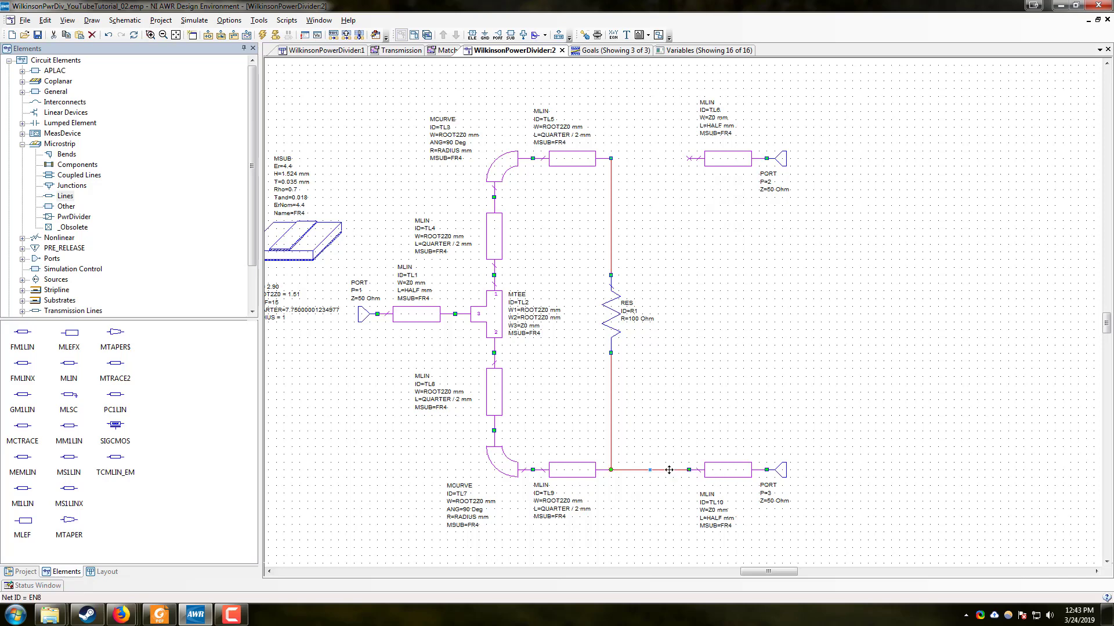
pyautogui.press('Delete')
# Step: Insert an MTAPER$ element between TL5 and TL6, and place a copy of it between TL9 and TL10
pyautogui.moveTo(116, 332); pyautogui.dragTo(716, 290)
pyautogui.rightClick(652, 146)
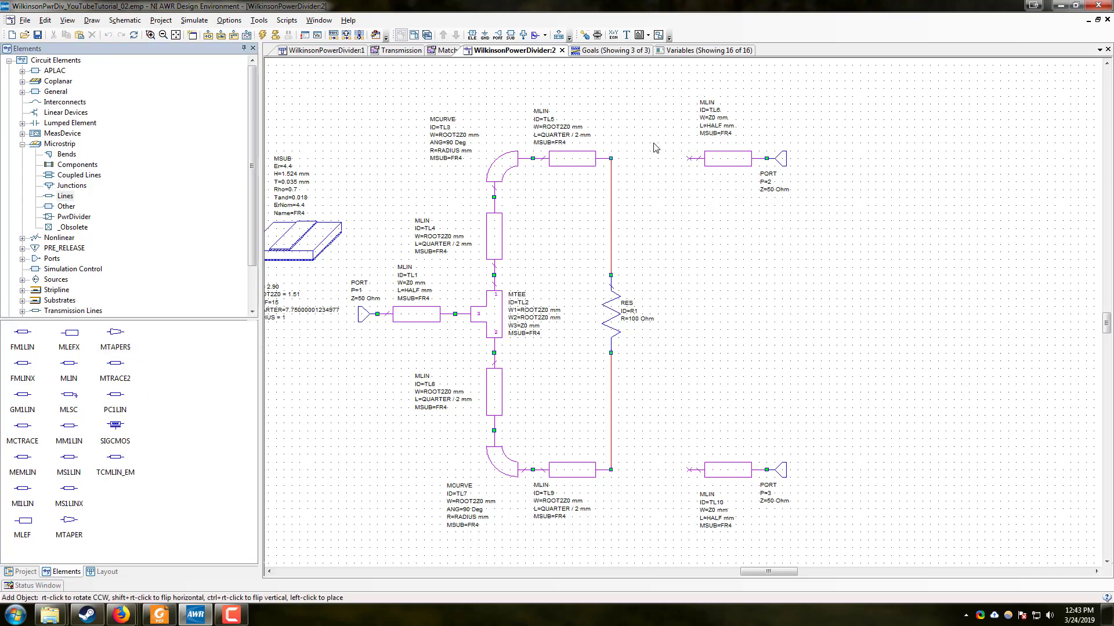
pyautogui.click(655, 148)
pyautogui.click(648, 163)
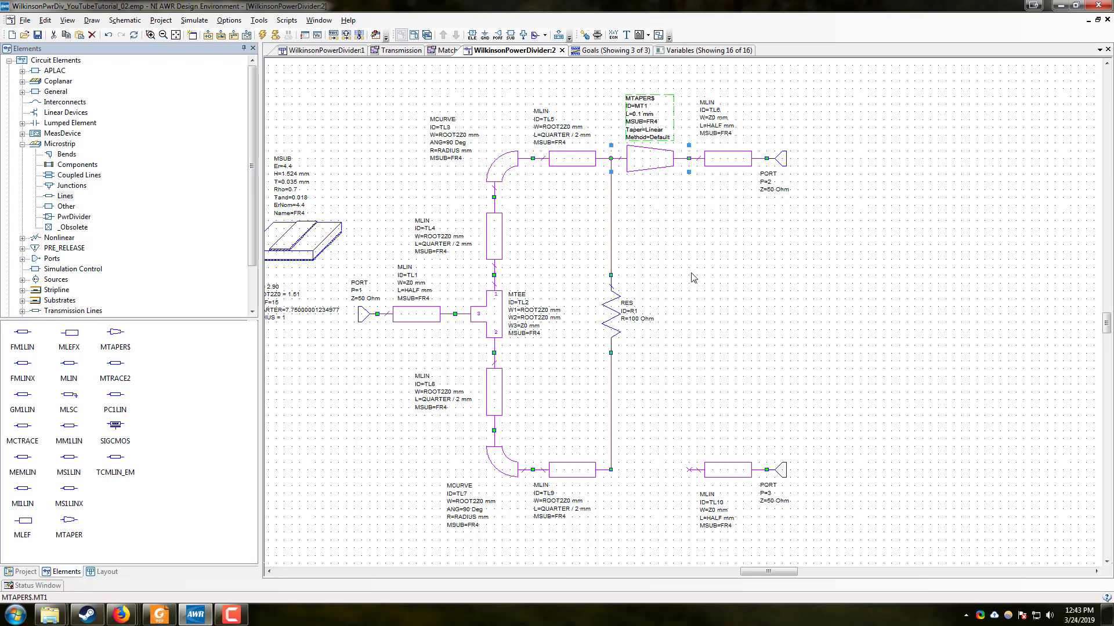
pyautogui.hotkey('ctrl', 'c')
pyautogui.hotkey('ctrl', 'v')
pyautogui.click(654, 459)
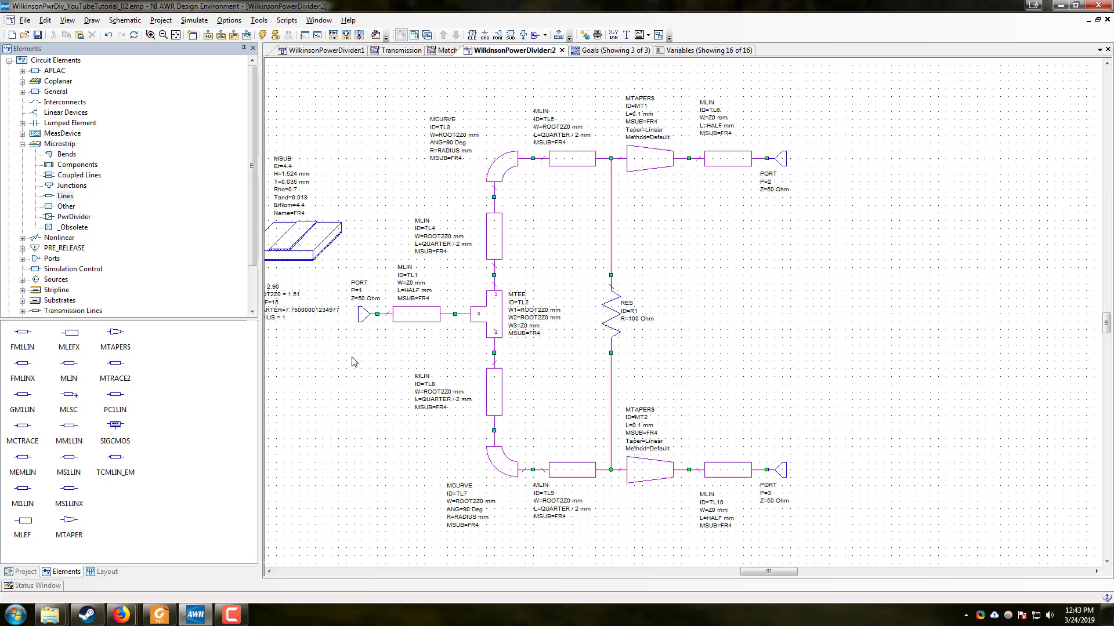
# Step: Add the equation TAPER_LENGTH = 1 below RADIUS in the schematic's variable block
pyautogui.moveTo(341, 355); pyautogui.dragTo(413, 368)
pyautogui.doubleClick(343, 331)
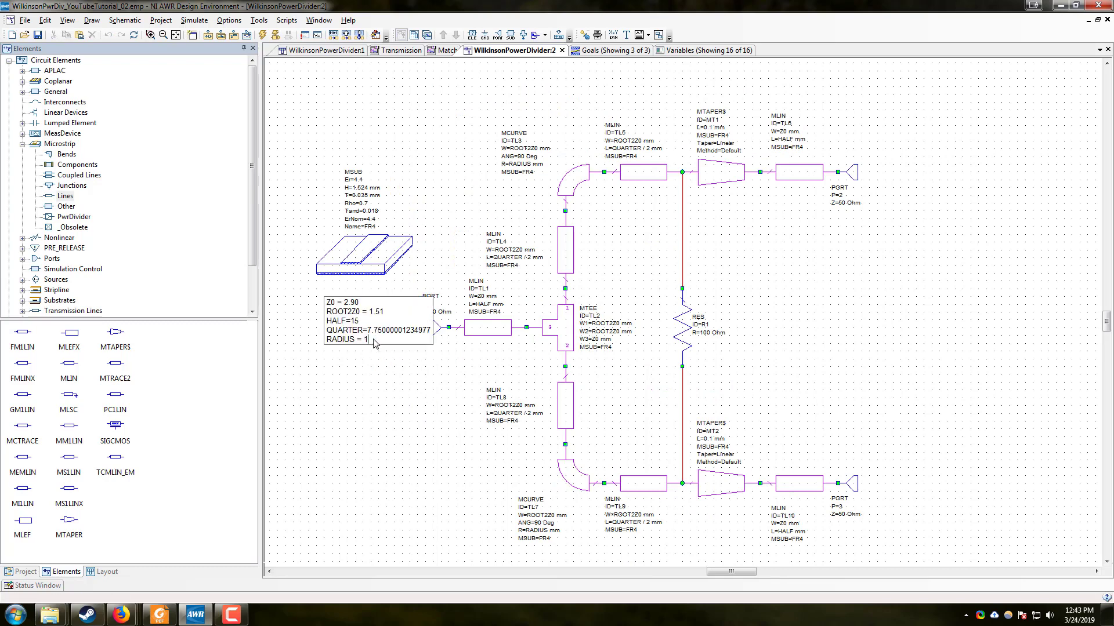
pyautogui.press('Return')
pyautogui.press('Escape')
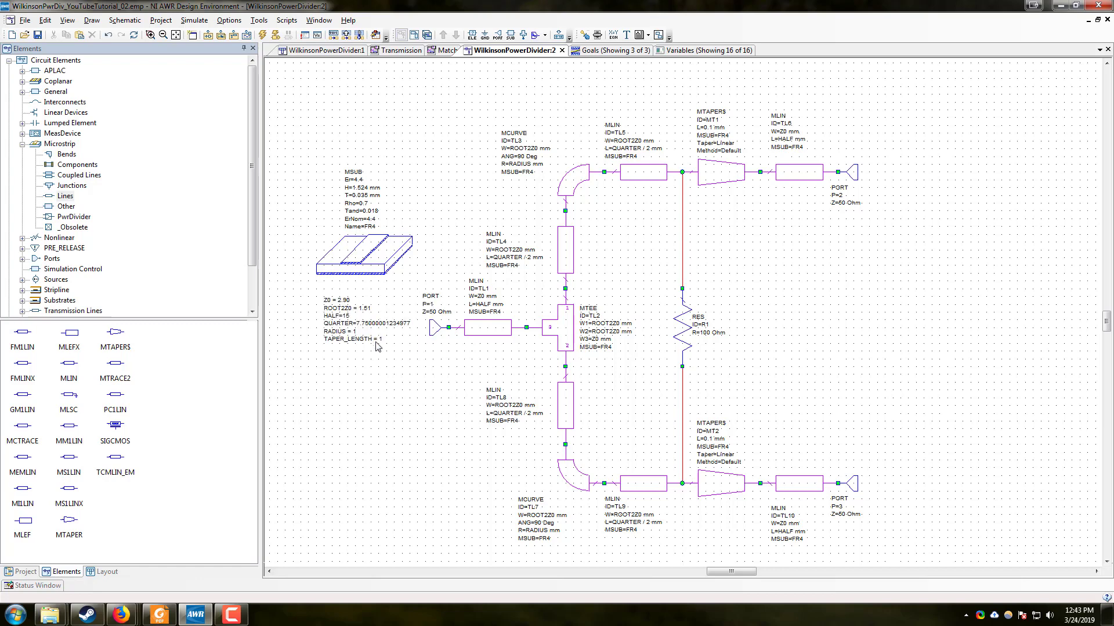
# Step: Select both MTAPER$ elements and try to set their taper length L to TAPER_LENGTH in the element properties
pyautogui.click(721, 484)
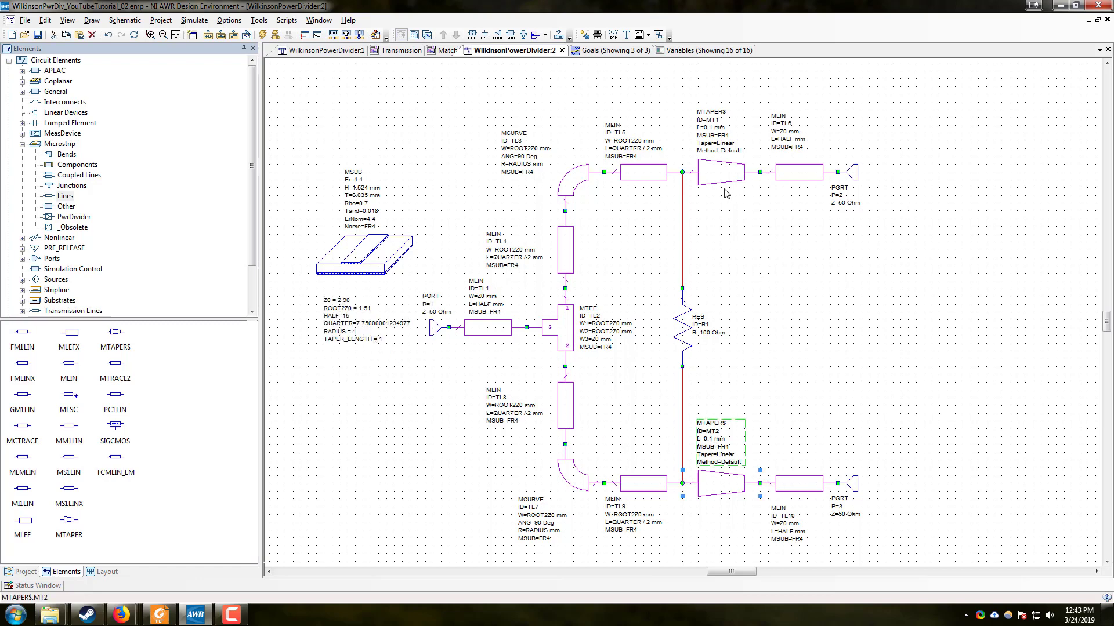
pyautogui.keyDown('shift'); pyautogui.click(714, 181); pyautogui.keyUp('shift')
pyautogui.rightClick(717, 175)
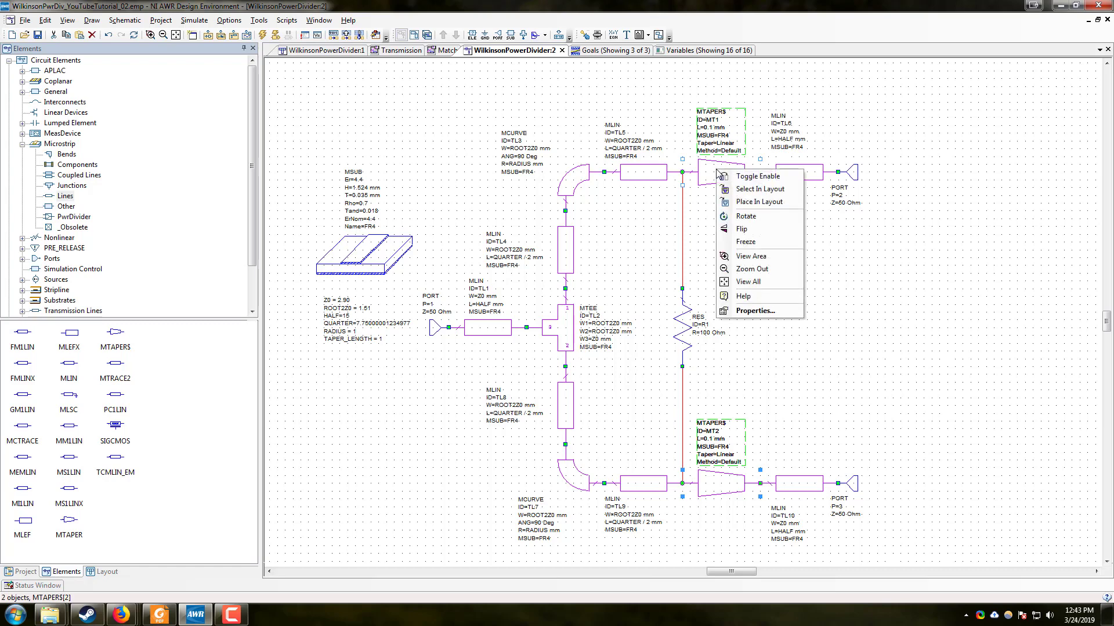
pyautogui.click(748, 314)
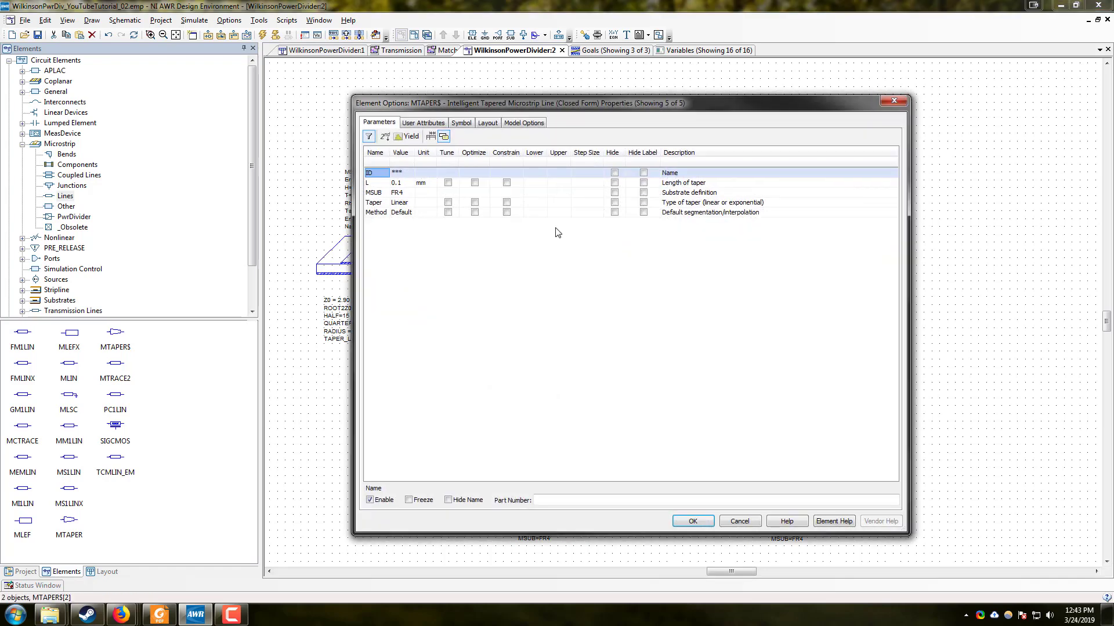
pyautogui.click(403, 184)
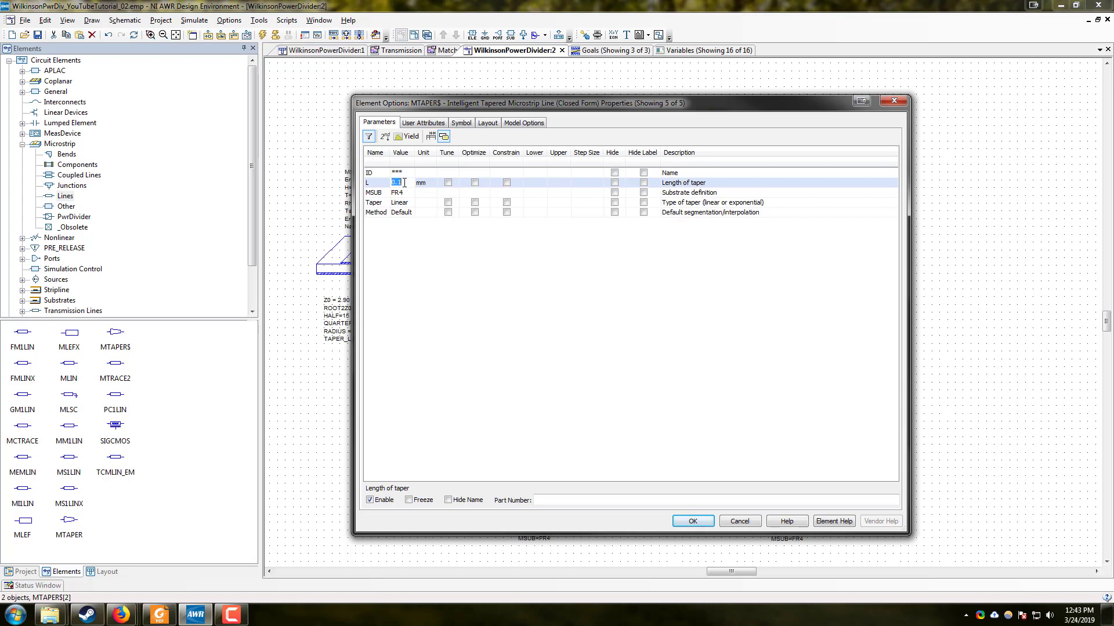
pyautogui.write('TAPER_LEN')
pyautogui.write('GTH')
pyautogui.press('Return')
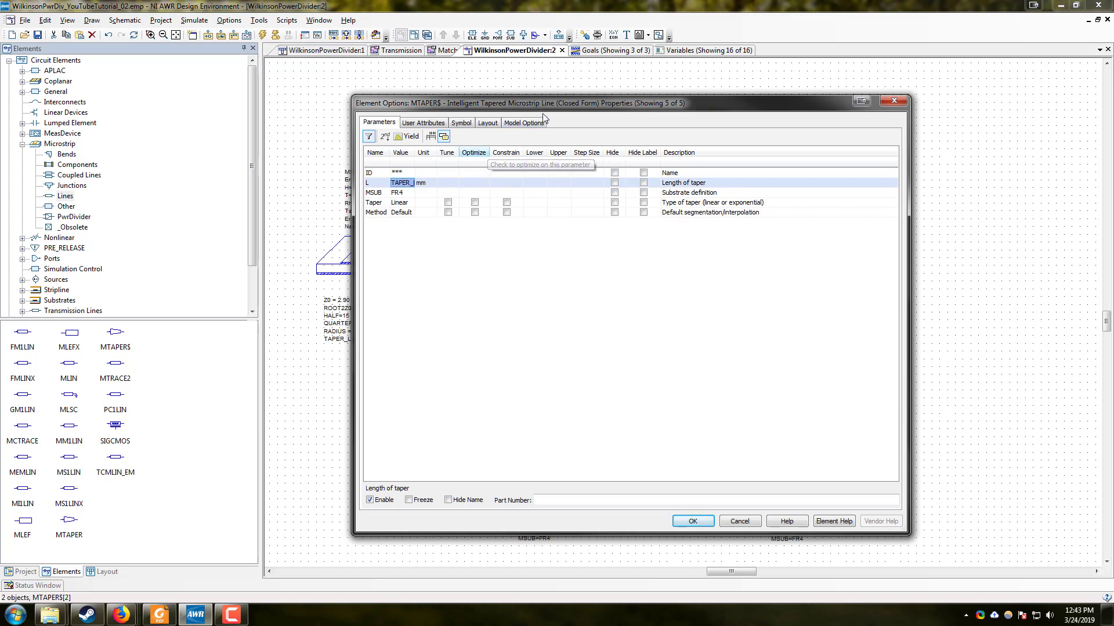
pyautogui.click(902, 102)
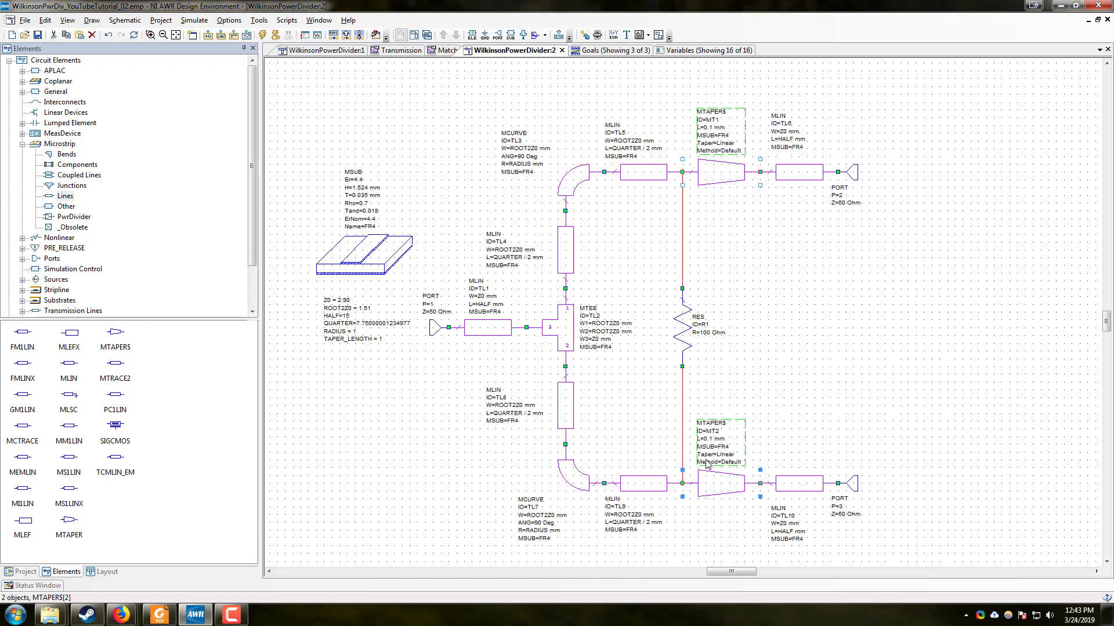
# Step: Set the length L of both selected MTAPER$ elements to TAPER_LENGTH, apply the change and clear the selection
pyautogui.rightClick(715, 484)
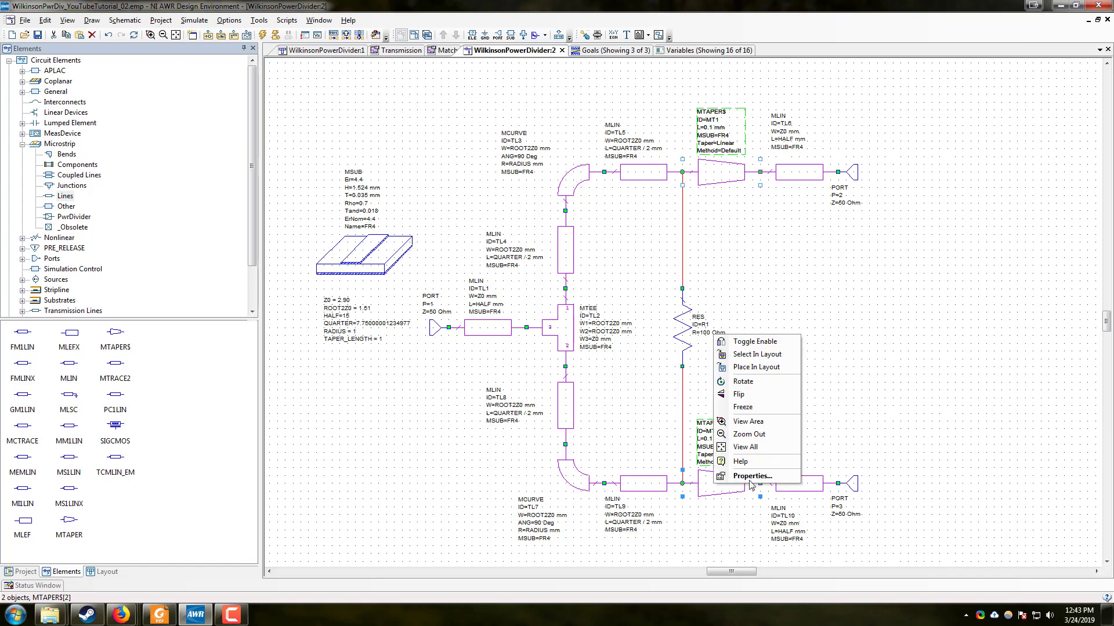
pyautogui.click(751, 476)
pyautogui.click(397, 183)
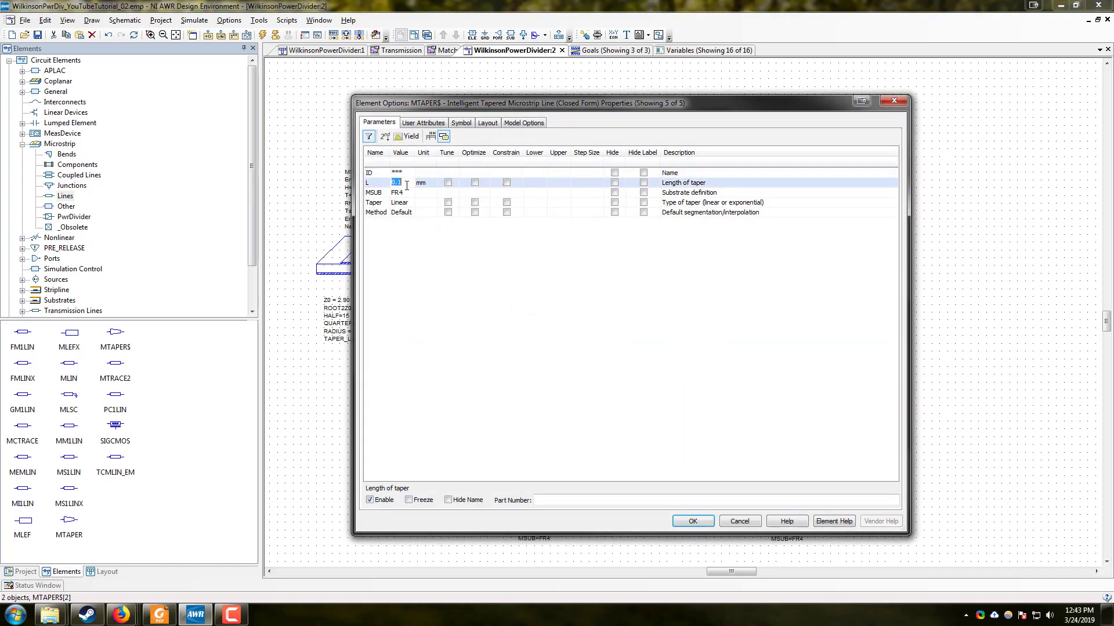
pyautogui.write('TAPER_LENGTH')
pyautogui.click(695, 521)
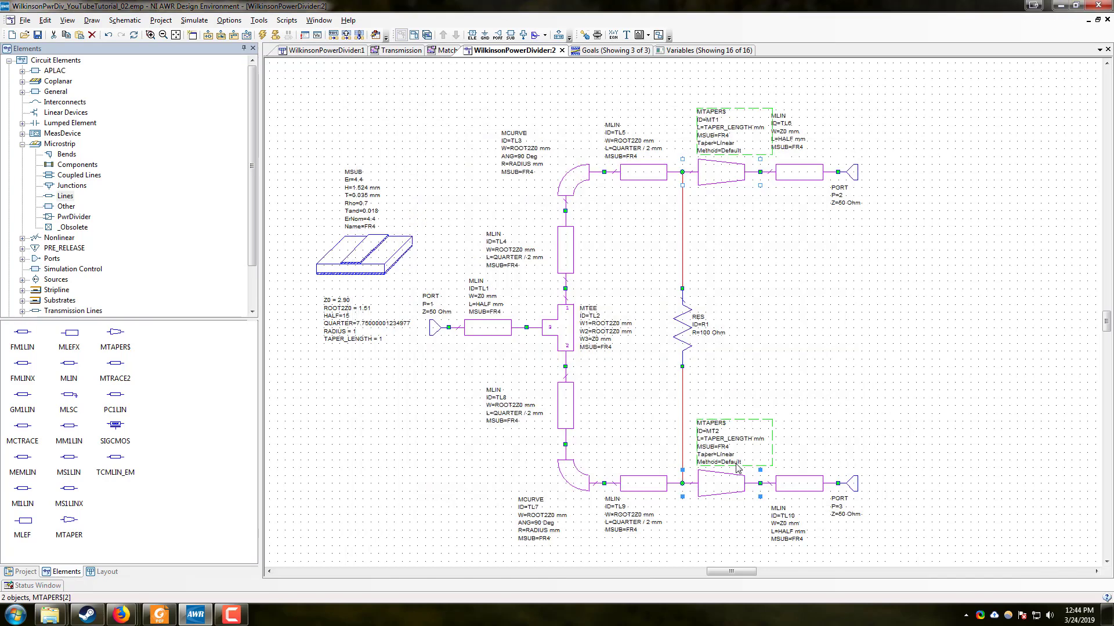
pyautogui.click(412, 424)
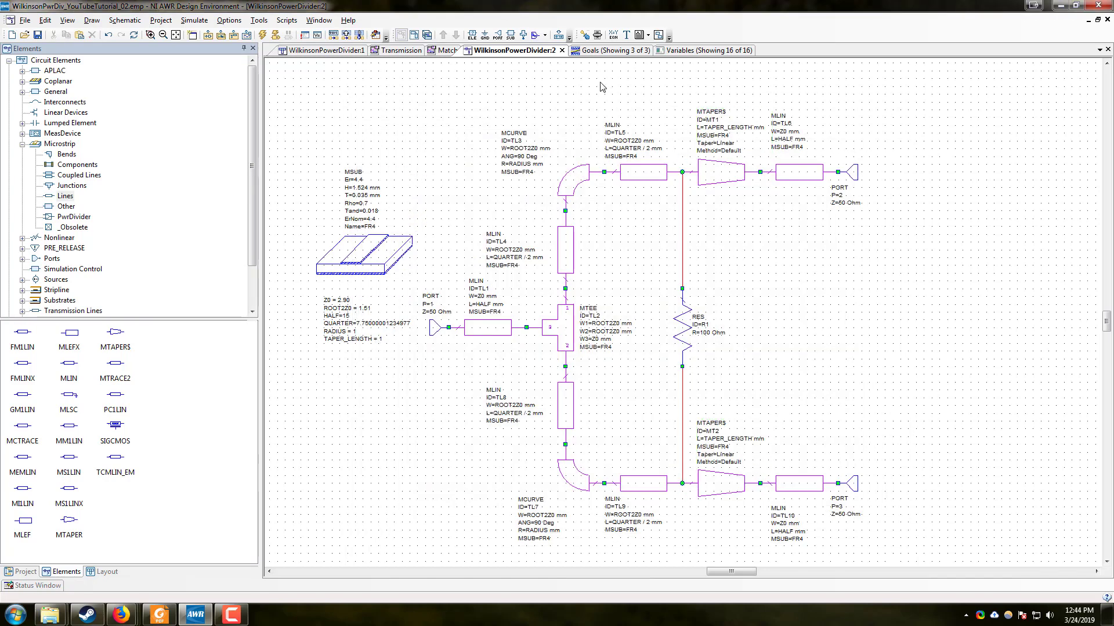
# Step: In the variables list, widen the Parameter column and enable optimization and constraint for TAPER_LENGTH
pyautogui.click(707, 51)
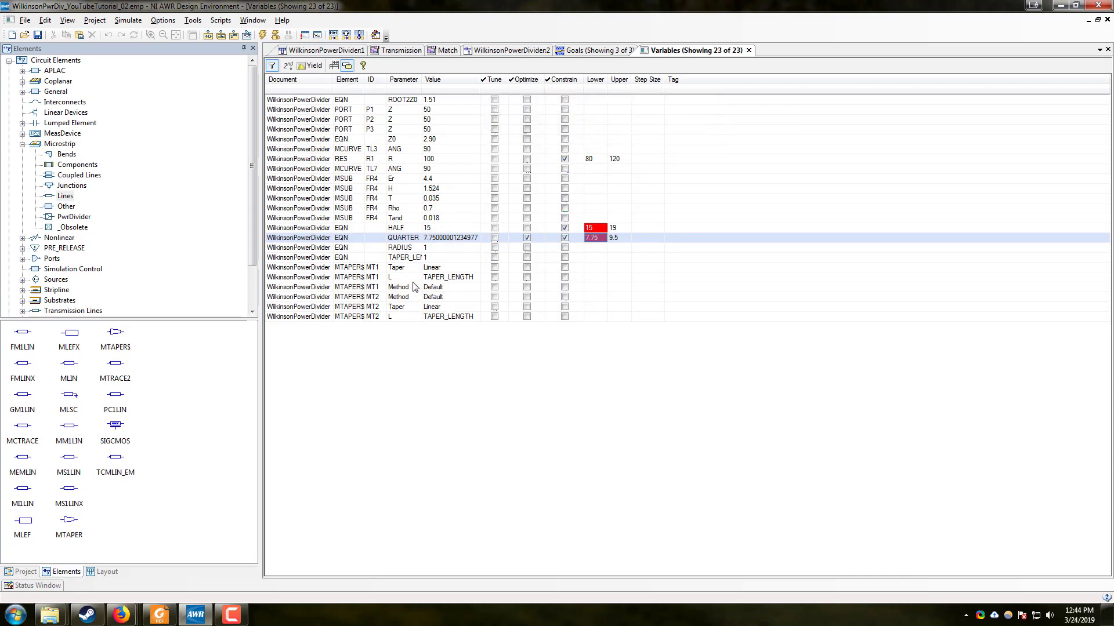
pyautogui.moveTo(423, 79); pyautogui.dragTo(458, 79)
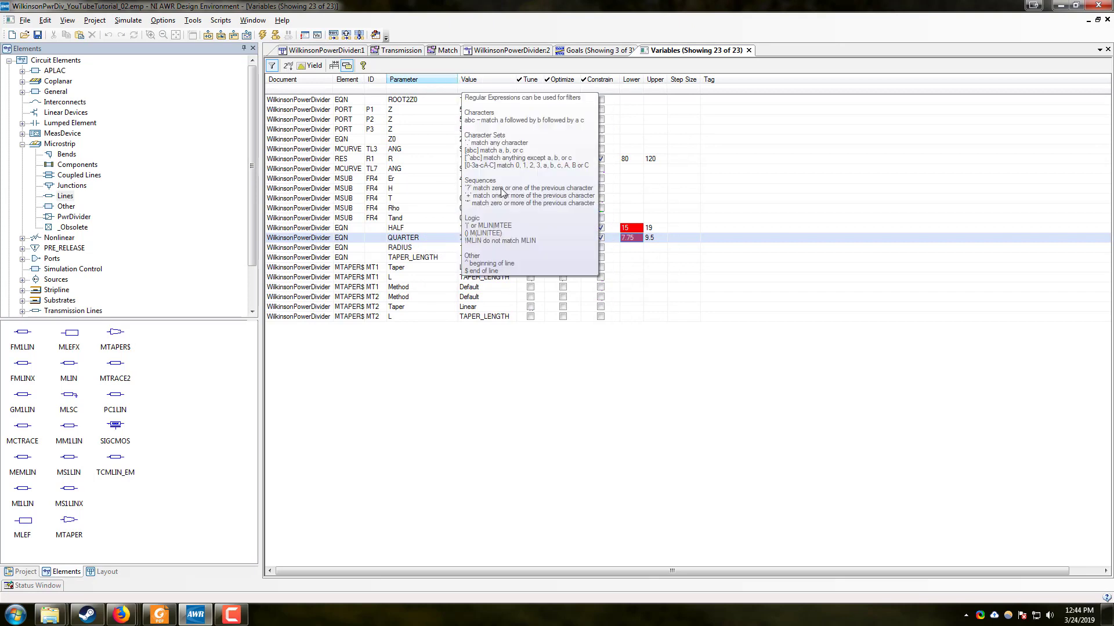
pyautogui.click(562, 258)
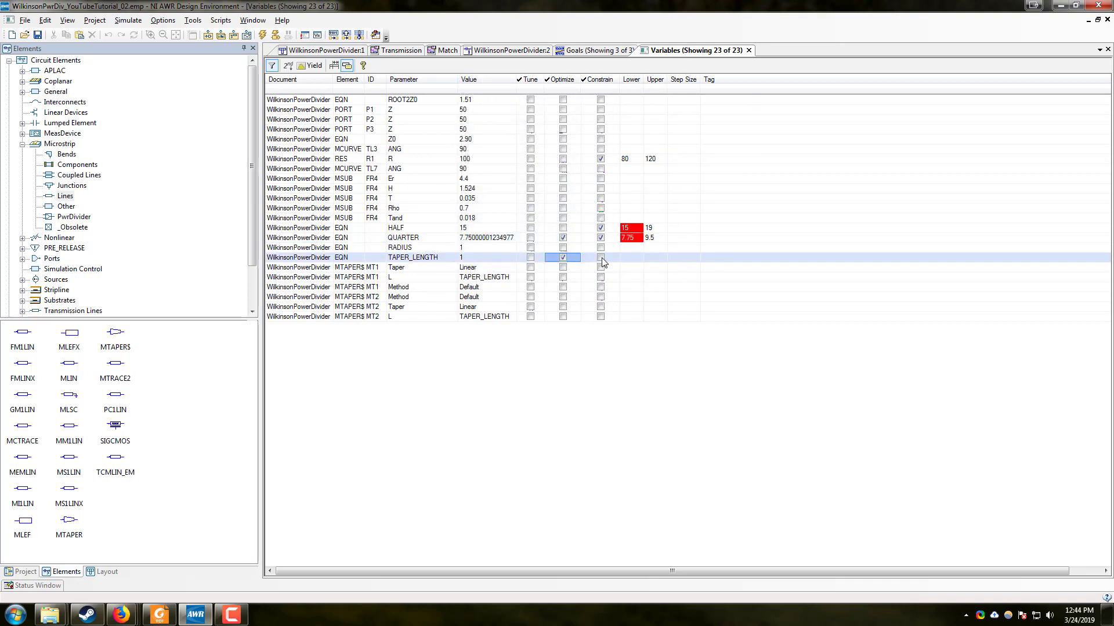
pyautogui.click(602, 258)
# Step: Exclude QUARTER from the optimization and set TAPER_LENGTH's lower limit to 0.5
pyautogui.click(562, 239)
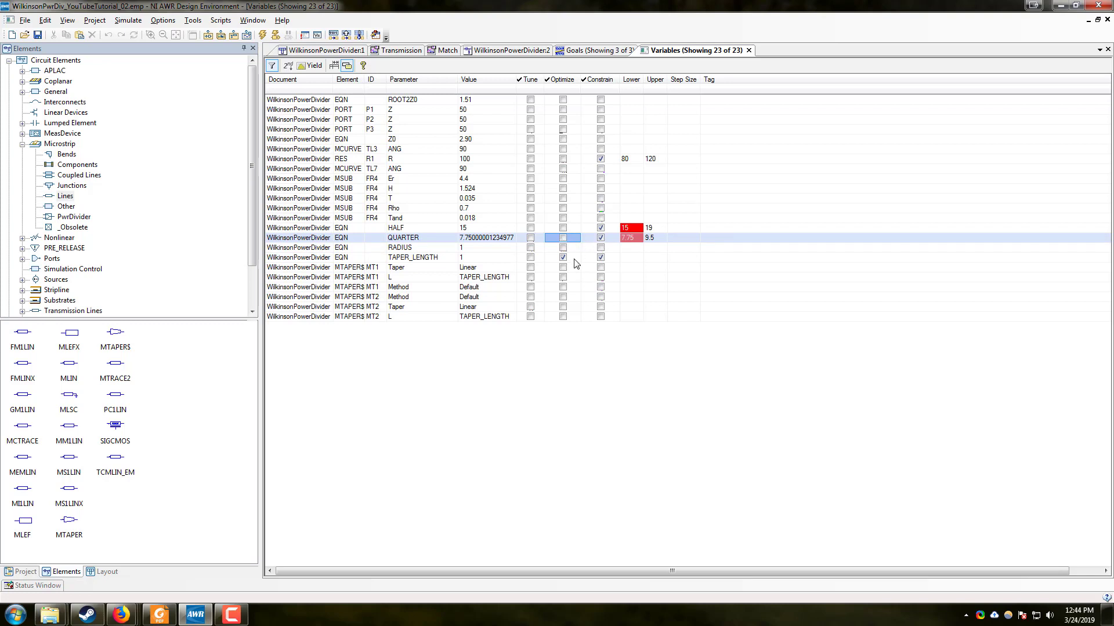
pyautogui.click(600, 258)
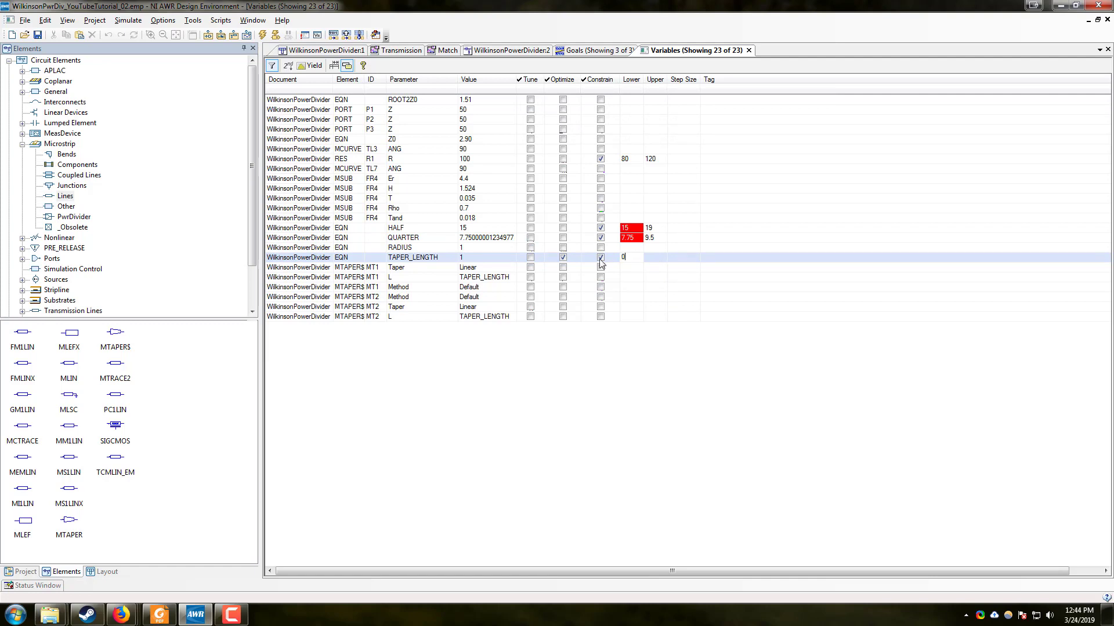
pyautogui.press('Return')
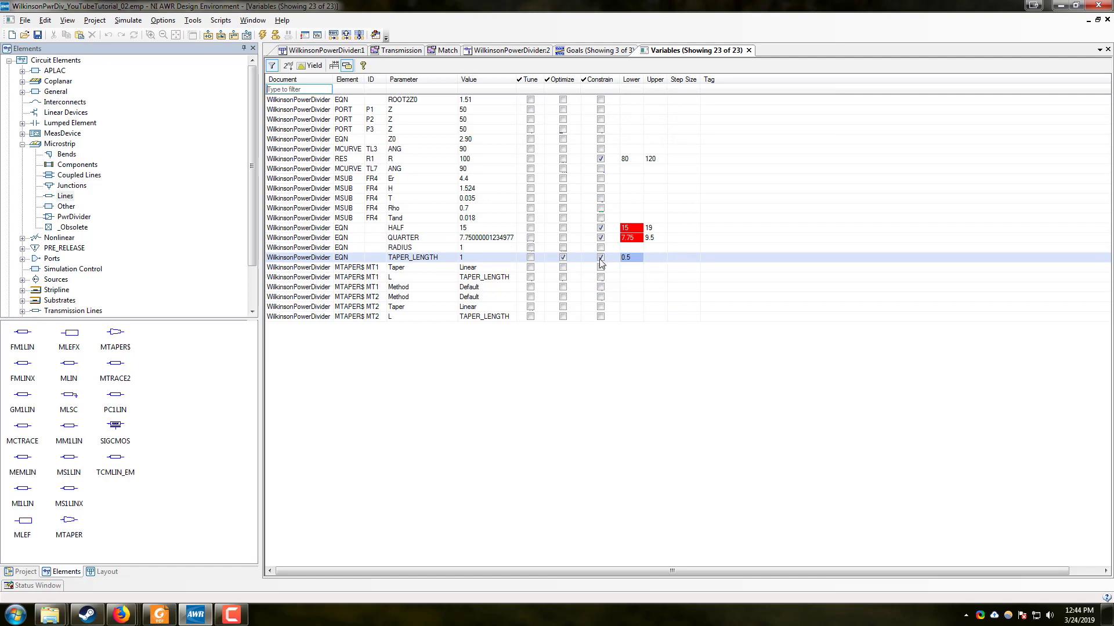
# Step: Set the upper limit of TAPER_LENGTH to 2 in the variables list
pyautogui.press('Tab')
pyautogui.write('2')
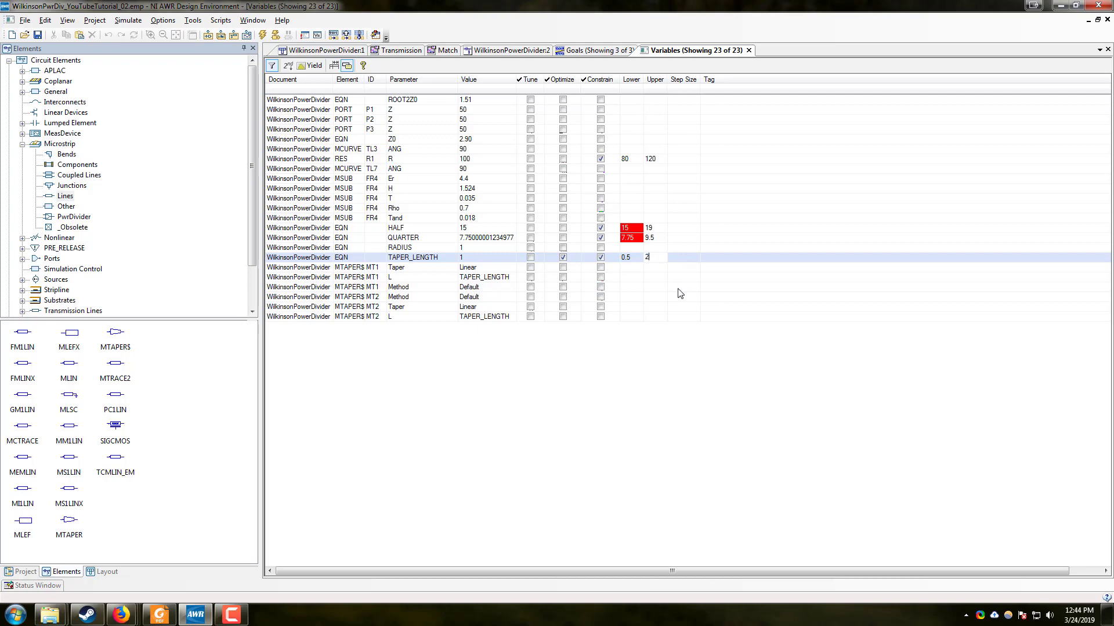
pyautogui.click(677, 288)
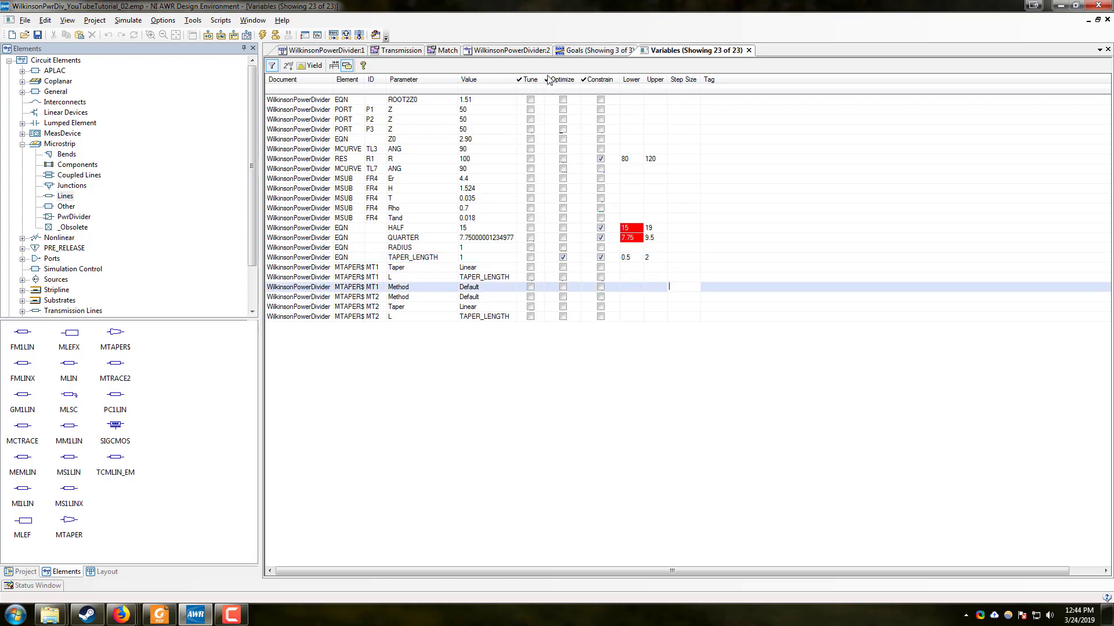
# Step: In the schematic, set the length L of both output MLIN elements, TL6 and TL10, to HALF - TAPER_LENGTH
pyautogui.click(506, 52)
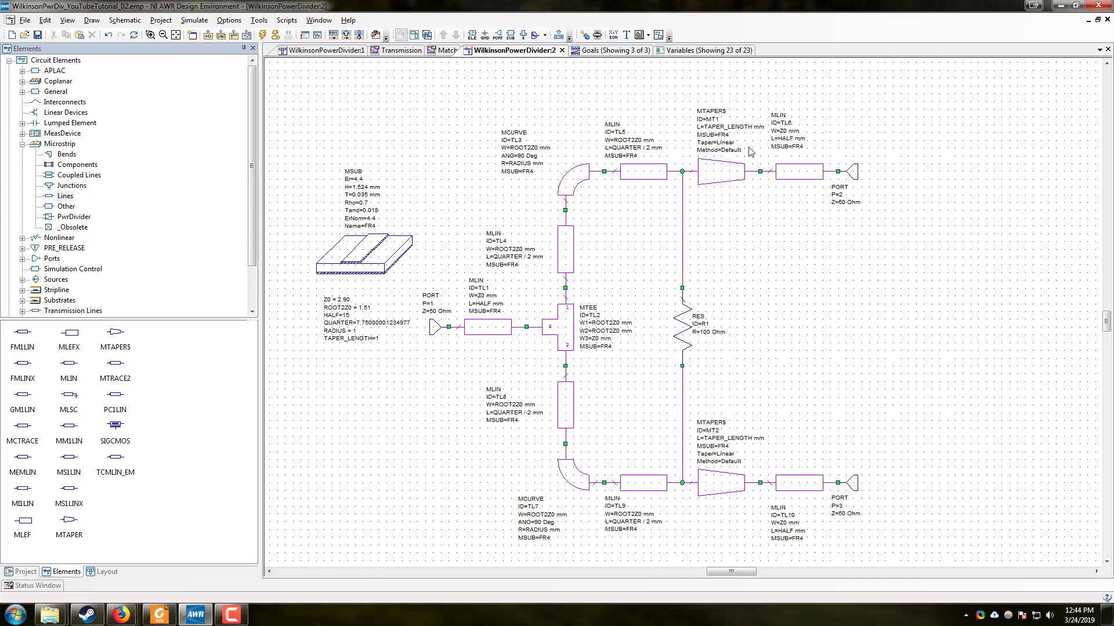
pyautogui.click(801, 175)
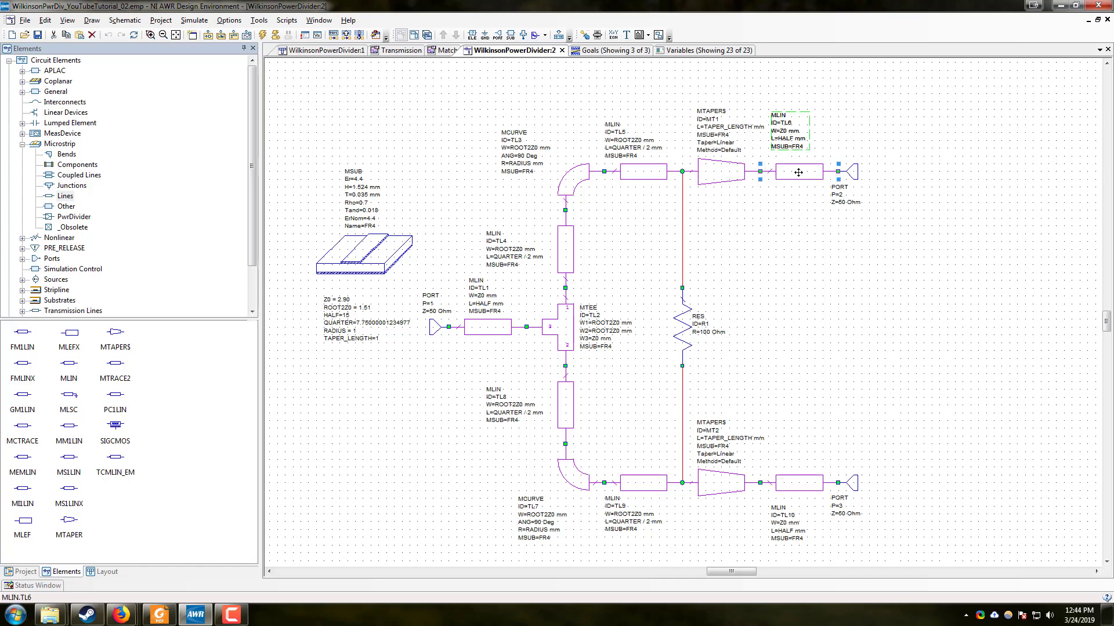
pyautogui.keyDown('shift'); pyautogui.click(793, 481); pyautogui.keyUp('shift')
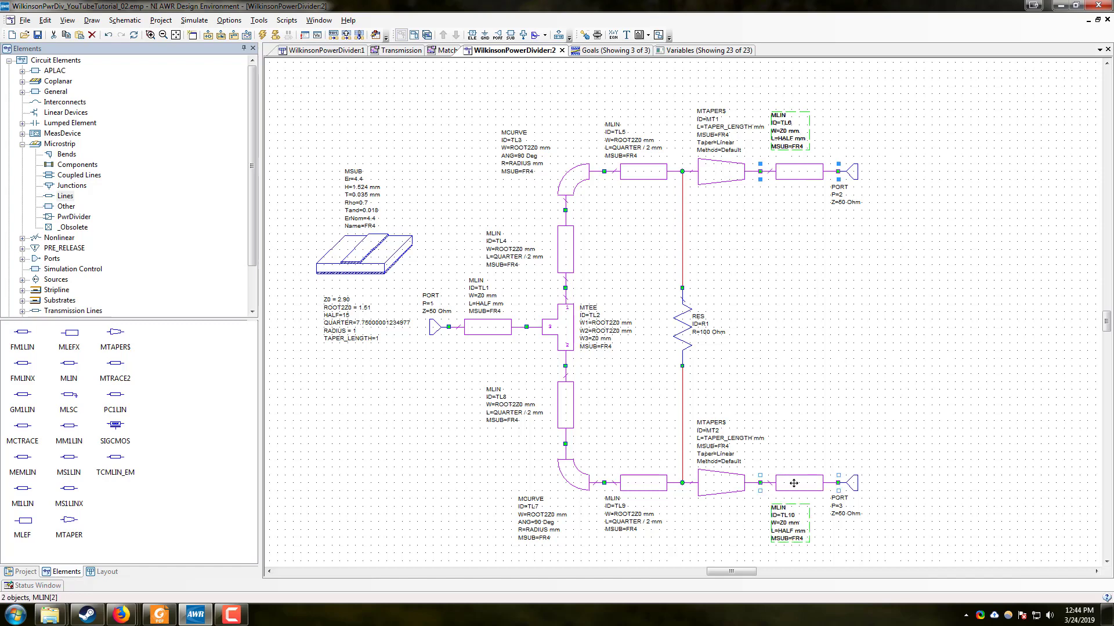
pyautogui.rightClick(794, 483)
pyautogui.click(822, 484)
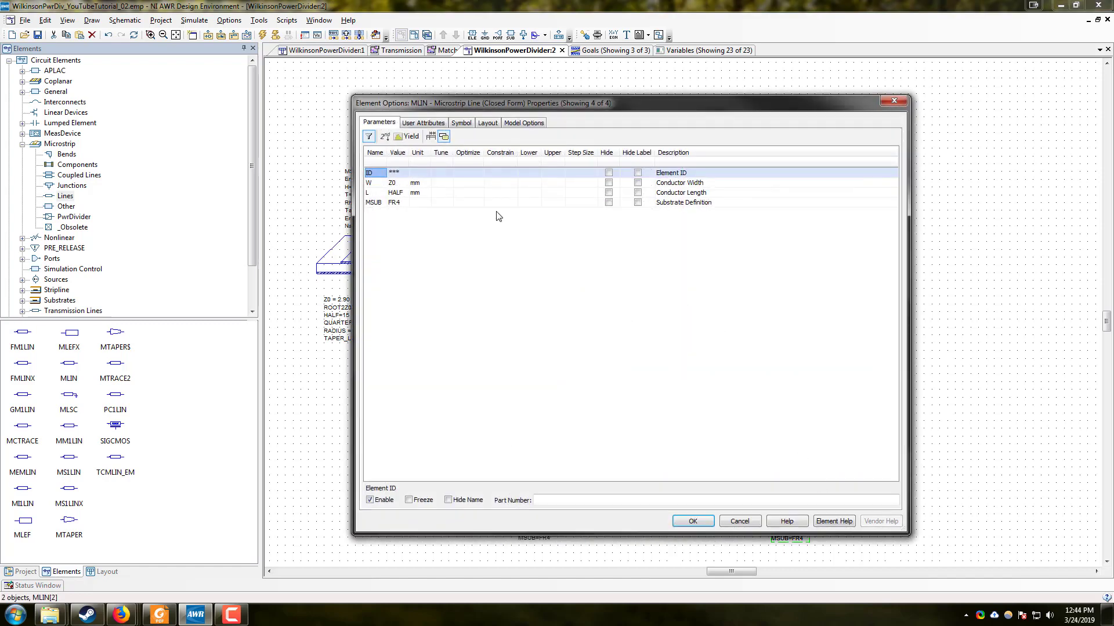
pyautogui.moveTo(408, 152); pyautogui.dragTo(469, 153)
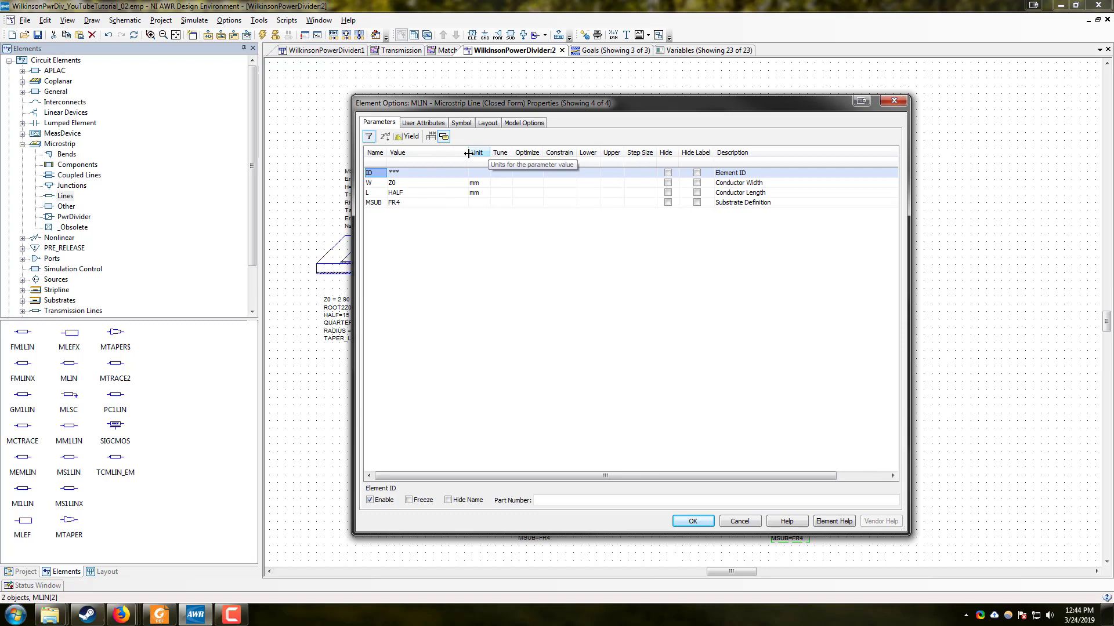
pyautogui.click(397, 193)
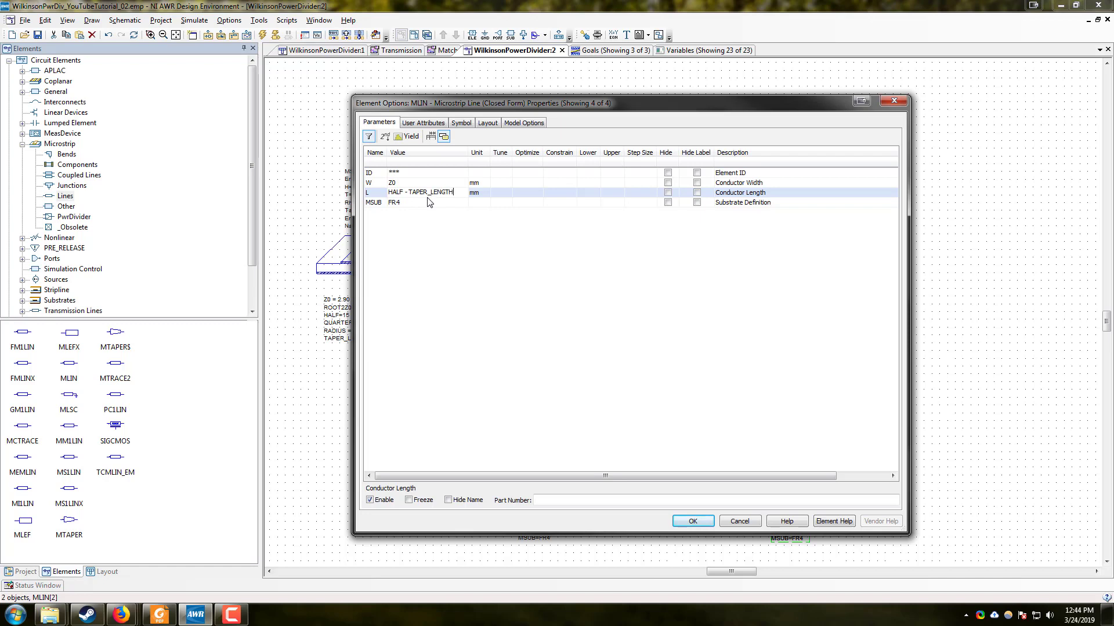
pyautogui.click(459, 203)
pyautogui.click(450, 193)
pyautogui.click(693, 521)
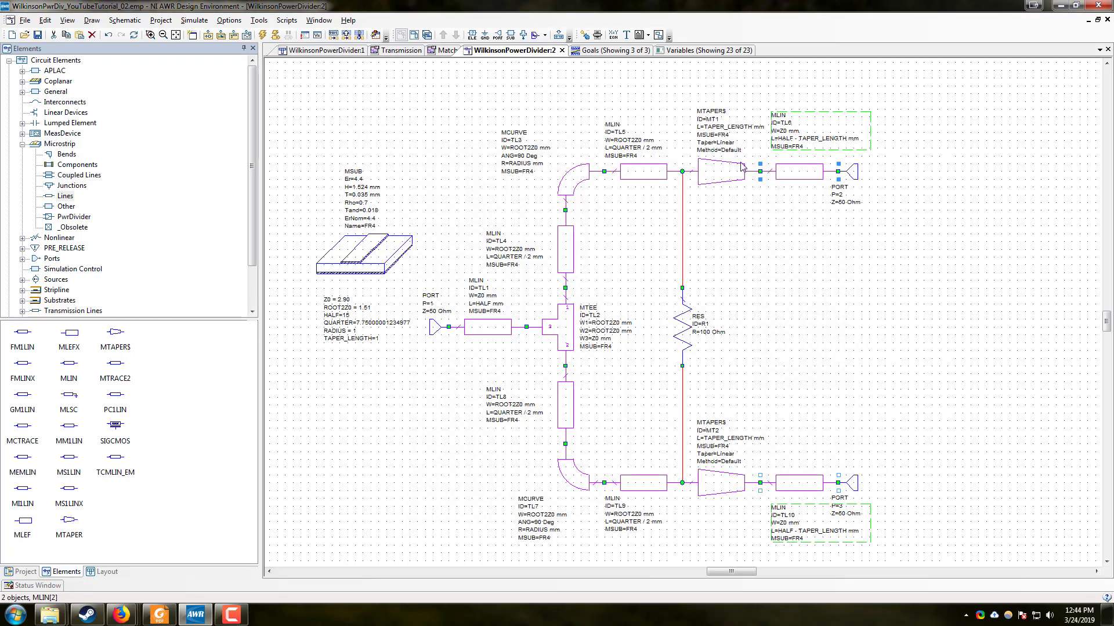
pyautogui.click(851, 294)
# Step: Snap the power divider's layout shapes together around the new tapers, and simulate the Transmission graph
pyautogui.click(335, 51)
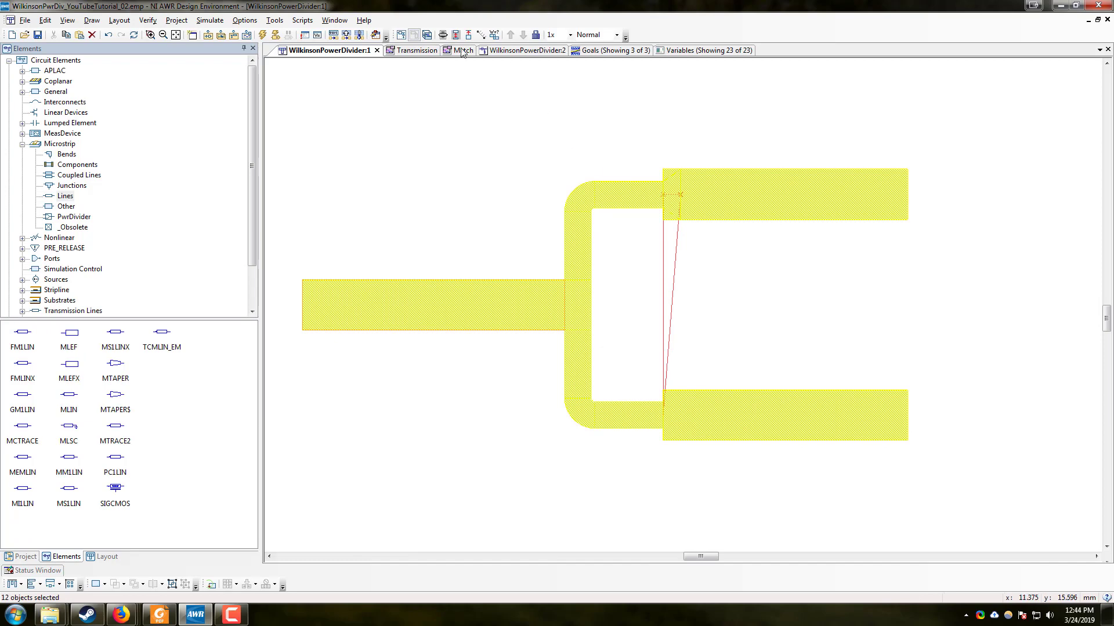
pyautogui.click(759, 255)
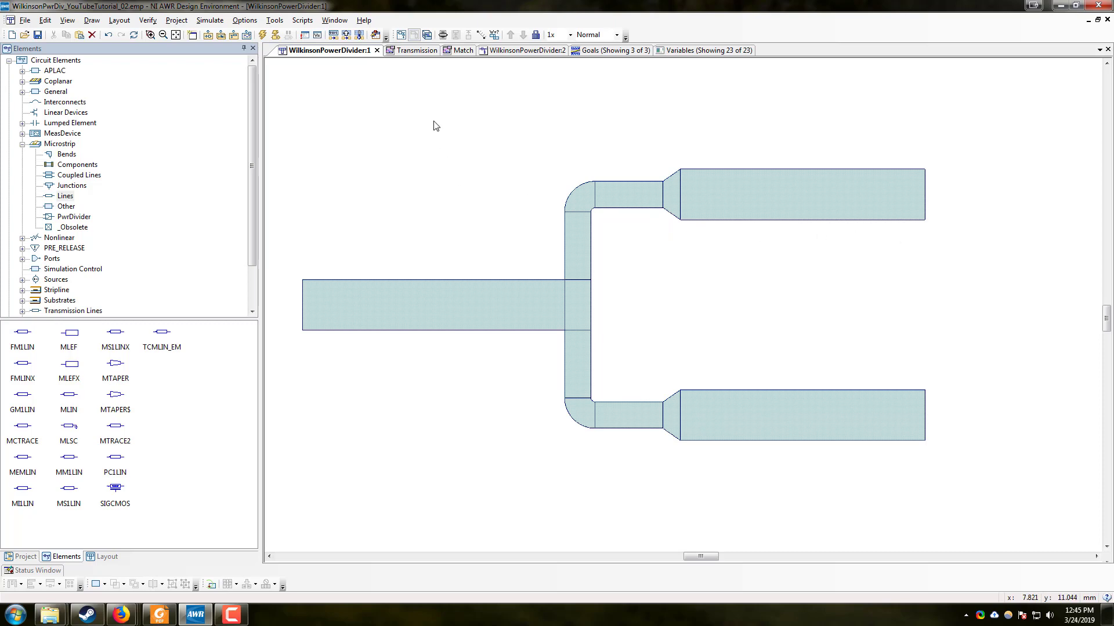
pyautogui.click(422, 52)
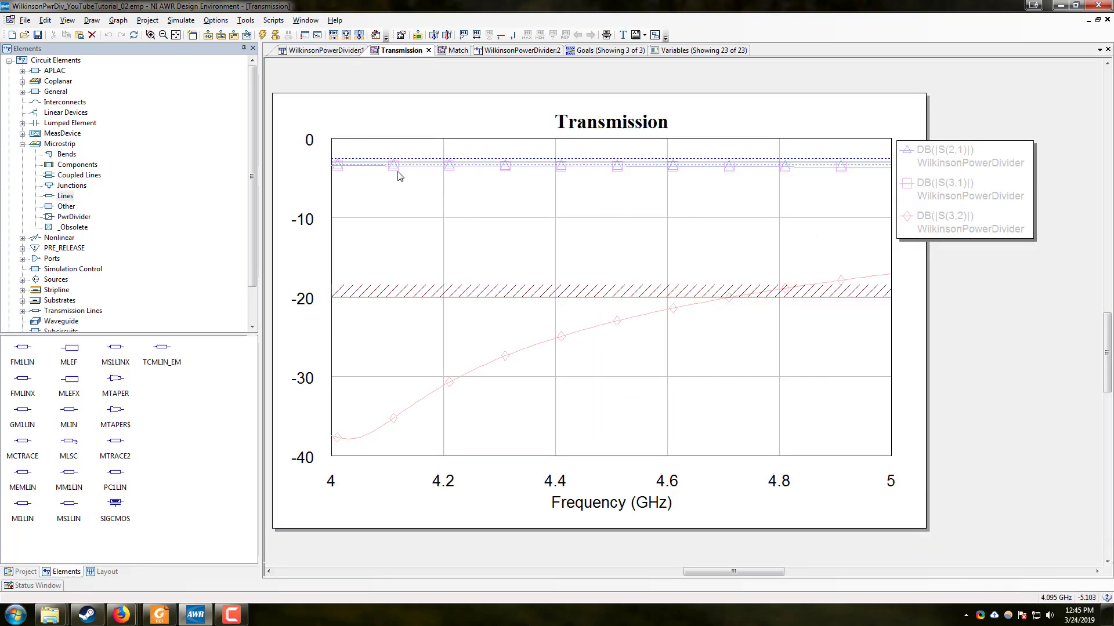
pyautogui.click(262, 35)
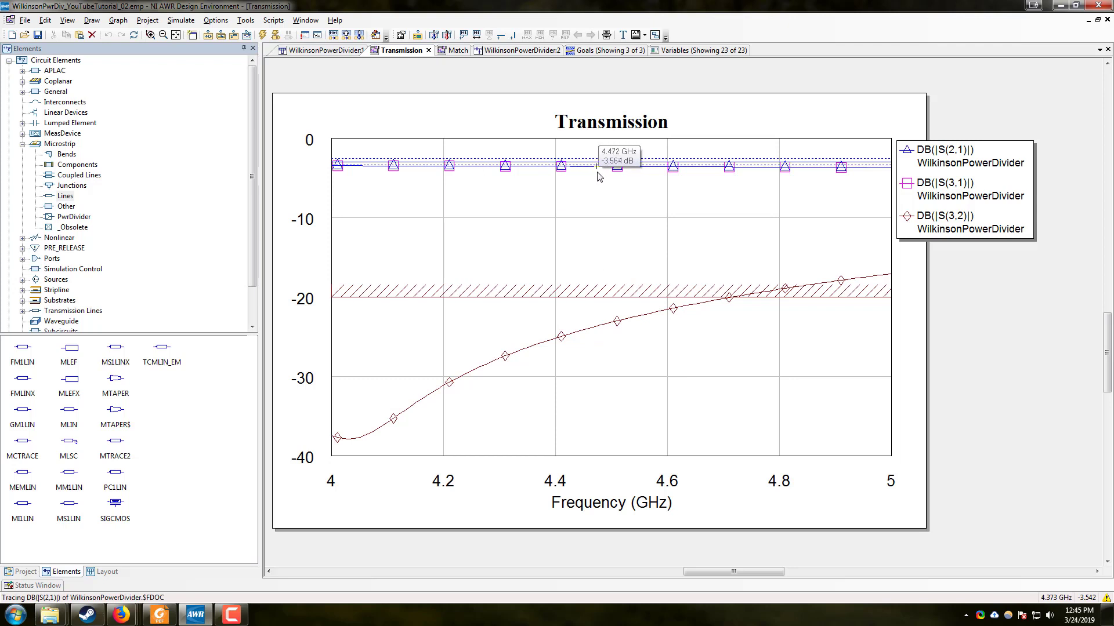
# Step: Run the gradient optimization on TAPER_LENGTH and compare the Match and Transmission graphs
pyautogui.click(455, 51)
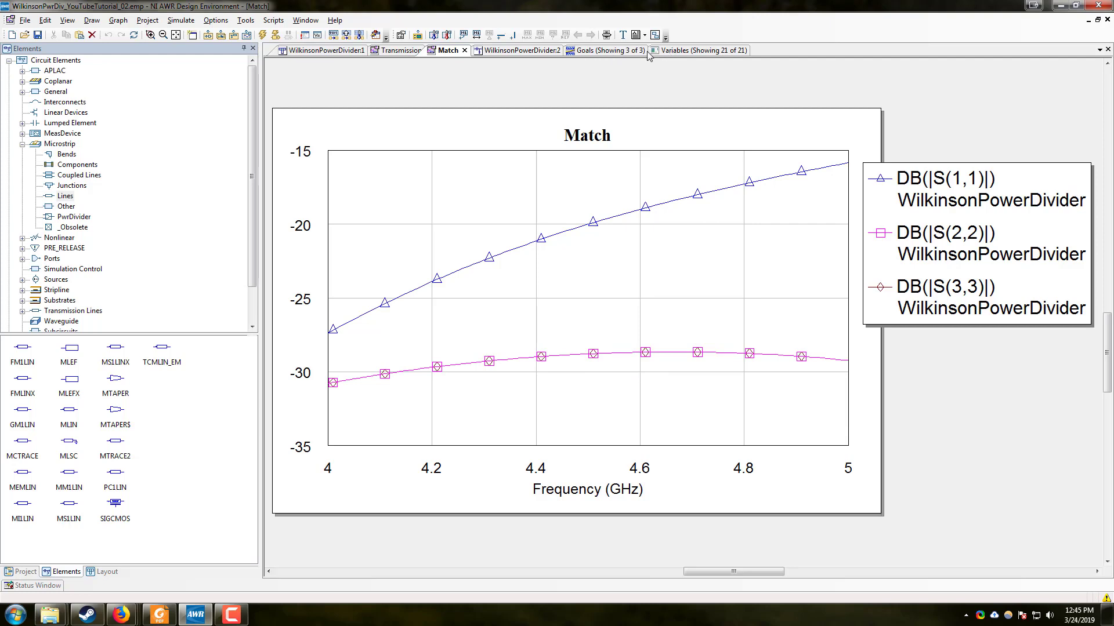
pyautogui.click(607, 51)
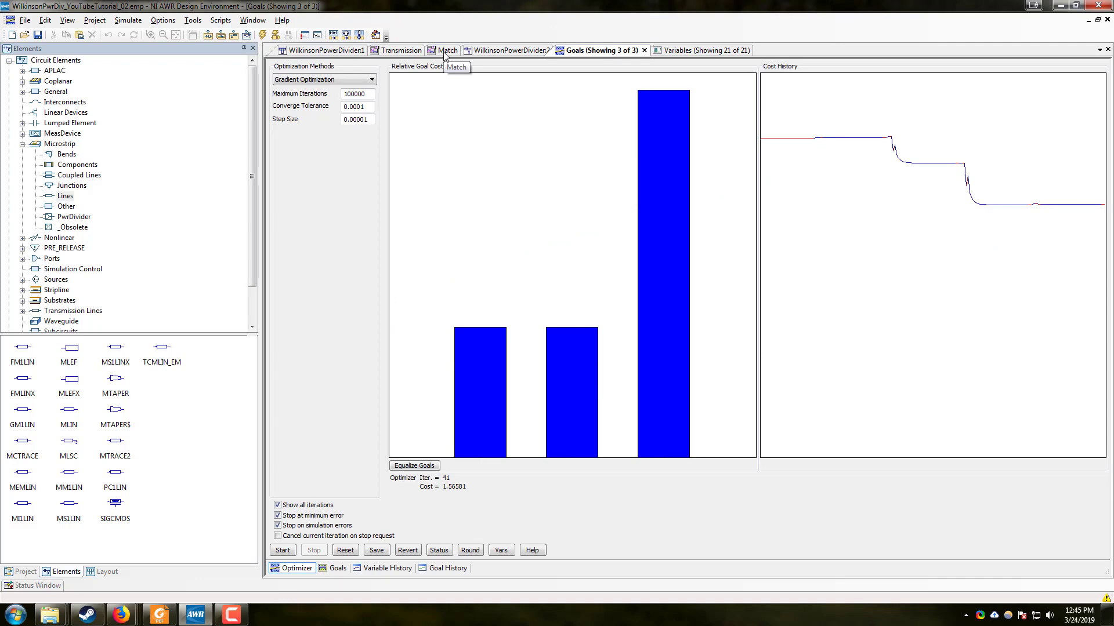
pyautogui.click(407, 52)
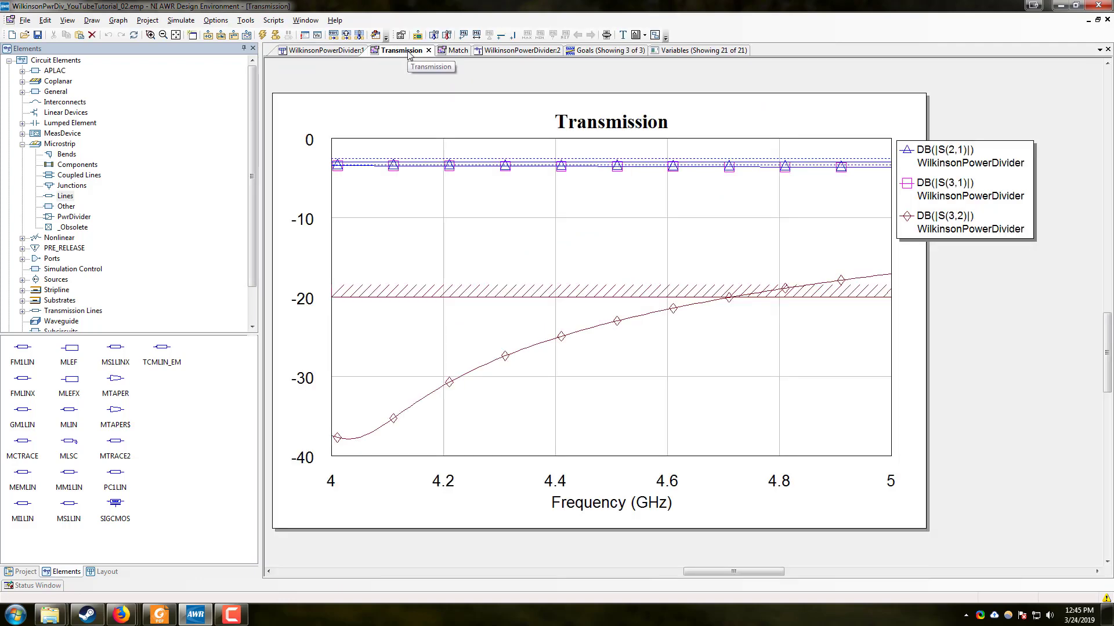
pyautogui.click(454, 51)
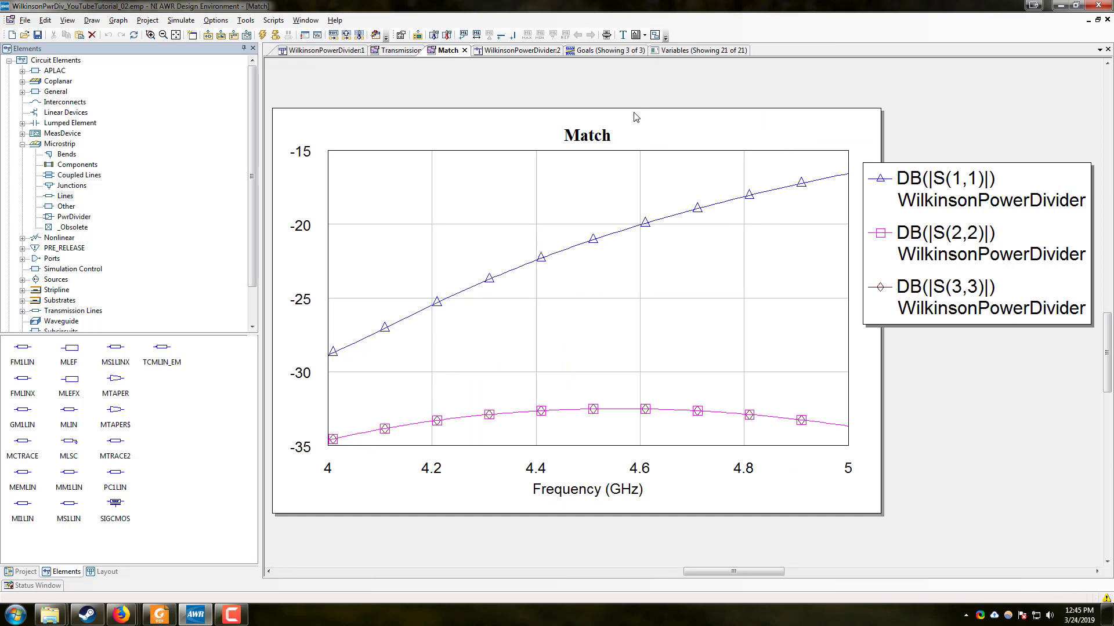
# Step: Lower the lower limit of TAPER_LENGTH to 0.1 in the variables list
pyautogui.click(678, 51)
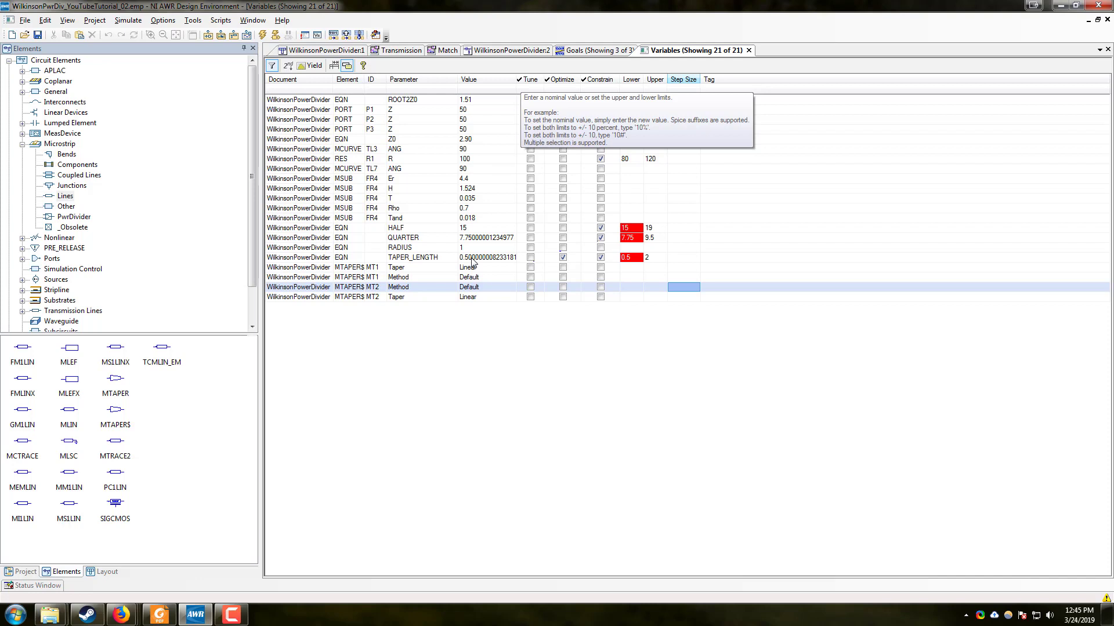
pyautogui.doubleClick(641, 259)
pyautogui.click(641, 259)
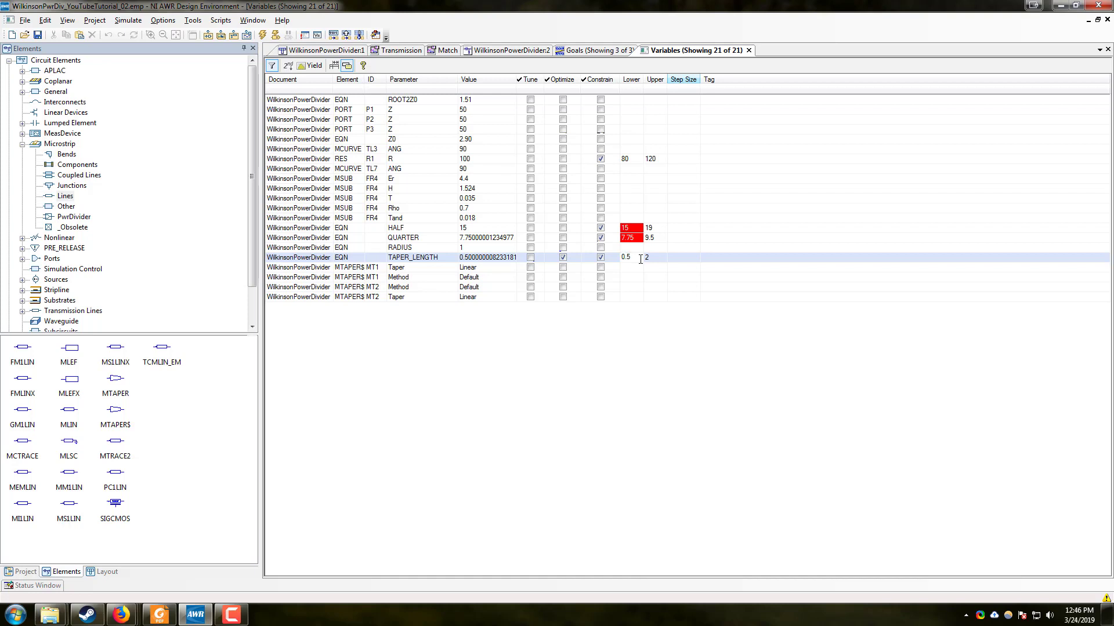
pyautogui.press('Return')
# Step: Rerun the gradient optimization with the widened taper limits and check the optimized TAPER_LENGTH in the variables list
pyautogui.click(570, 52)
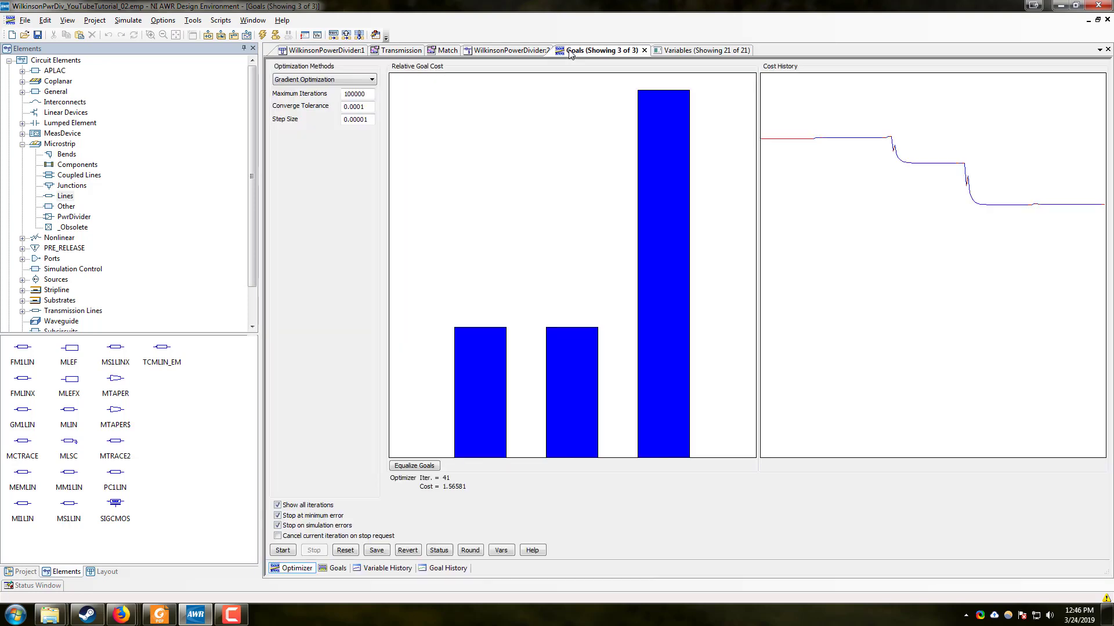
pyautogui.click(284, 551)
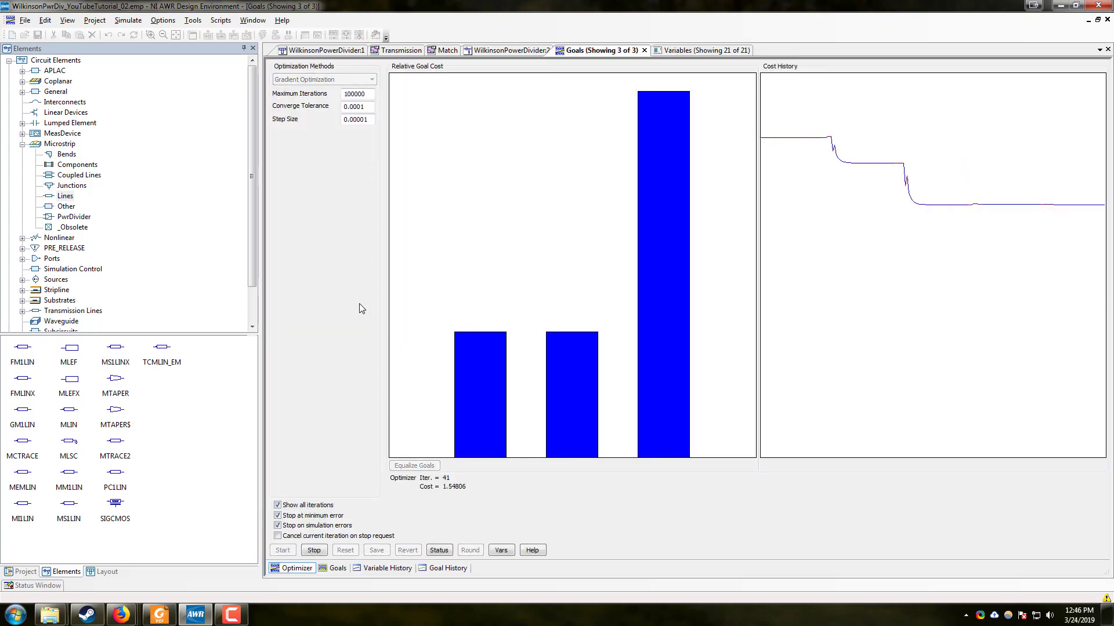
pyautogui.click(684, 52)
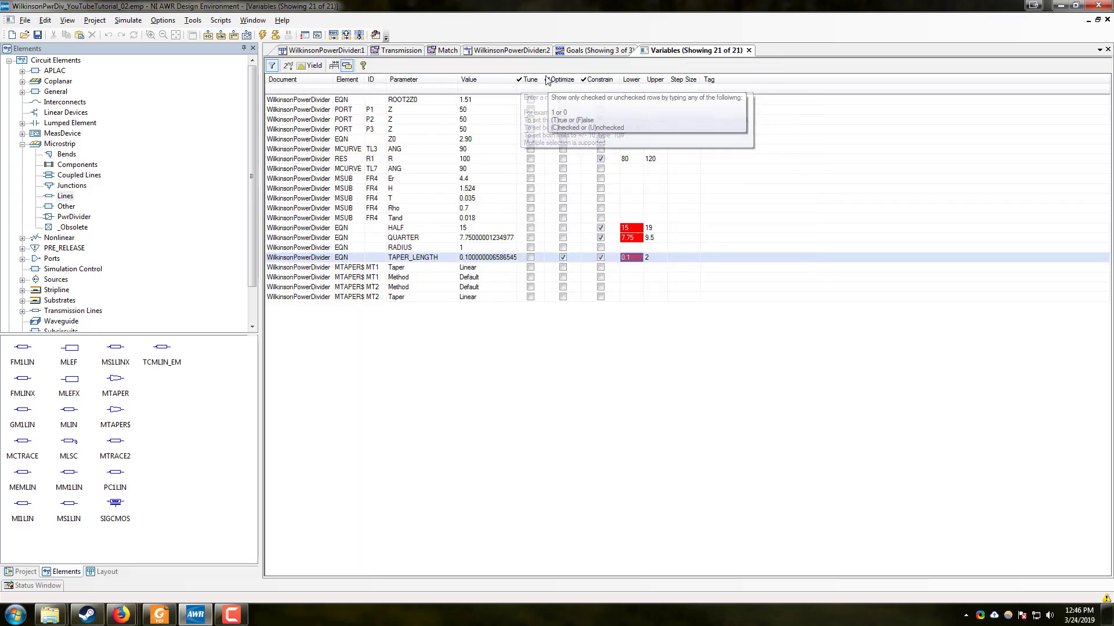
# Step: Delete both MTAPER$ elements from the schematic and reconnect the output lines and ports directly to the divider arms
pyautogui.click(513, 51)
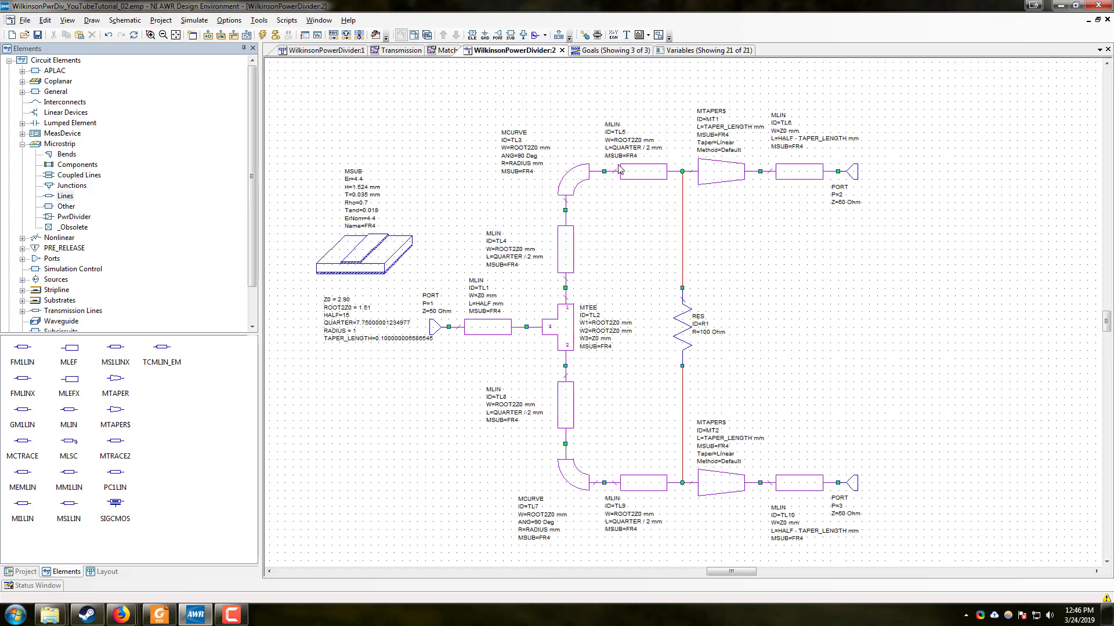
pyautogui.click(709, 174)
pyautogui.keyDown('shift'); pyautogui.click(720, 484); pyautogui.keyUp('shift')
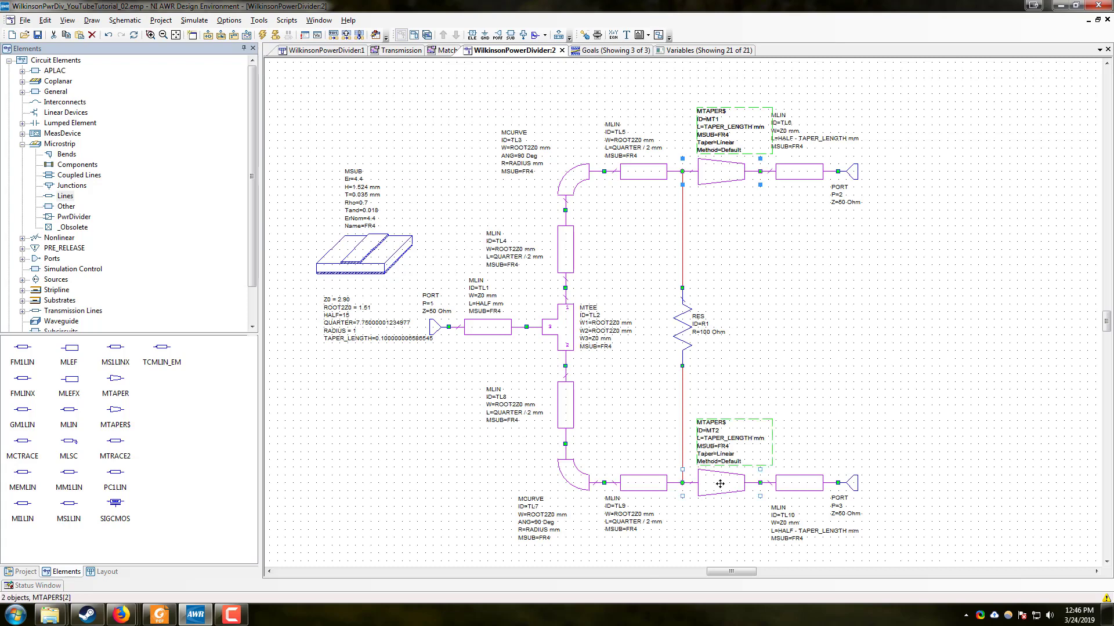
pyautogui.press('Delete')
pyautogui.moveTo(714, 78); pyautogui.dragTo(926, 569)
pyautogui.moveTo(800, 485); pyautogui.dragTo(722, 485)
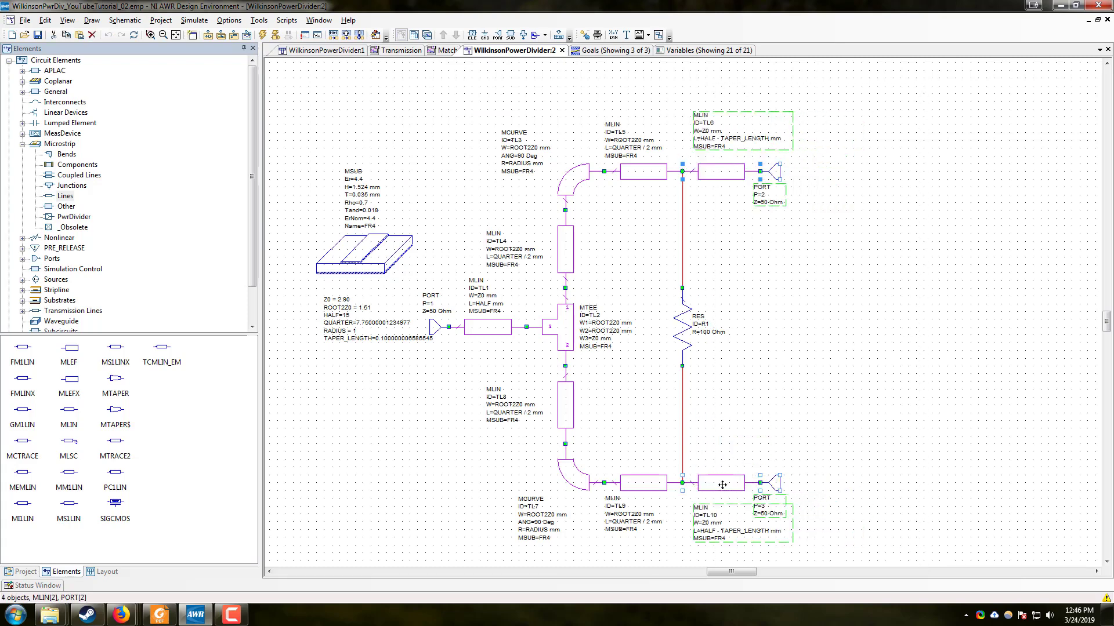
pyautogui.click(786, 419)
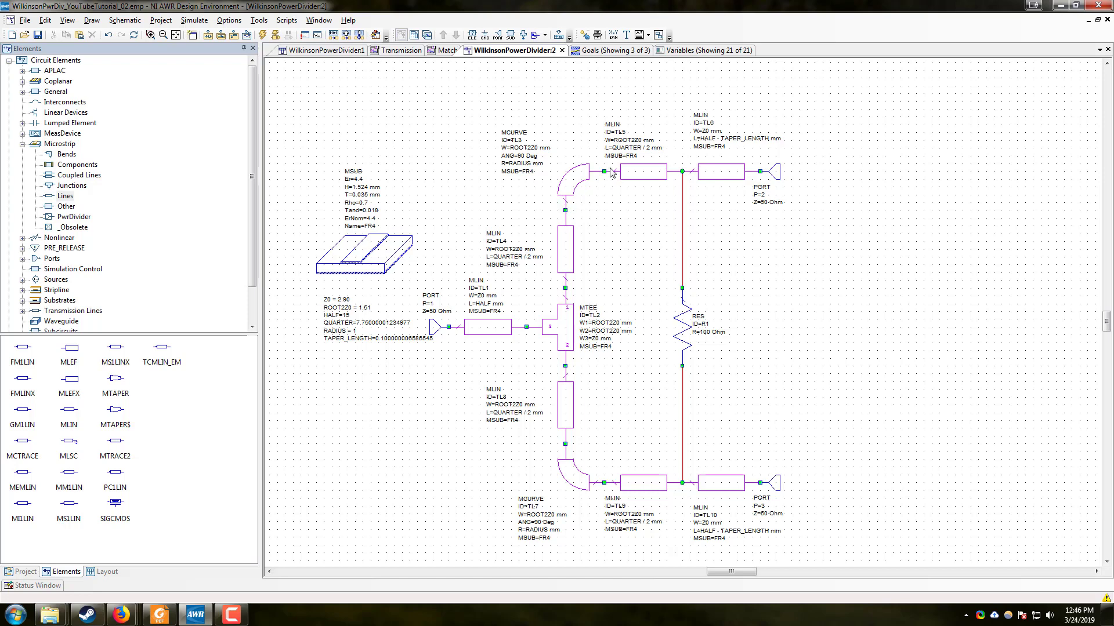
# Step: Remove the TAPER_LENGTH equation from the schematic's equation block
pyautogui.click(697, 52)
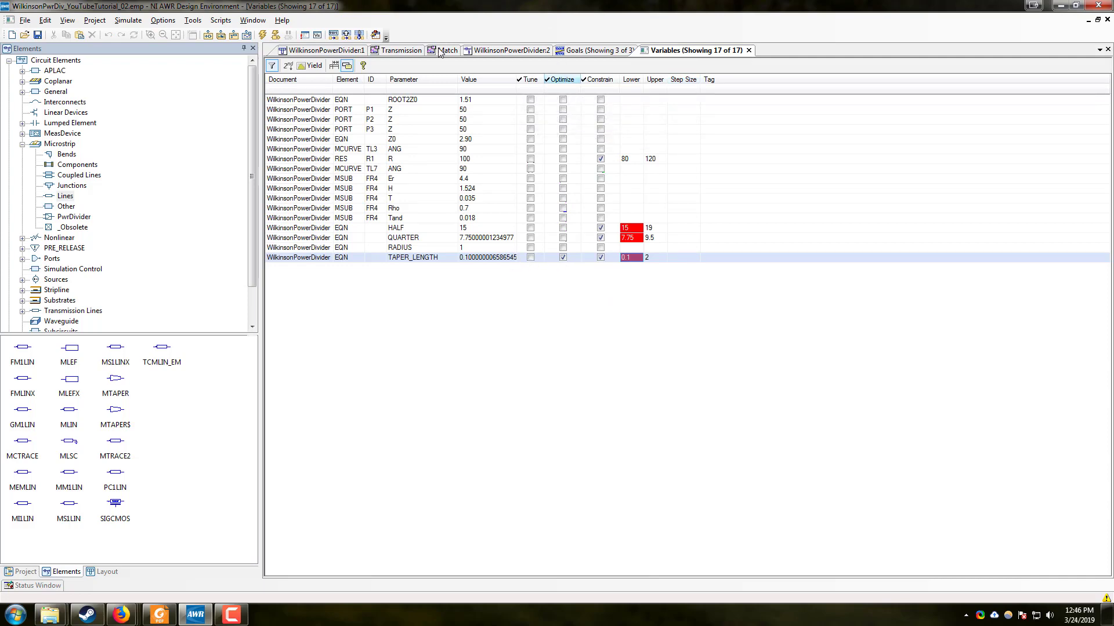
pyautogui.click(503, 52)
pyautogui.doubleClick(404, 342)
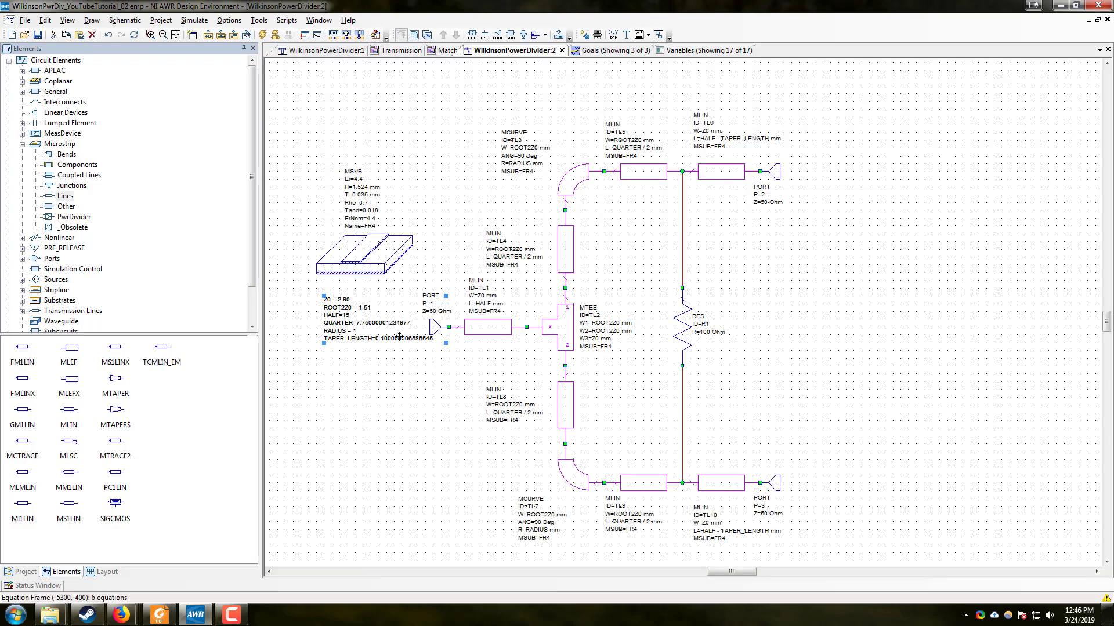
pyautogui.moveTo(450, 352); pyautogui.dragTo(270, 355)
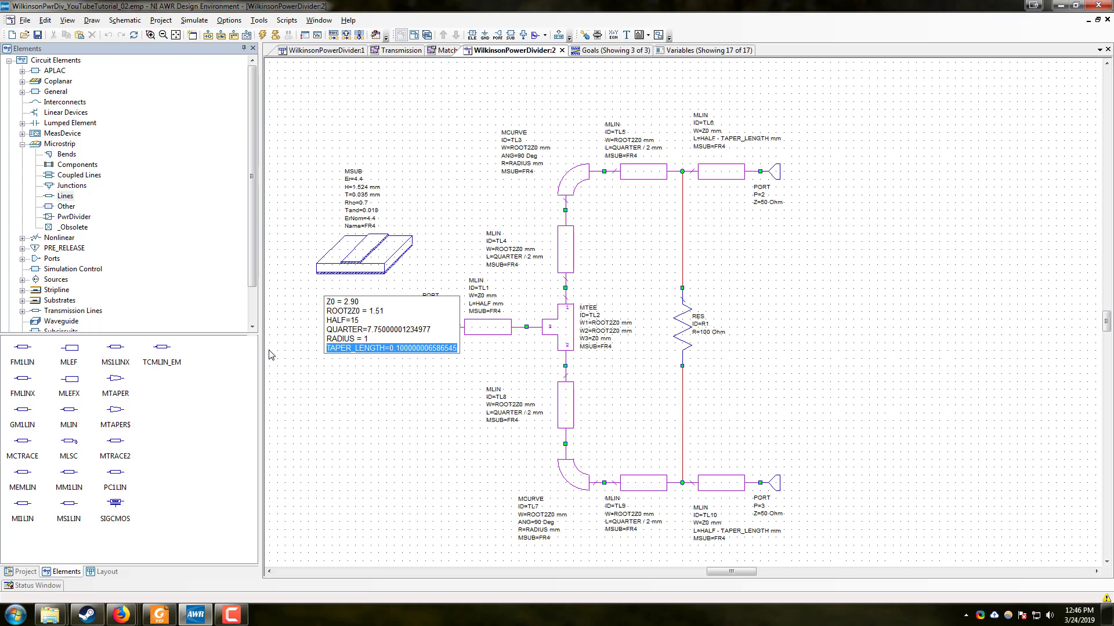
pyautogui.press('Delete')
pyautogui.press('BackSpace')
pyautogui.click(271, 354)
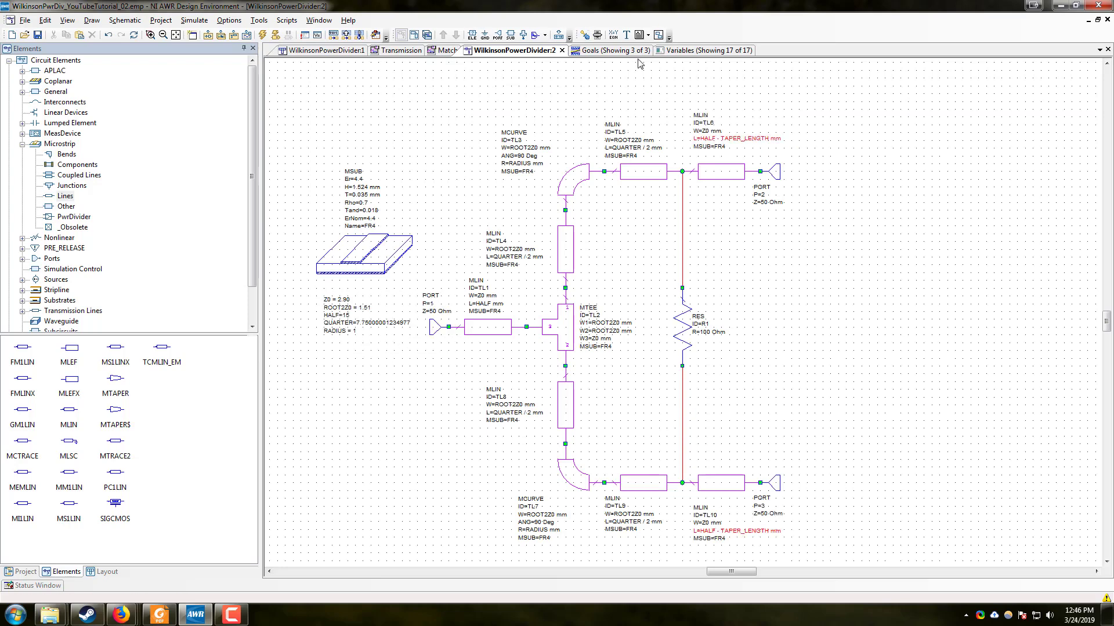
# Step: Set the length L of both output MLIN elements, TL6 and TL10, back to HALF
pyautogui.doubleClick(748, 140)
pyautogui.click(788, 141)
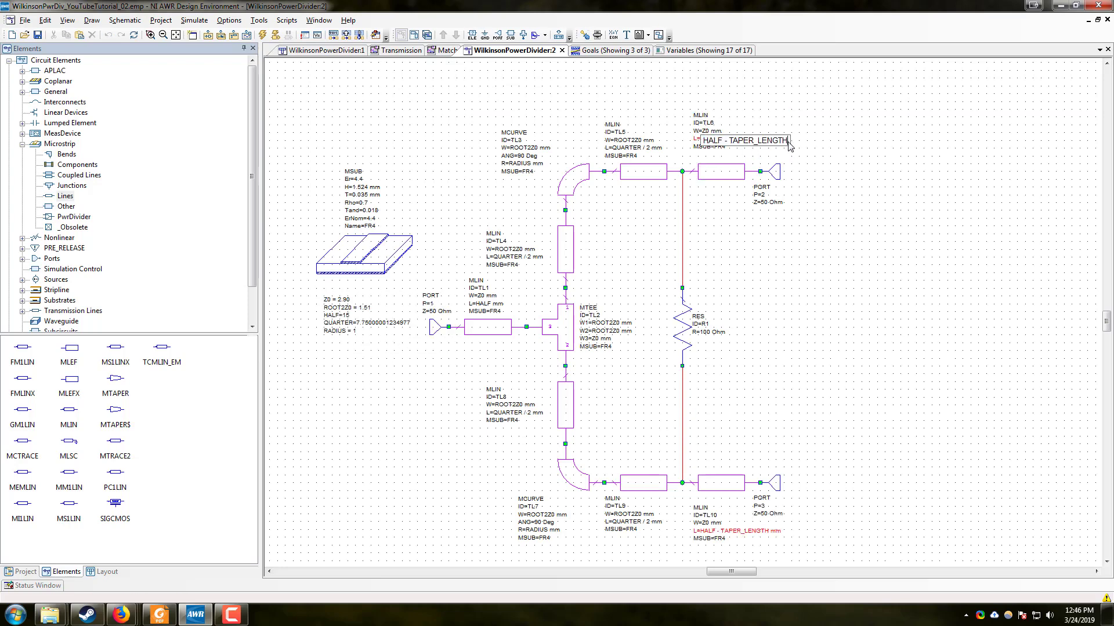
pyautogui.click(721, 172)
pyautogui.keyDown('ctrl'); pyautogui.click(721, 483); pyautogui.keyUp('ctrl')
pyautogui.rightClick(724, 488)
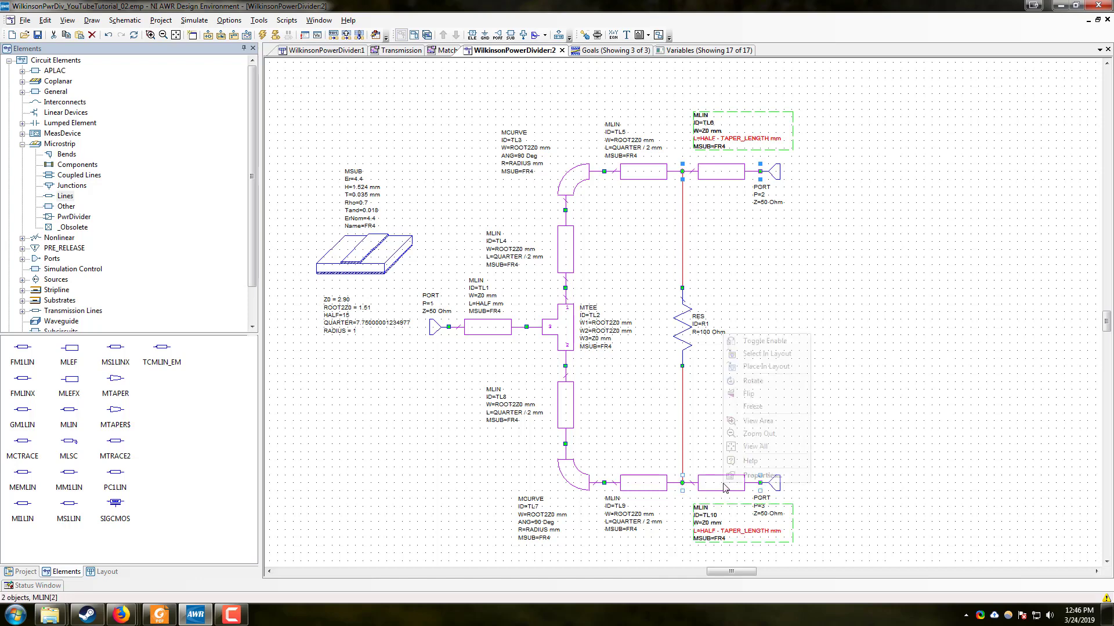
pyautogui.click(754, 477)
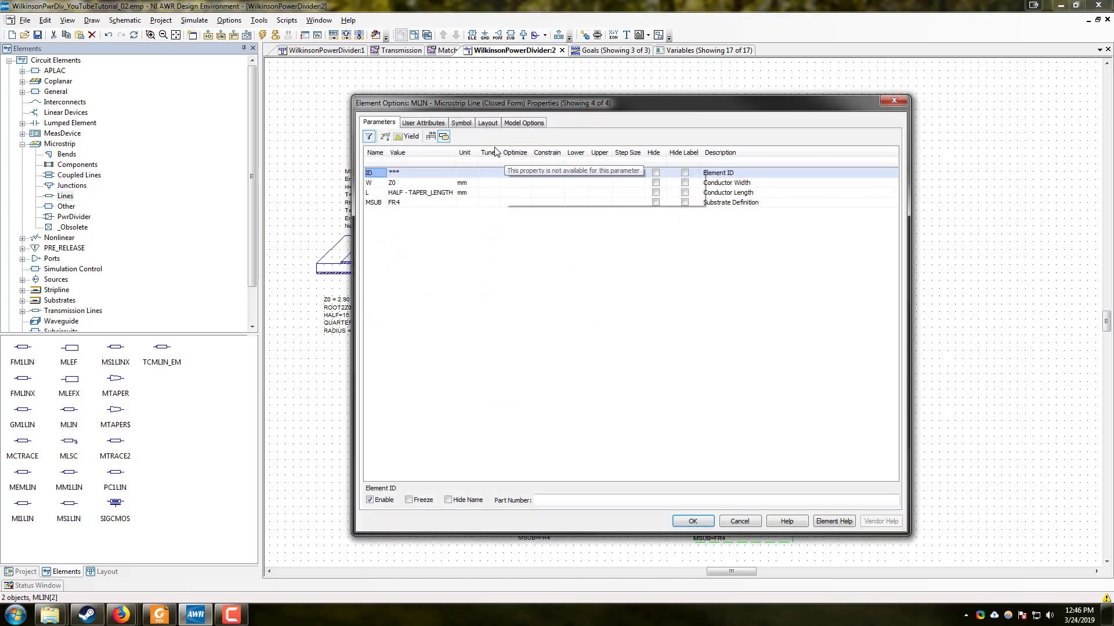
pyautogui.click(441, 192)
pyautogui.moveTo(454, 192); pyautogui.dragTo(427, 191)
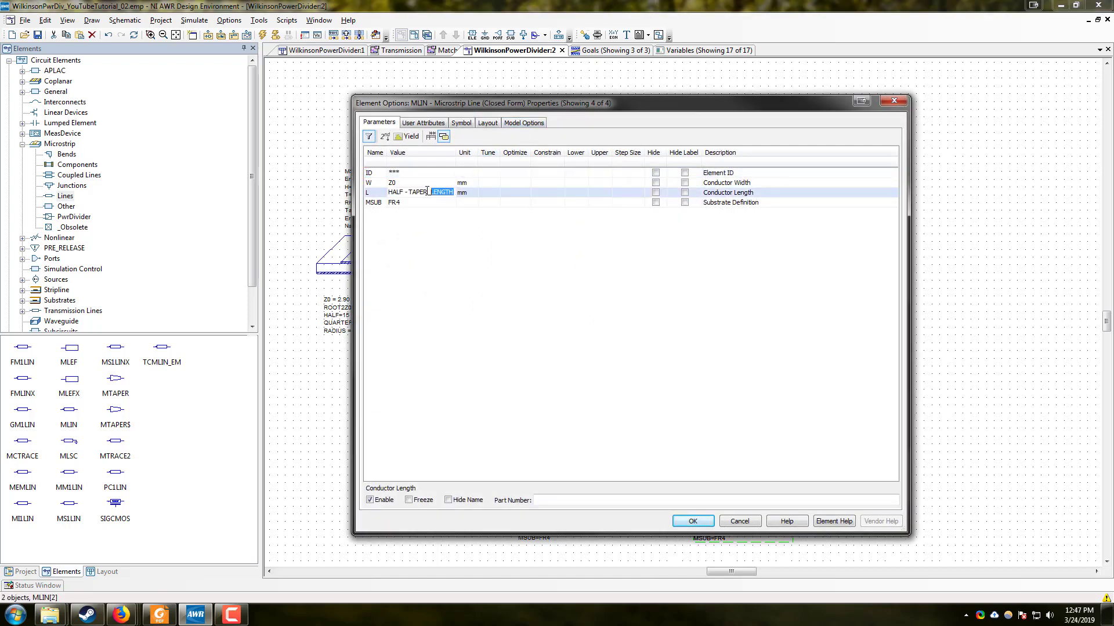
pyautogui.press('BackSpace')
pyautogui.press('BackSpace')
pyautogui.press('BackSpace')
pyautogui.press('BackSpace')
pyautogui.press('BackSpace')
pyautogui.press('BackSpace')
pyautogui.press('BackSpace')
pyautogui.press('BackSpace')
pyautogui.press('BackSpace')
pyautogui.press('BackSpace')
pyautogui.click(706, 520)
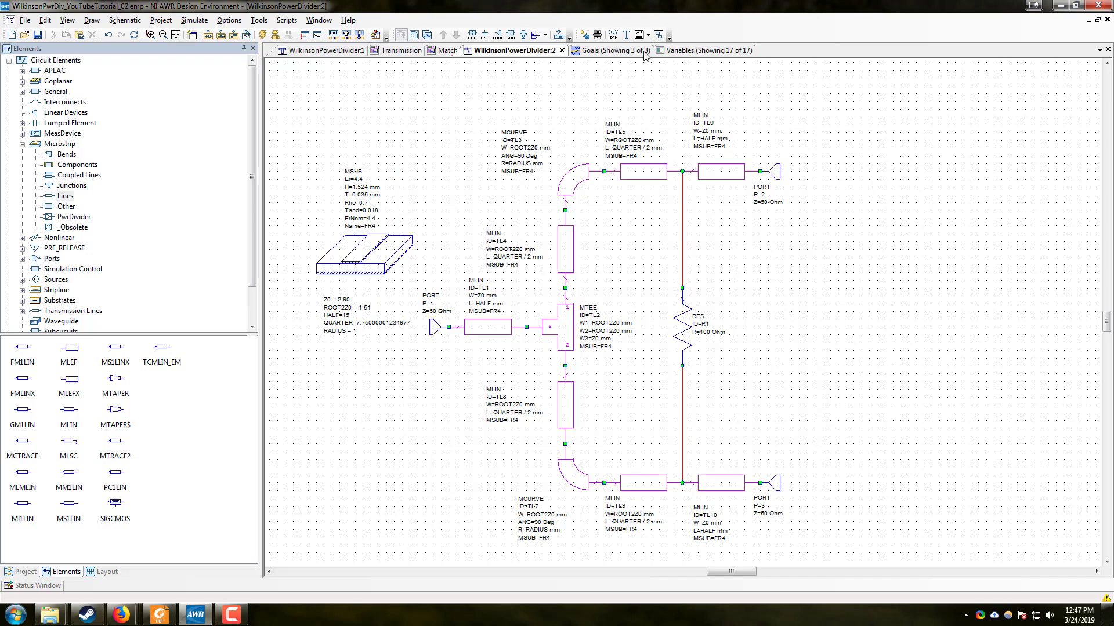
# Step: Enable optimization of the QUARTER and RADIUS variables and constrain RADIUS between 1 and 3
pyautogui.click(678, 52)
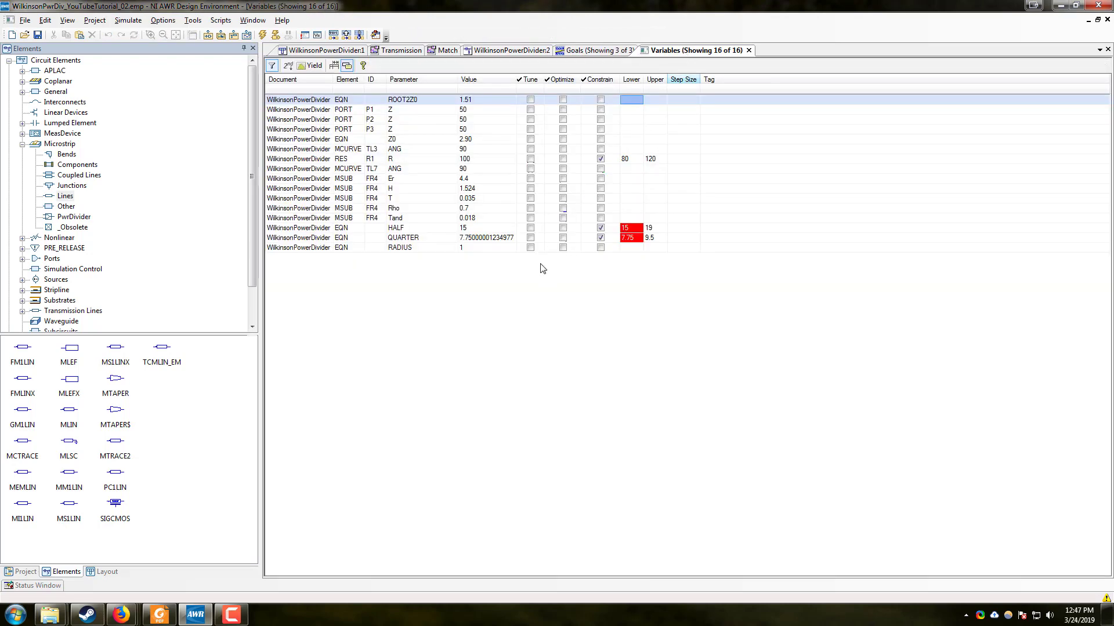
pyautogui.click(562, 238)
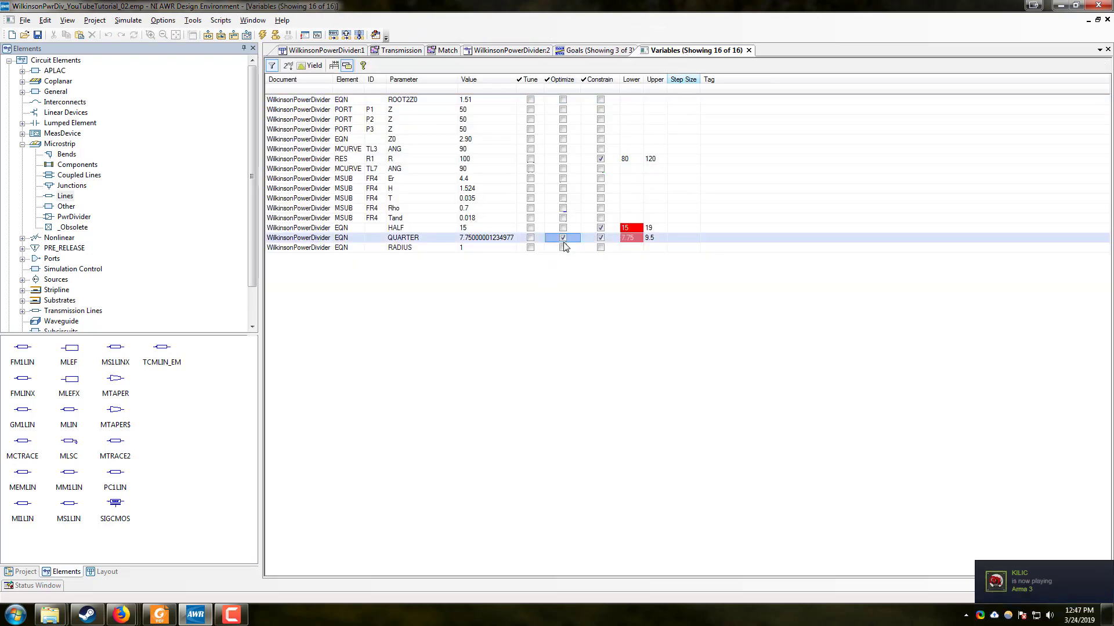
pyautogui.click(562, 248)
pyautogui.click(600, 248)
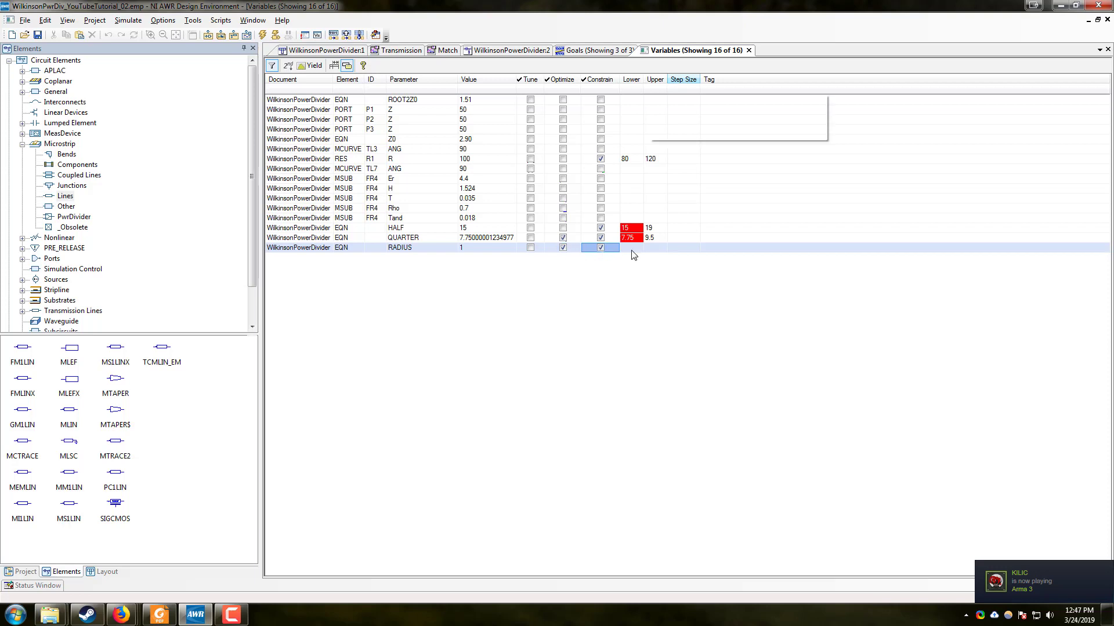
pyautogui.click(632, 249)
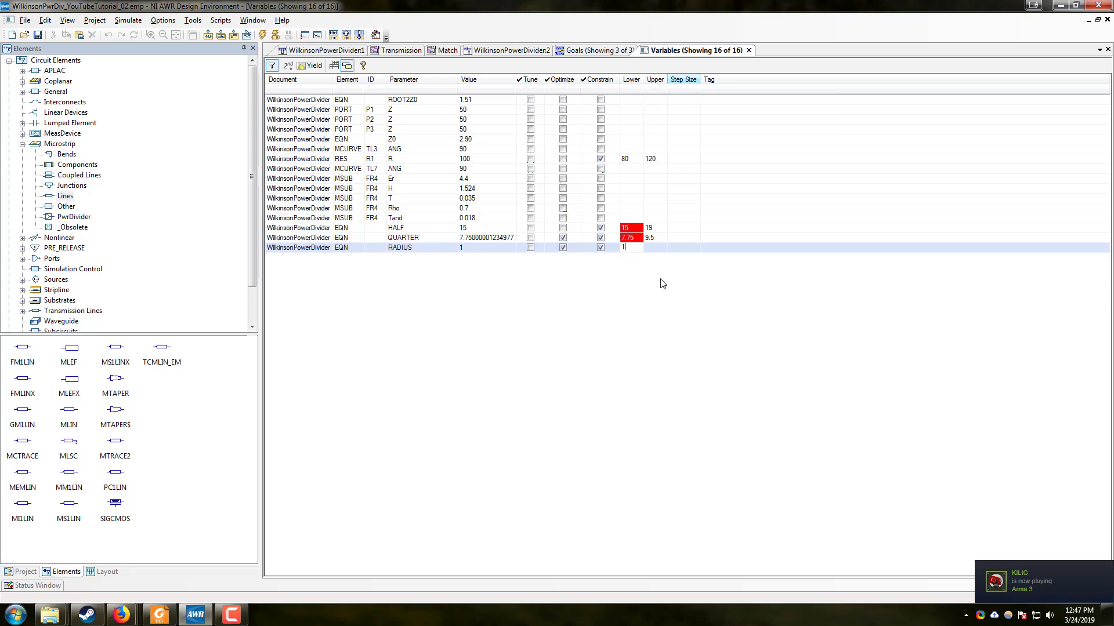
pyautogui.write('1')
pyautogui.click(651, 250)
pyautogui.write('3')
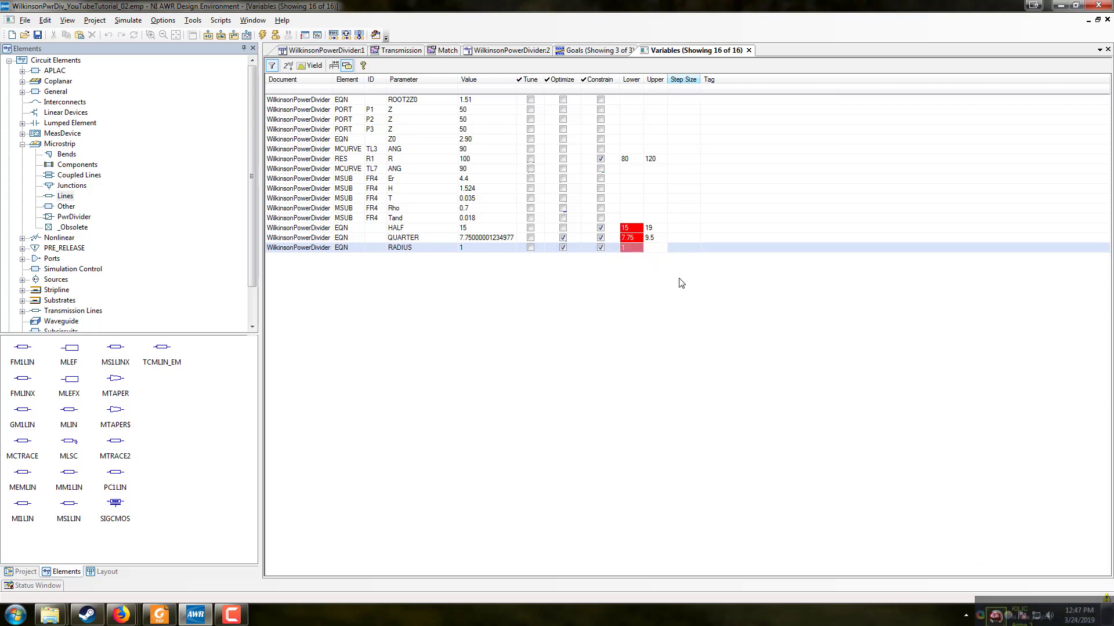
# Step: Lower the QUARTER variable's lower optimization limit to 6
pyautogui.click(668, 241)
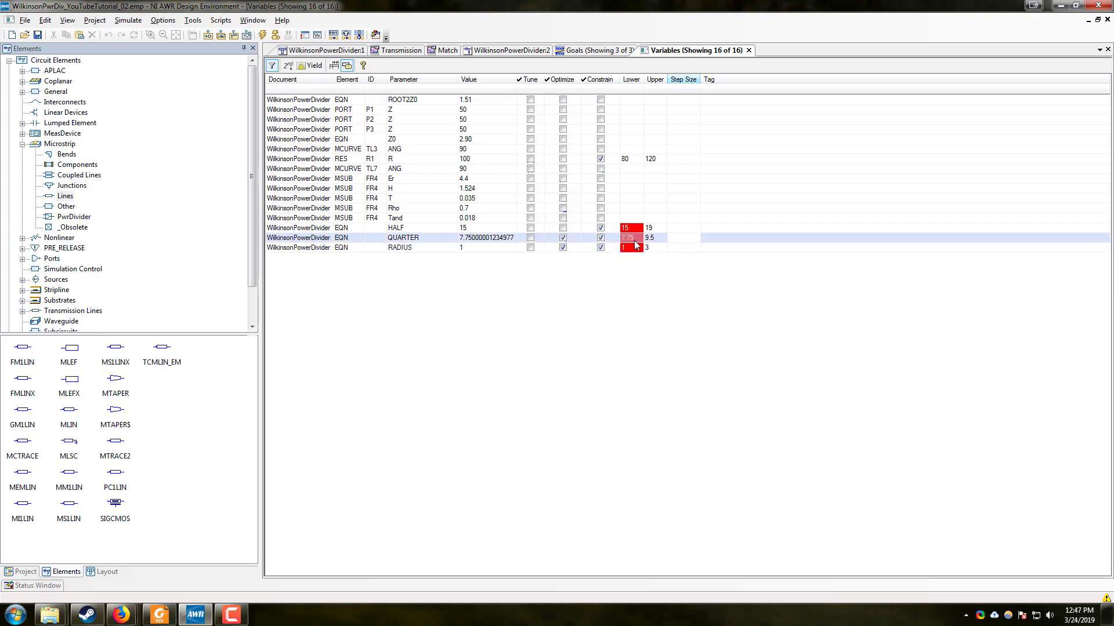
pyautogui.click(631, 238)
pyautogui.write('6')
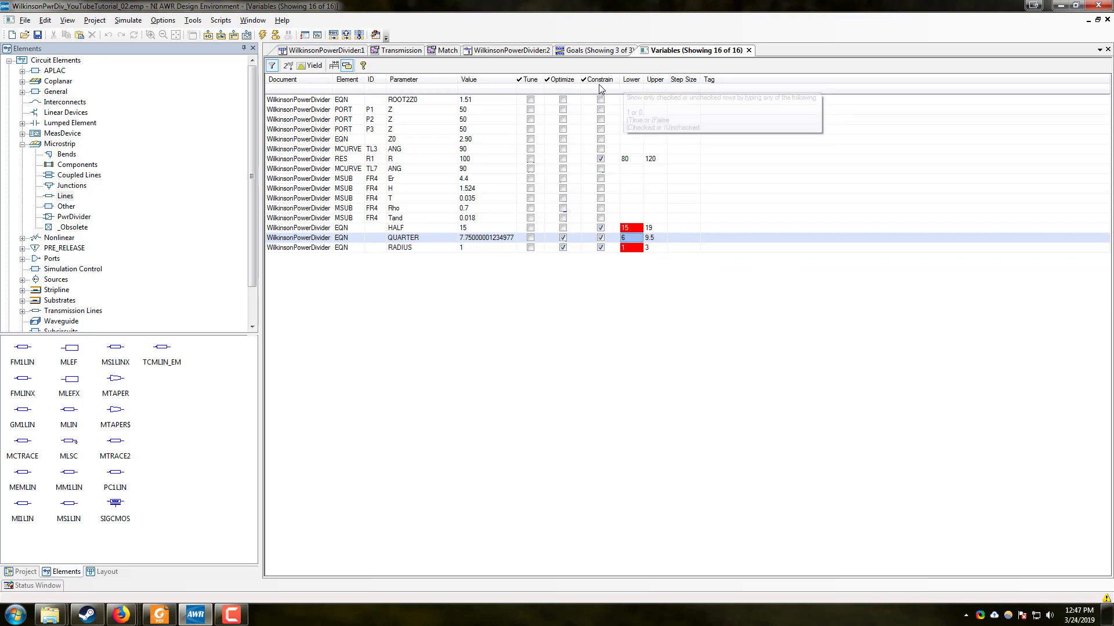
# Step: Select all elements in the power divider's layout and snap them together
pyautogui.click(582, 52)
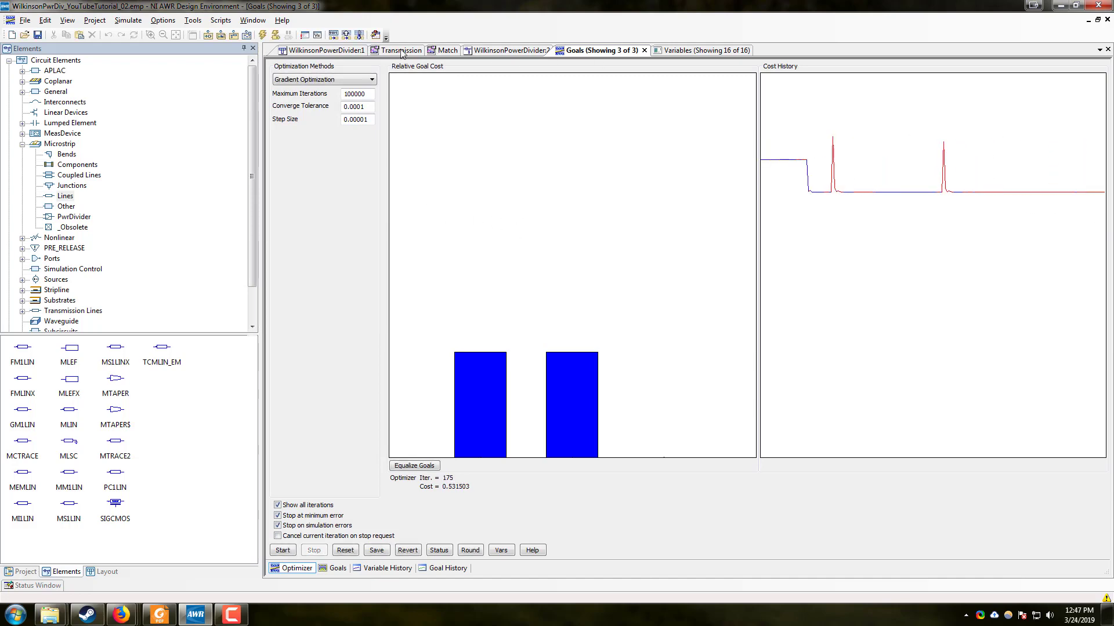
pyautogui.click(335, 51)
pyautogui.hotkey('ctrl', 'a')
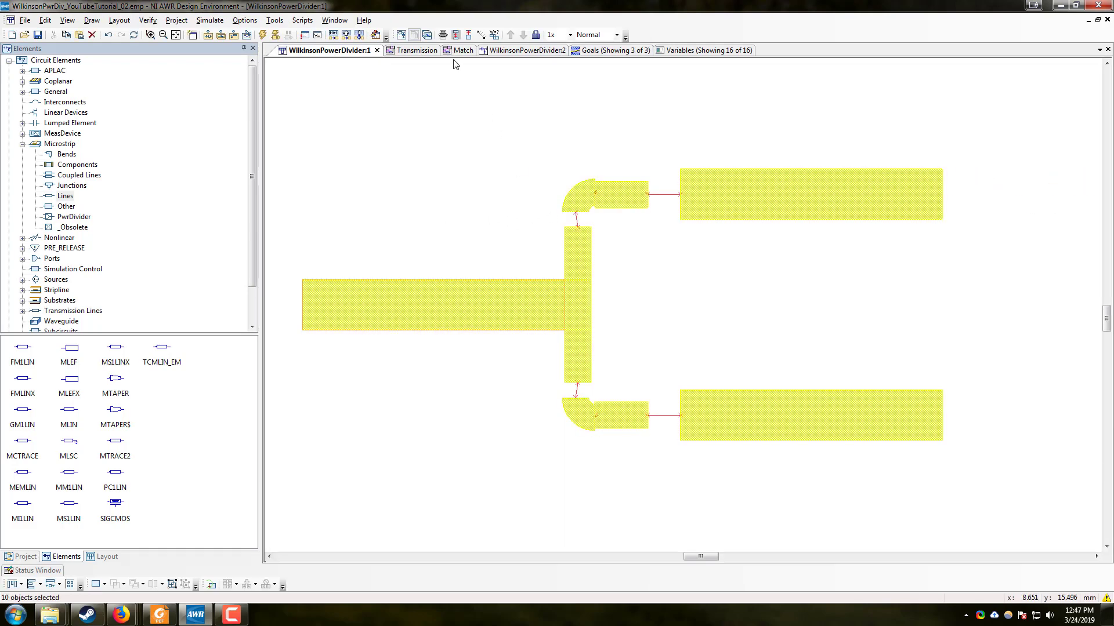
pyautogui.click(456, 35)
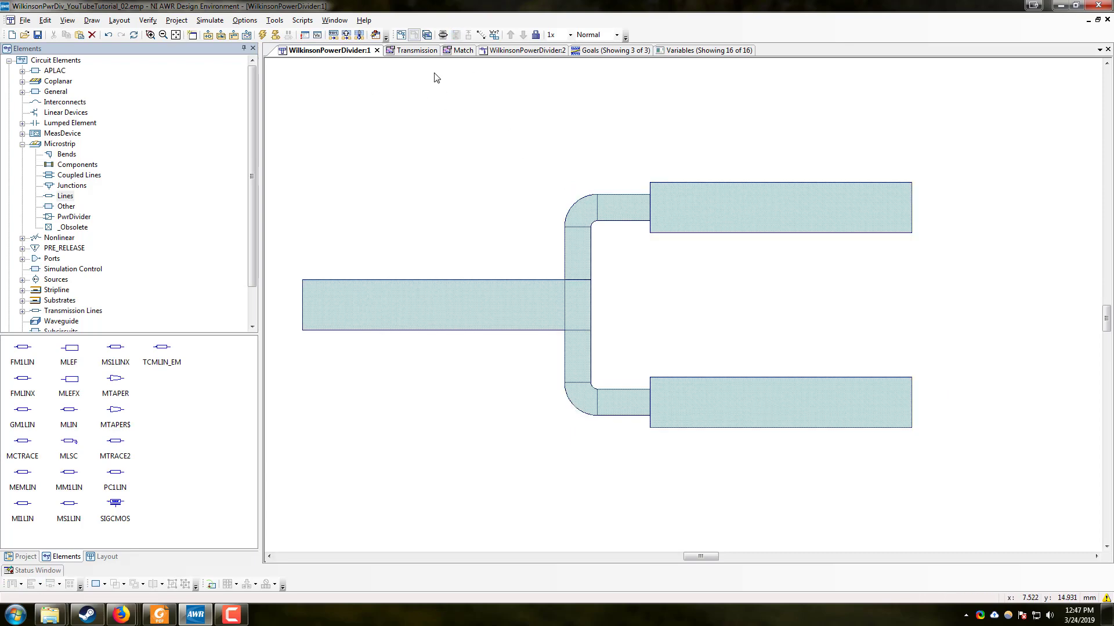
# Step: Examine the Transmission graph's S-parameter curves, the snapped layout and the port reflection curves in the Match graph
pyautogui.click(417, 52)
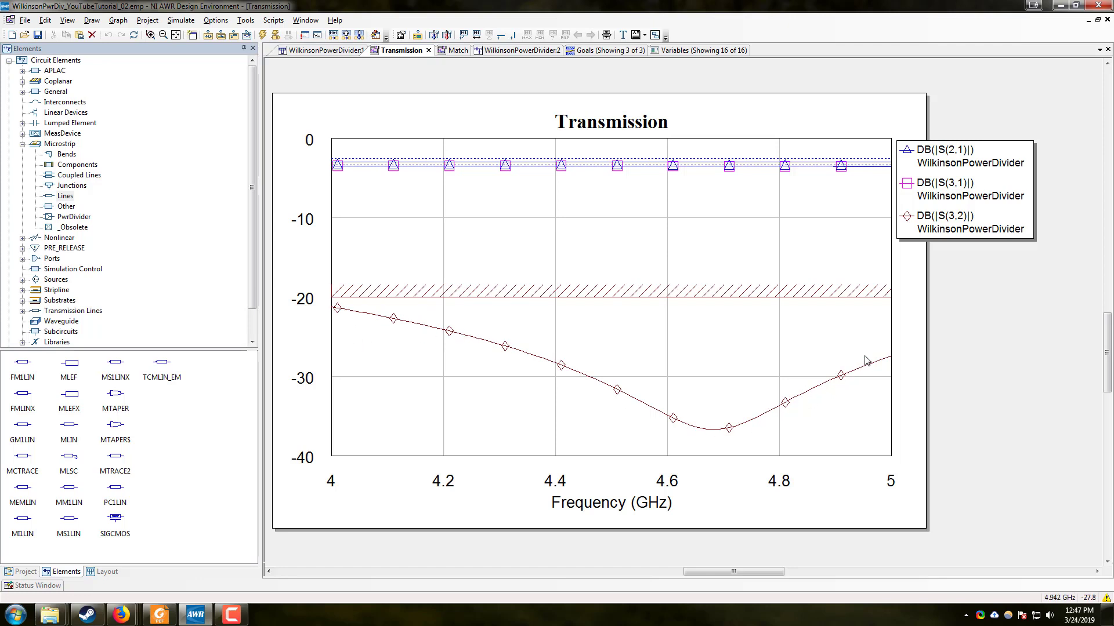
pyautogui.moveTo(597, 166); pyautogui.dragTo(682, 169)
pyautogui.click(351, 51)
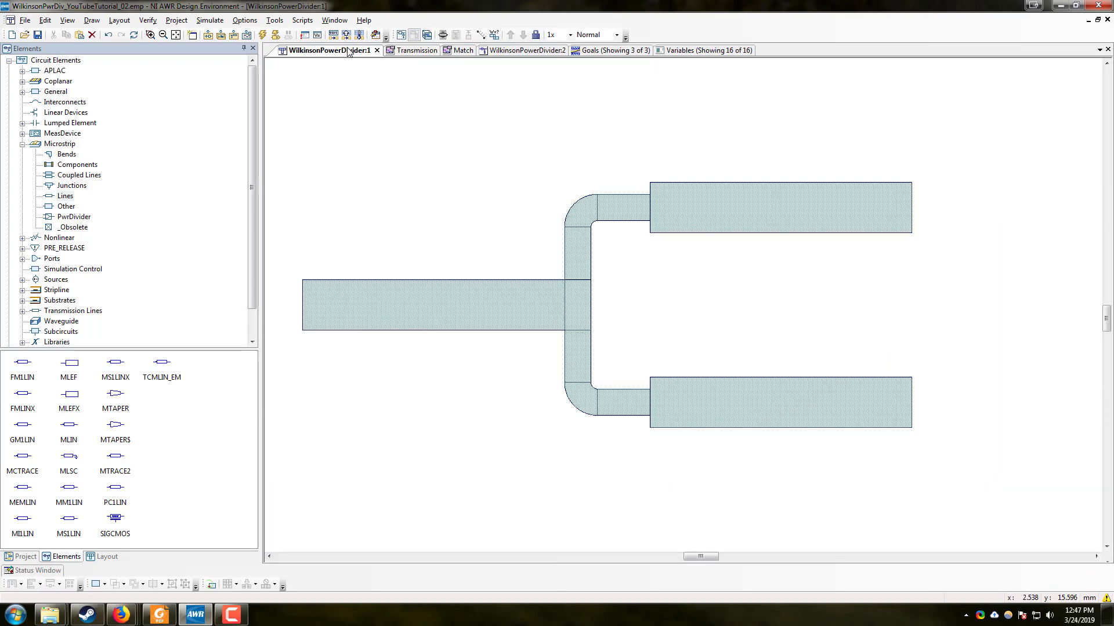
pyautogui.click(463, 51)
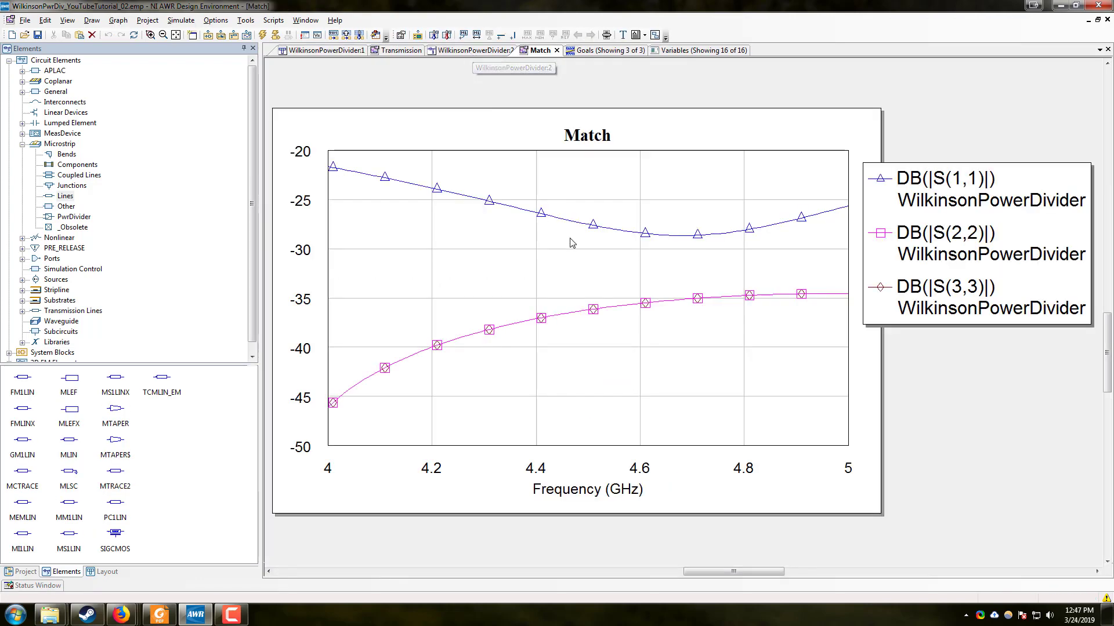